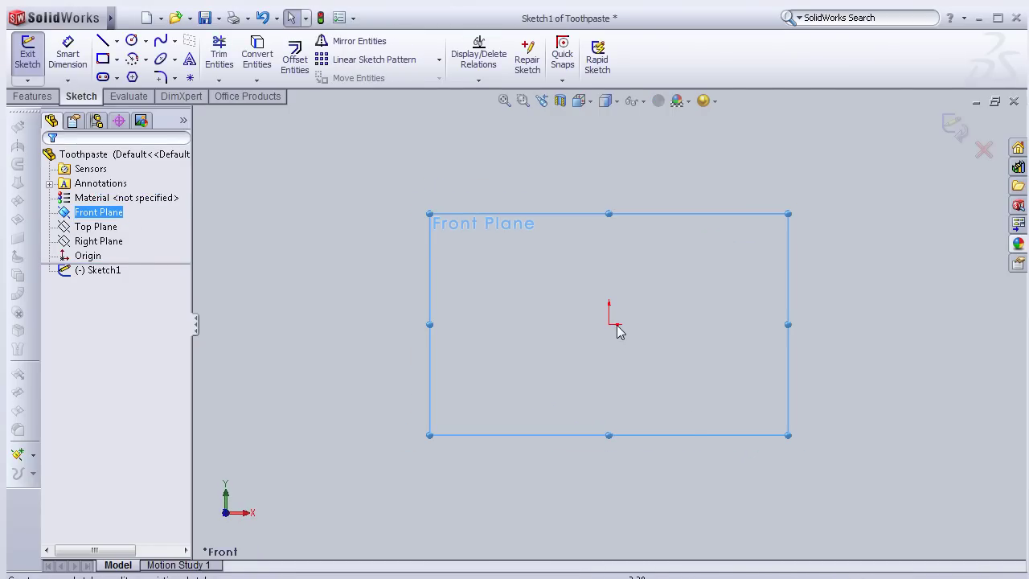
- Draw a circle centred on the origin in Sketch1 on the Front Plane
click(608, 324)
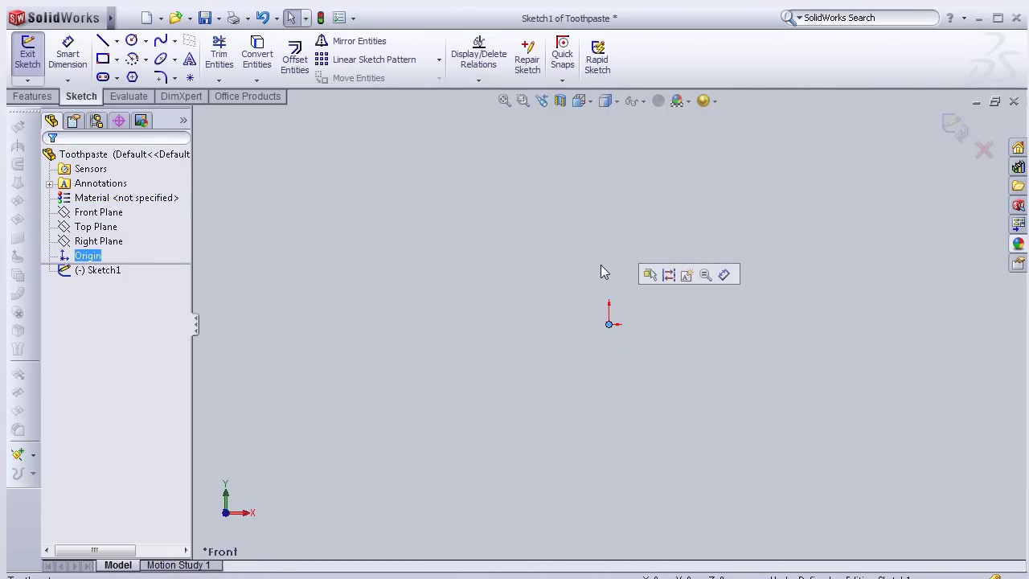
click(131, 40)
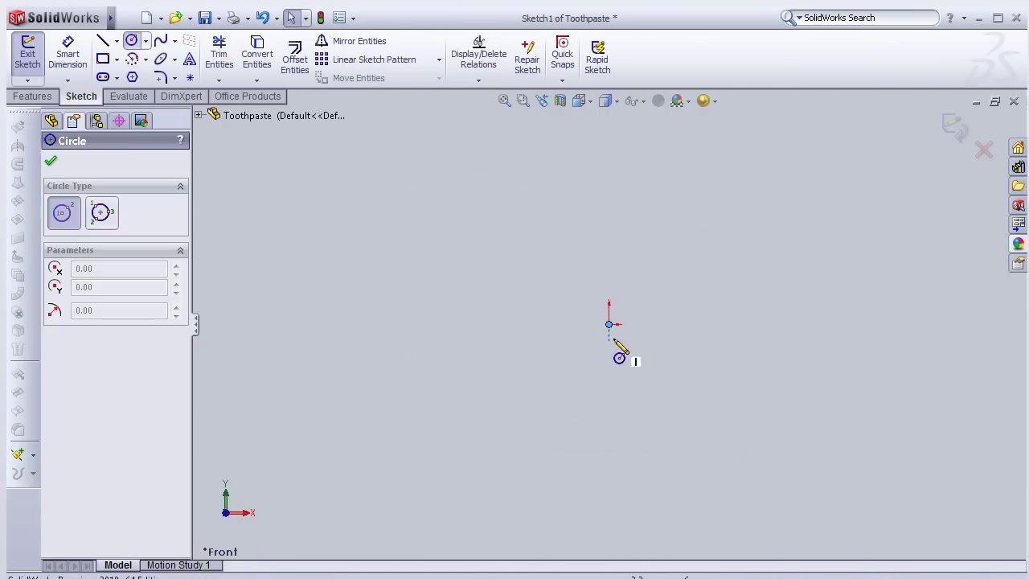
click(609, 324)
click(583, 256)
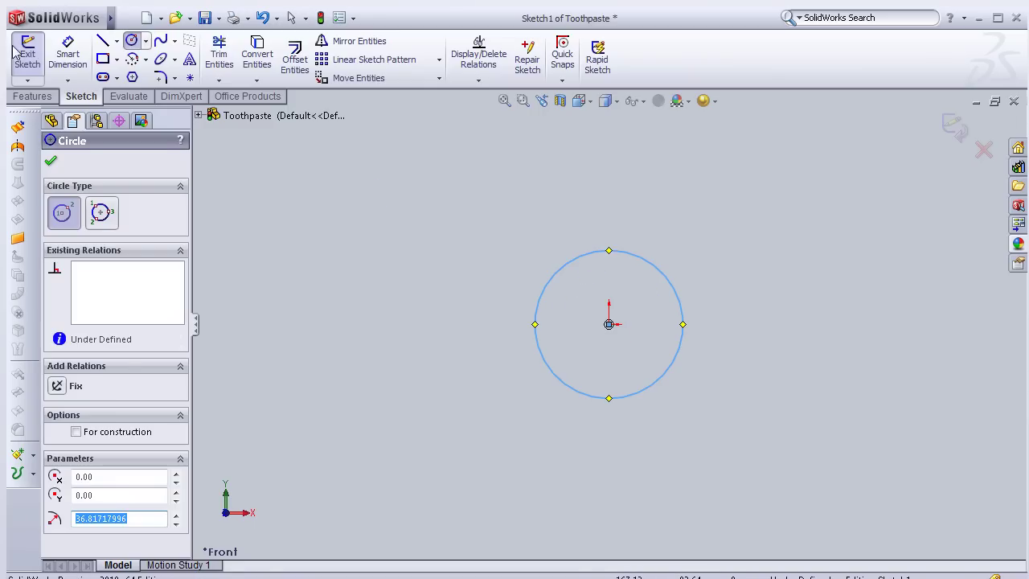
- Dimension the circle's diameter at 35 mm
click(67, 54)
click(541, 251)
click(565, 251)
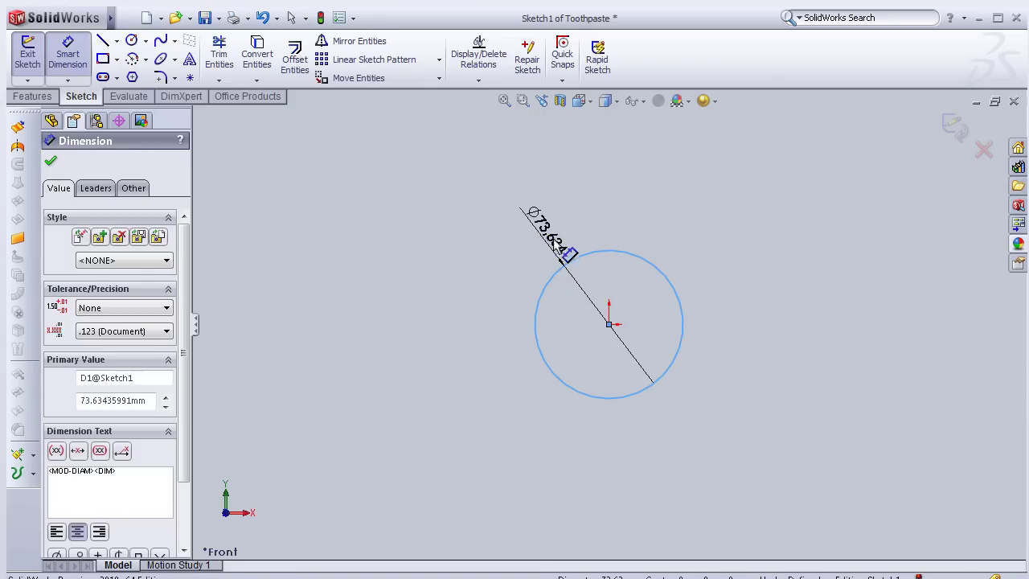
click(568, 256)
text(3)
click(475, 262)
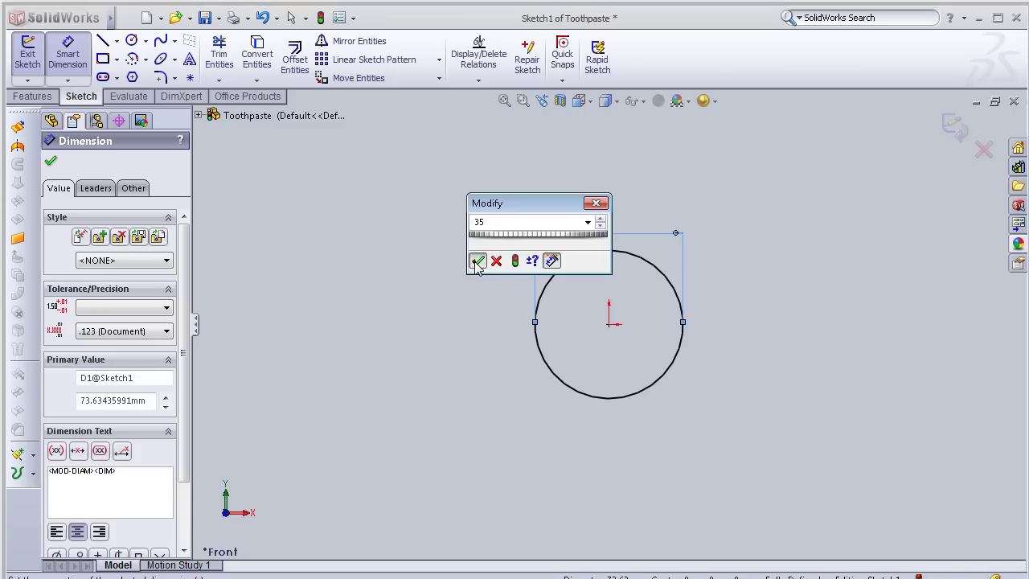
middle_drag(756, 300, 675, 369)
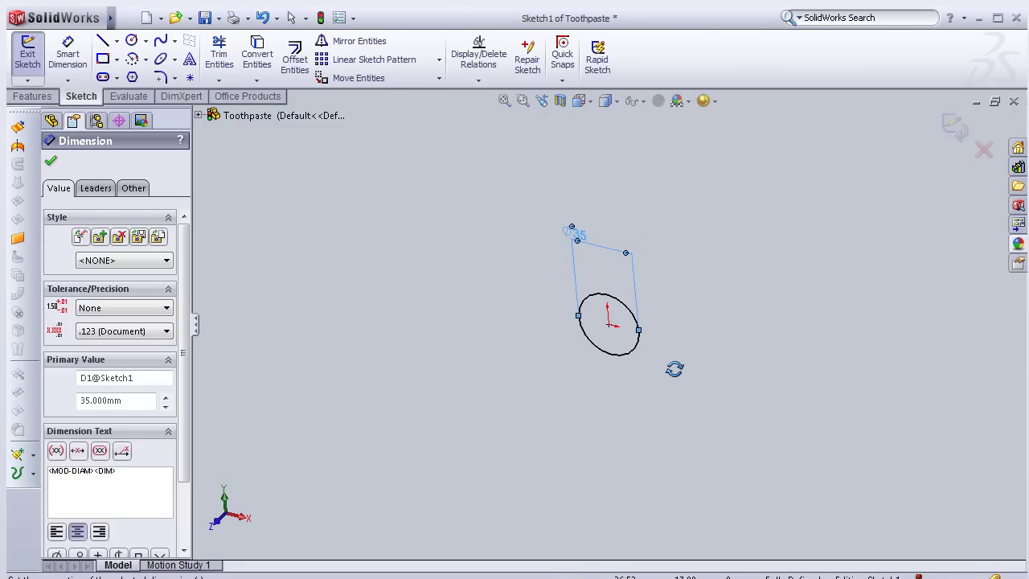
click(51, 161)
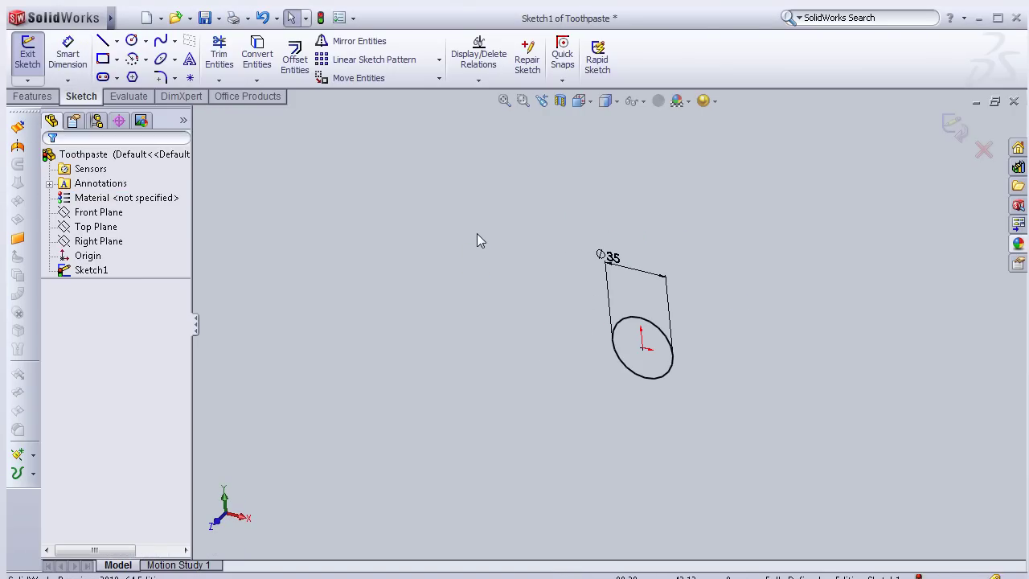
- Exit the circle sketch and return to the Features tools
click(98, 212)
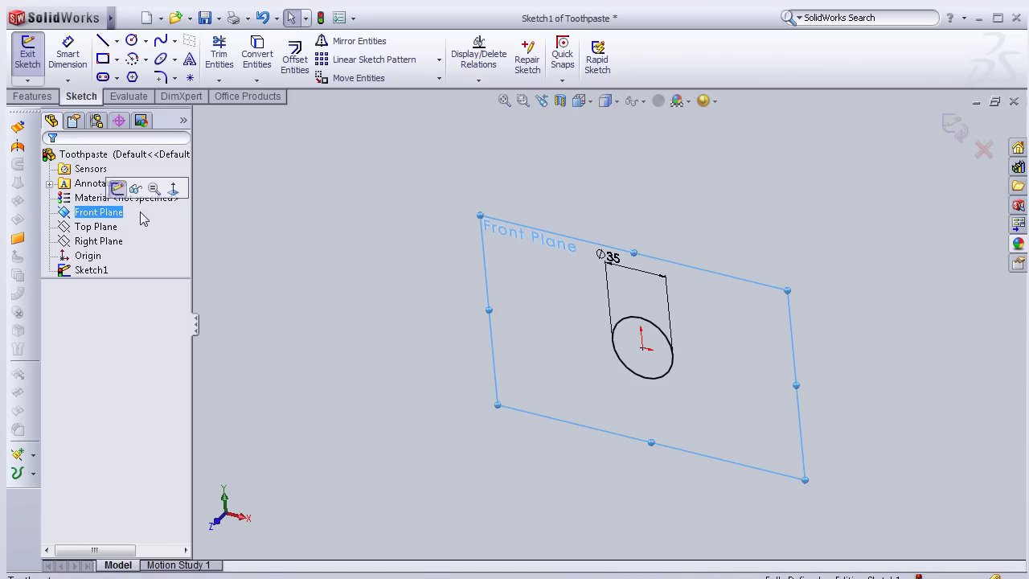
click(42, 97)
click(609, 79)
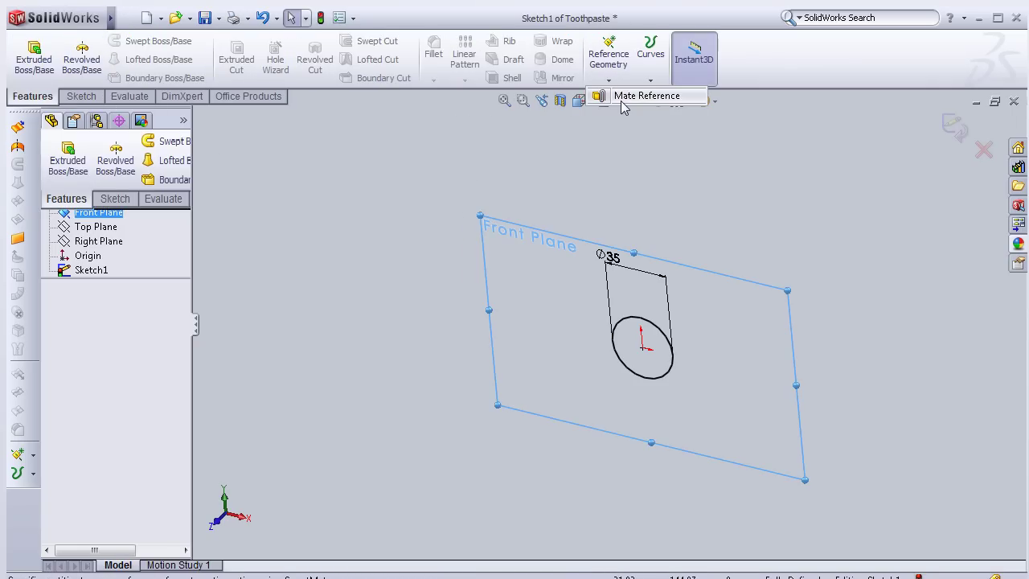
click(567, 179)
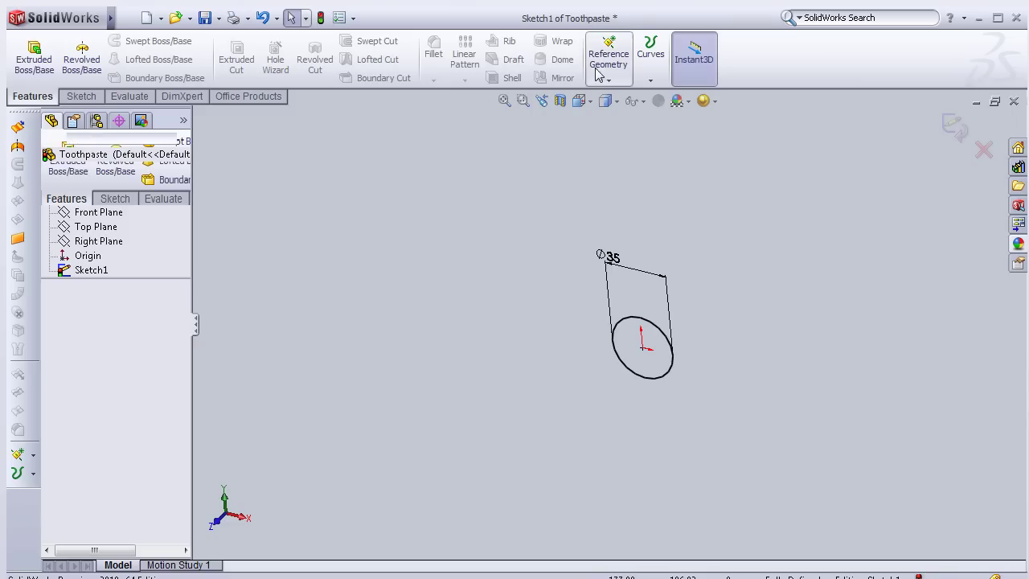
click(622, 72)
click(324, 266)
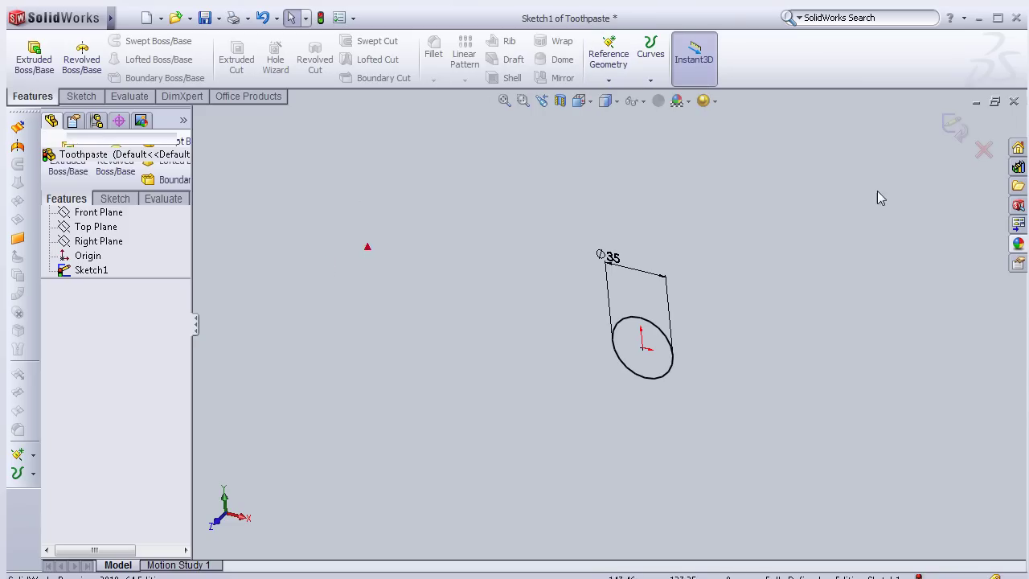
click(957, 127)
- Add Plane1 offset 175 mm from the Front Plane, flipped to the other side
click(608, 79)
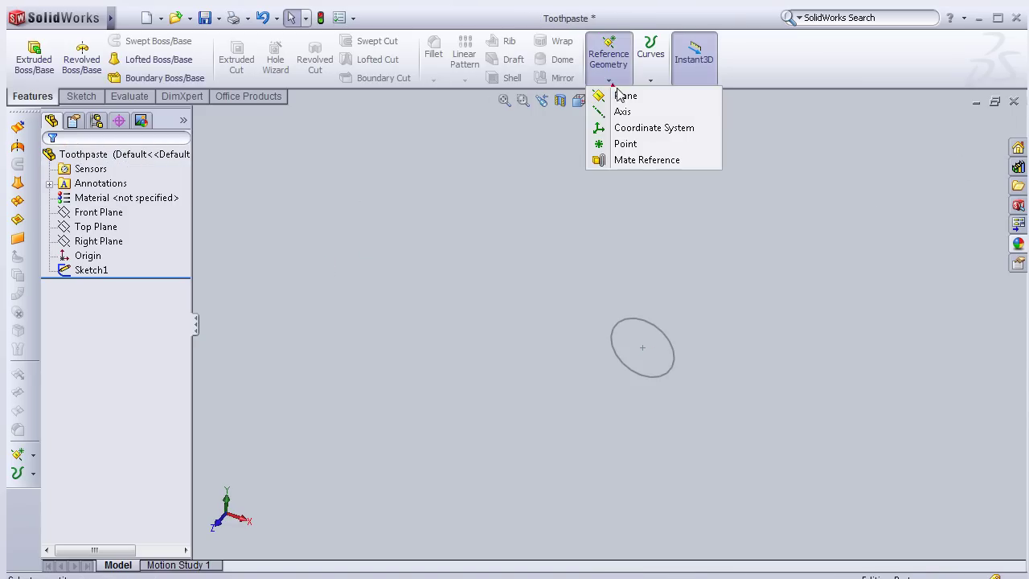
click(624, 96)
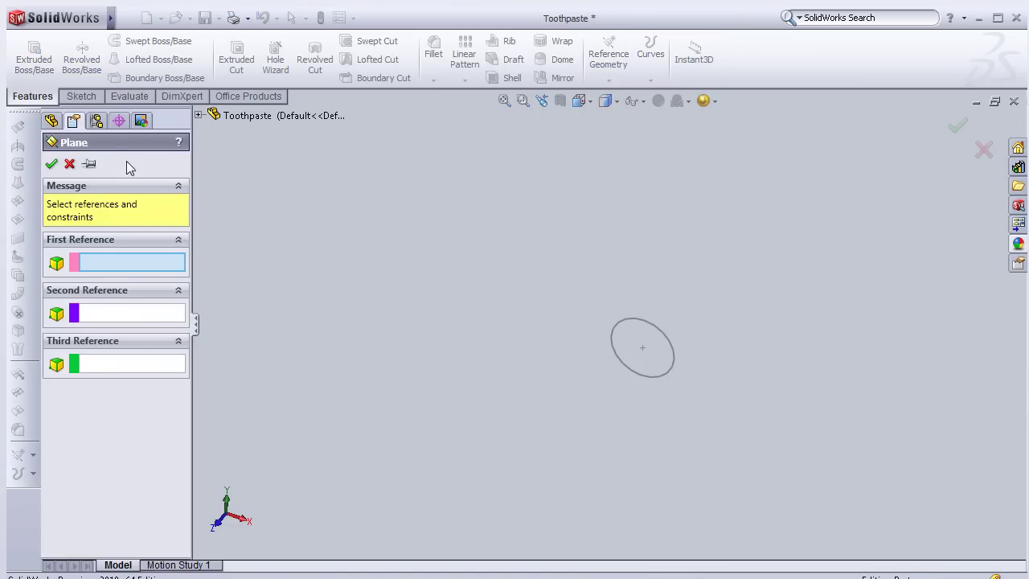
click(198, 116)
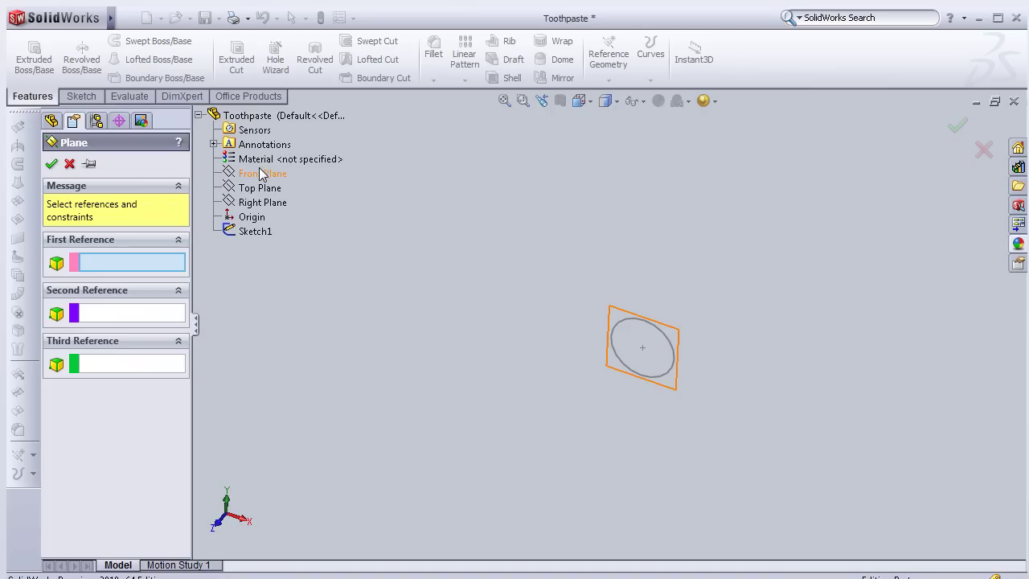
click(259, 175)
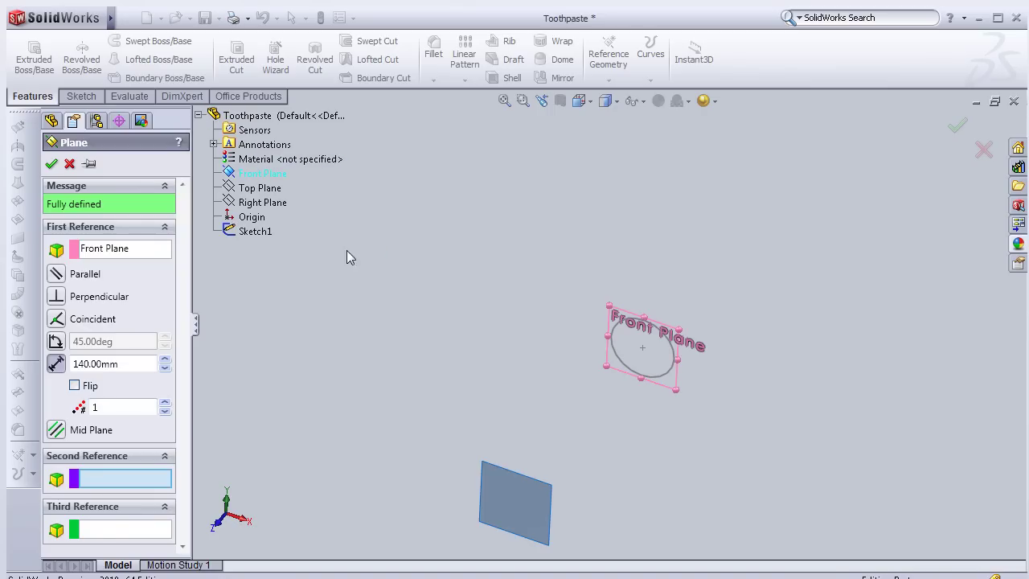
click(75, 386)
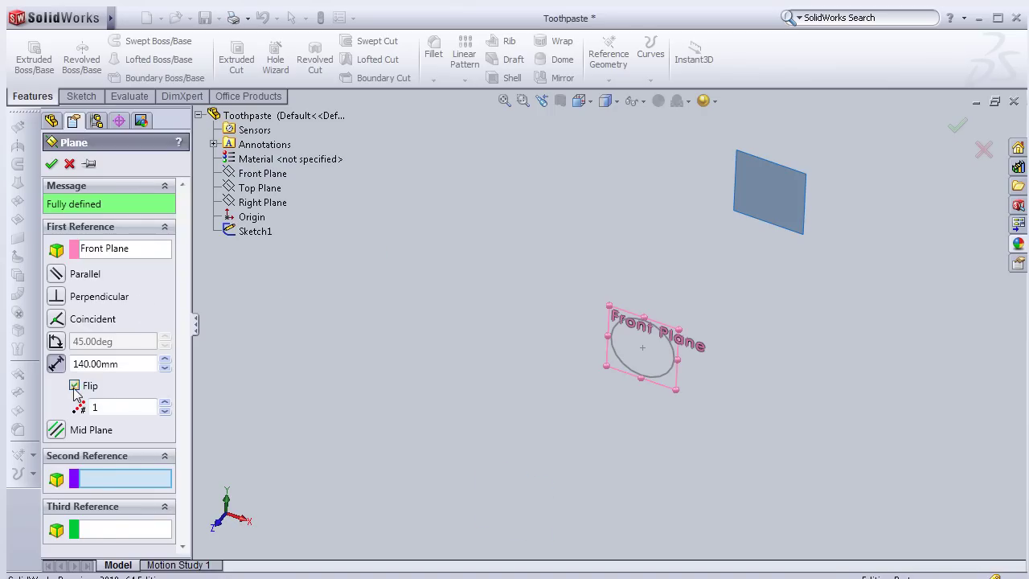
double_click(133, 364)
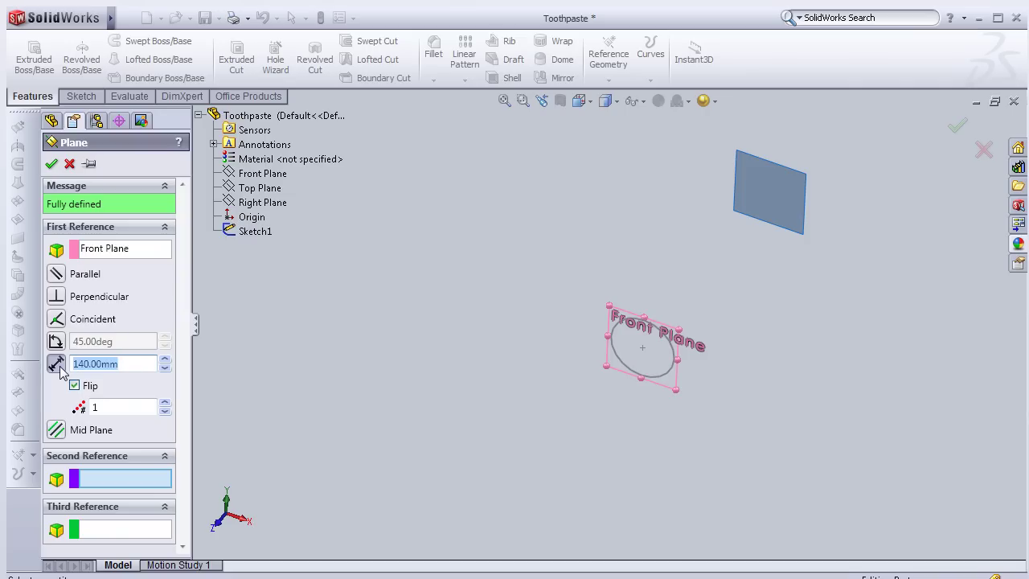
text(175)
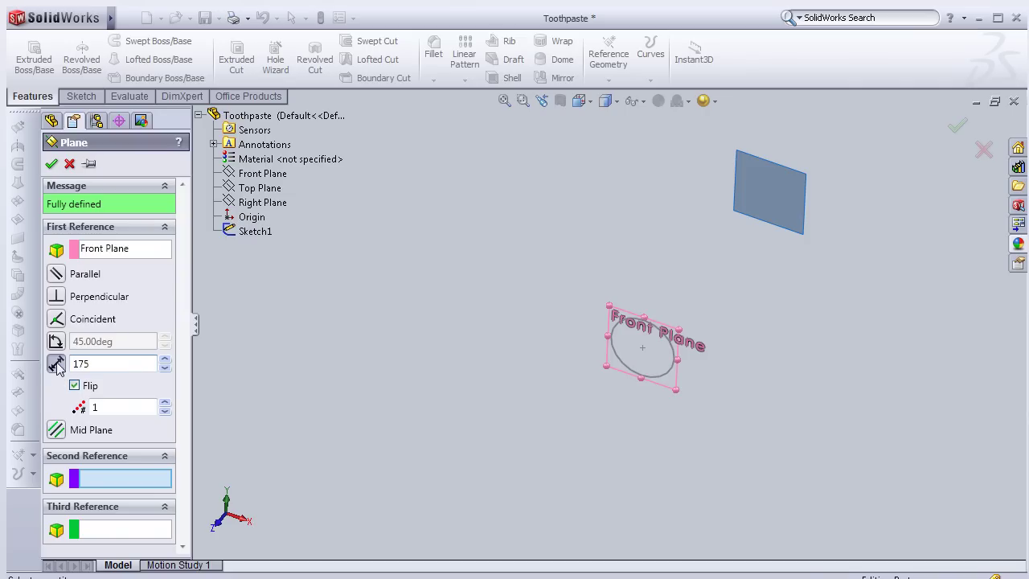
key(Return)
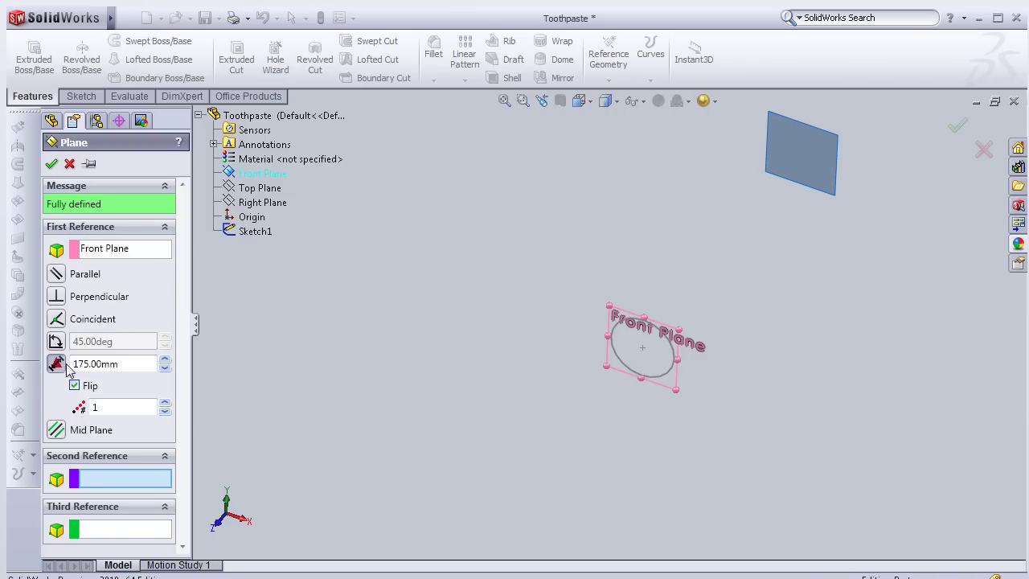
click(53, 164)
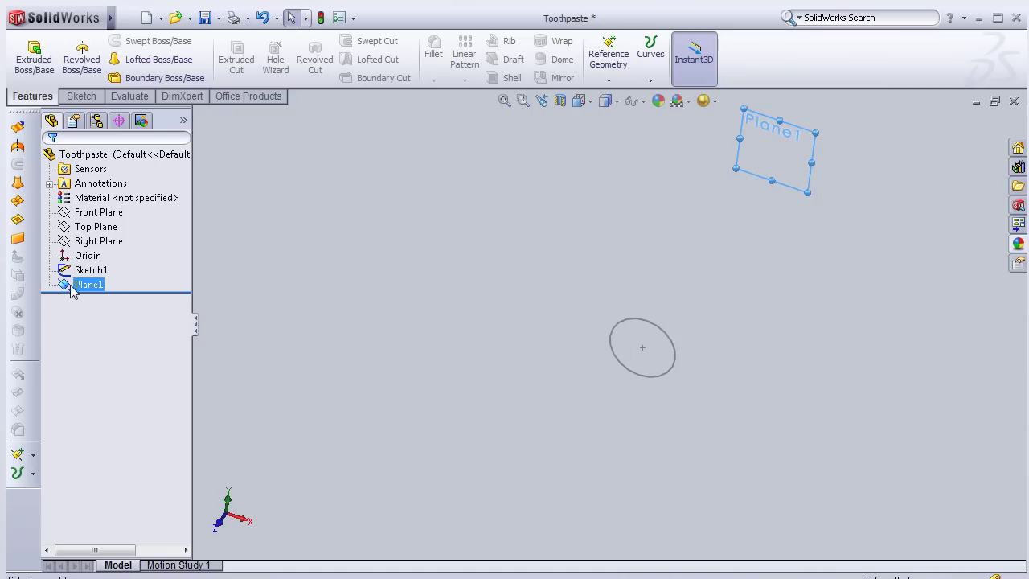
- Start Sketch2 on Plane1, viewed normal to and zoomed in
click(71, 289)
click(86, 260)
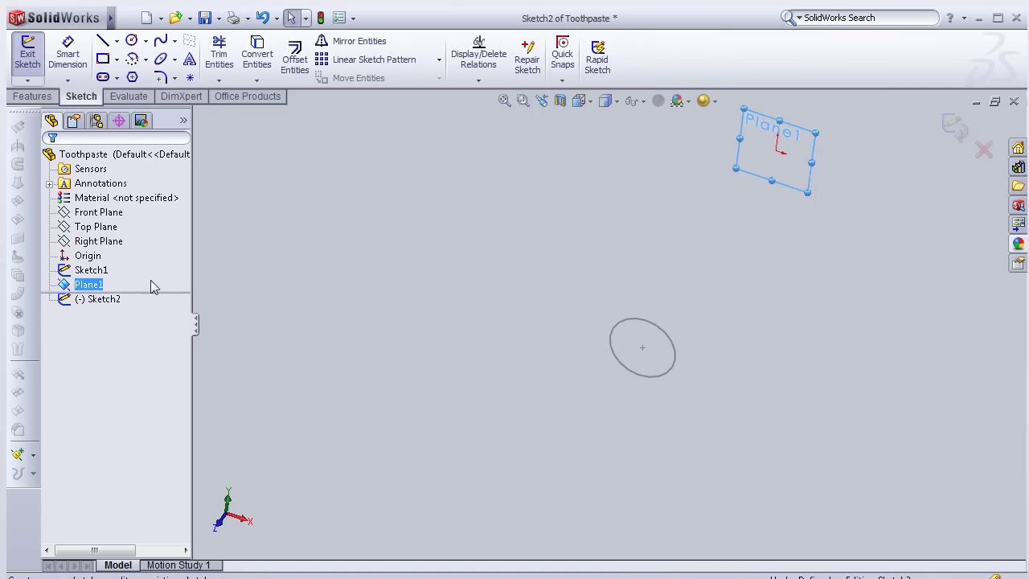
key(space)
double_click(190, 340)
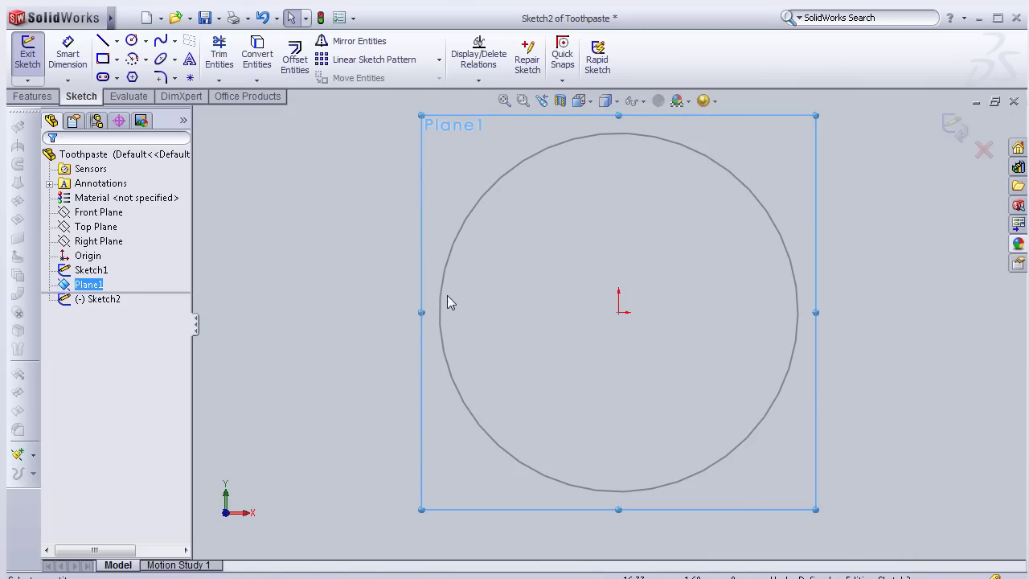
scroll(620, 310, down, 1)
scroll(853, 301, down, 1)
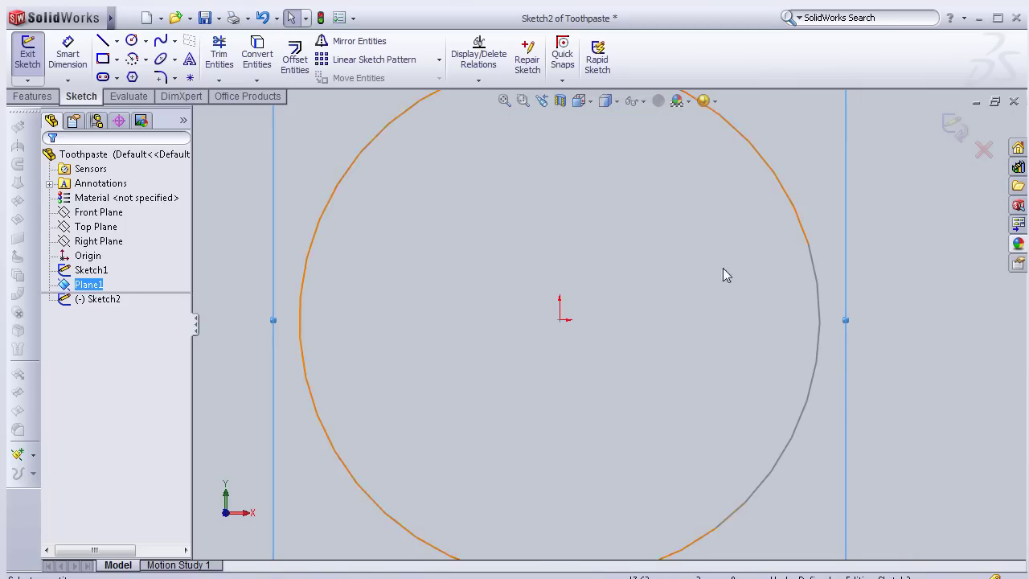
- Draw a horizontal straight slot about 40 mm long through the origin
click(103, 77)
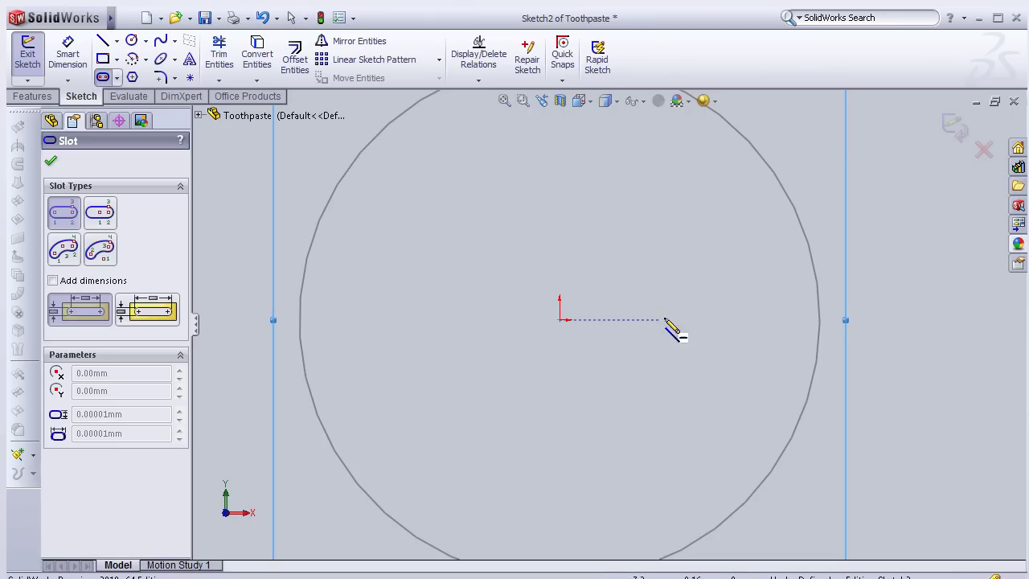
click(859, 321)
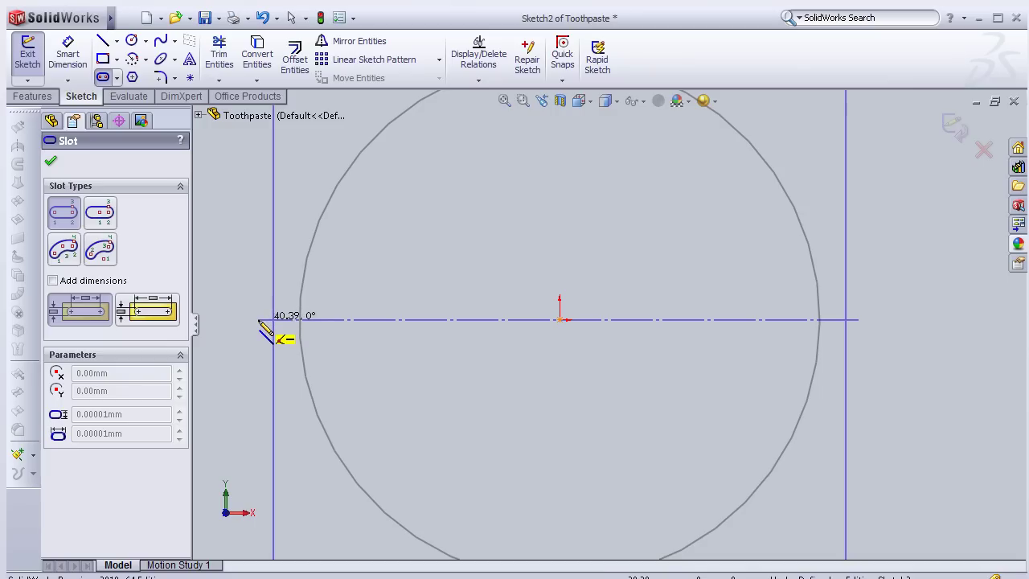
click(259, 320)
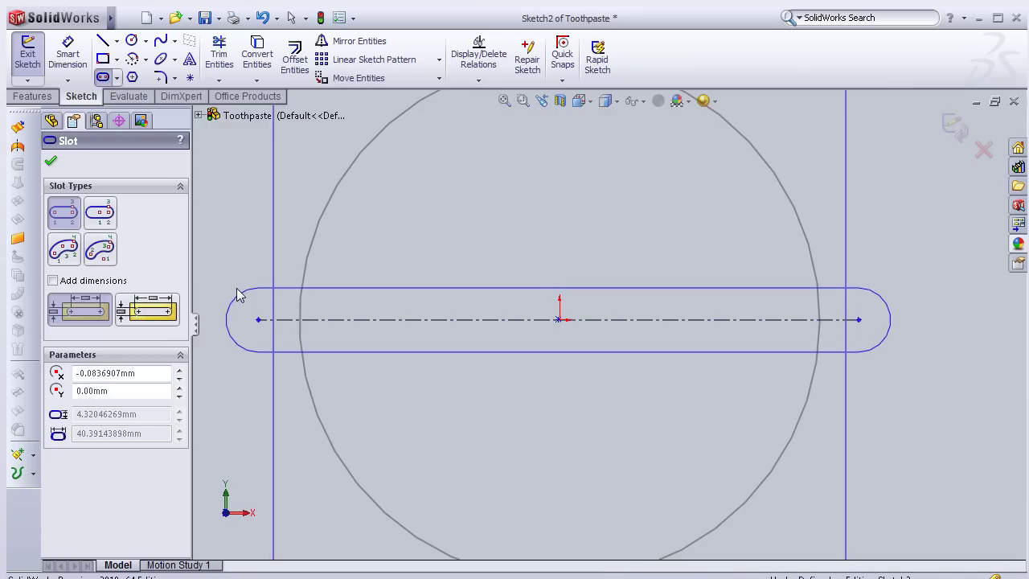
click(238, 291)
click(67, 56)
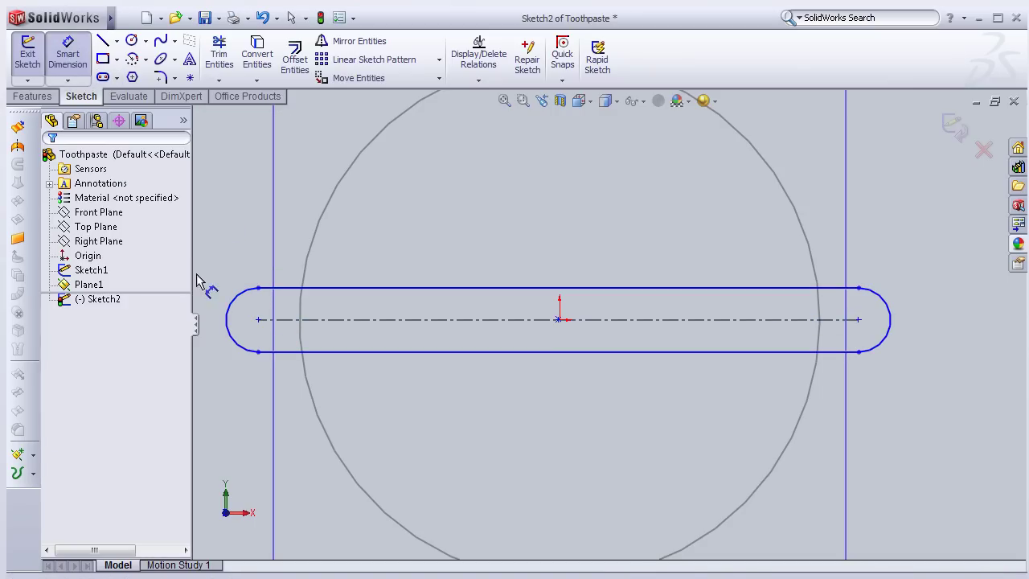
- Dimension the slot's centre-to-centre length at 45 mm
click(406, 351)
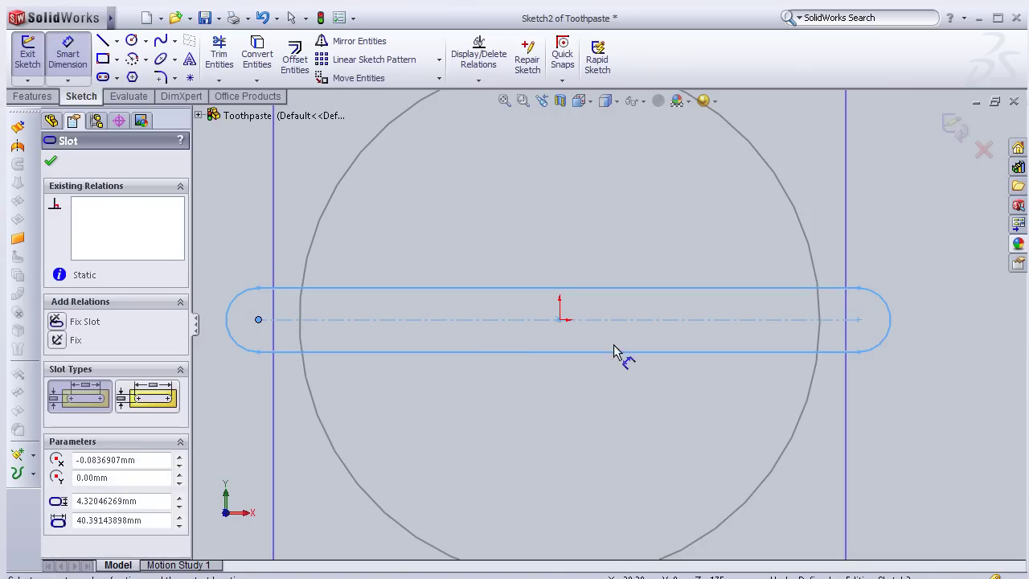
click(859, 320)
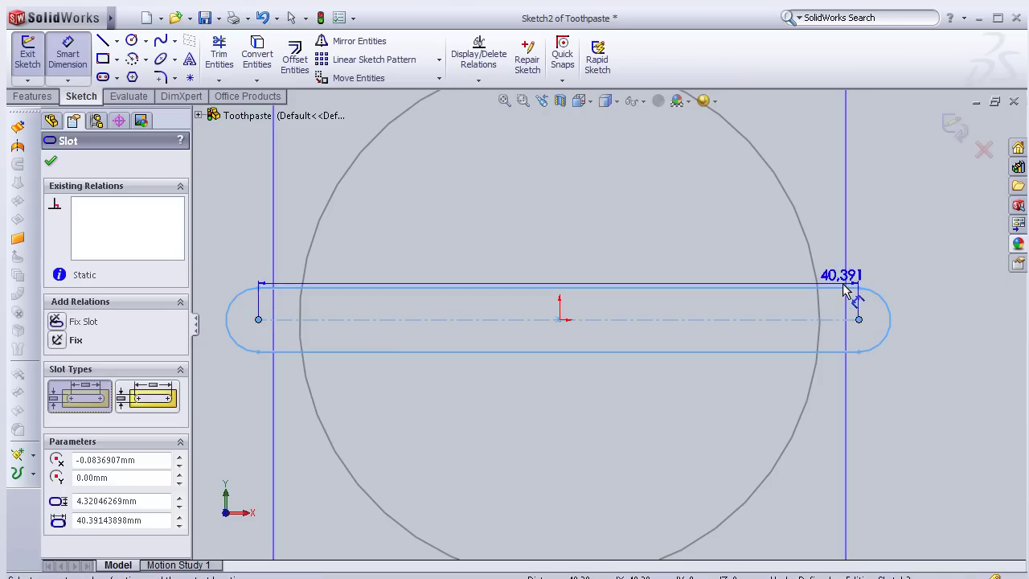
key(f)
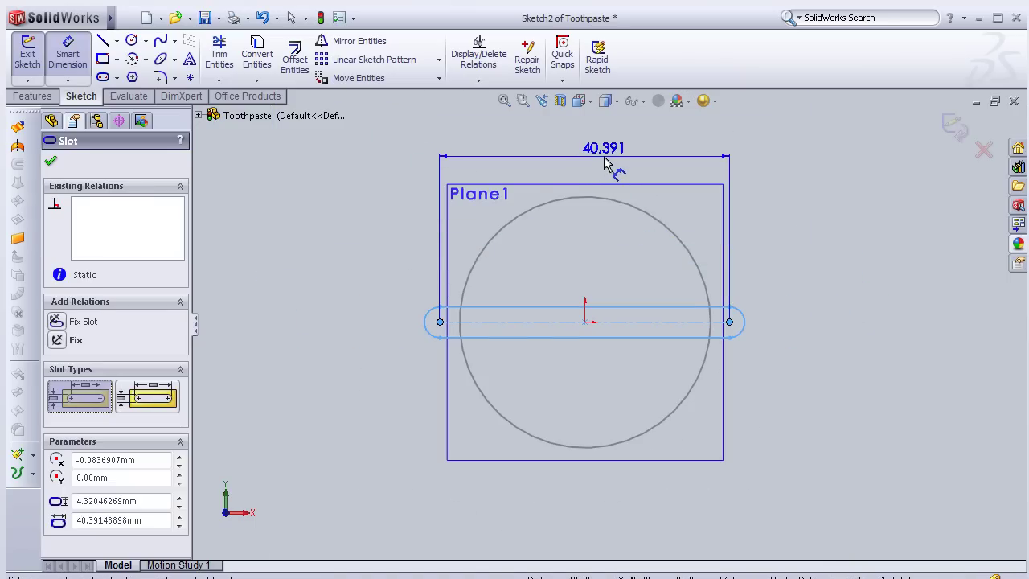
click(607, 166)
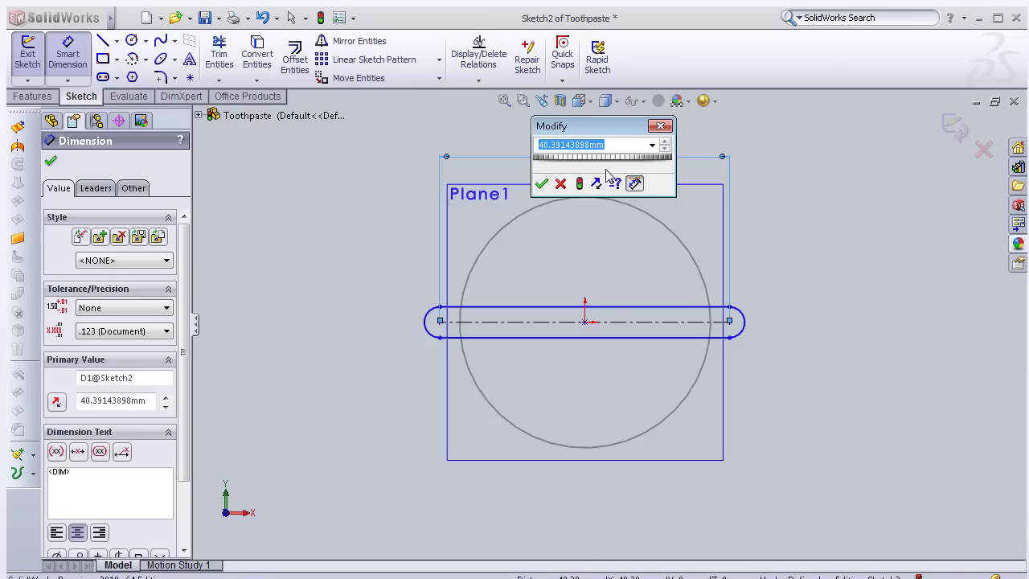
text(45)
key(Return)
scroll(664, 278, down, 1)
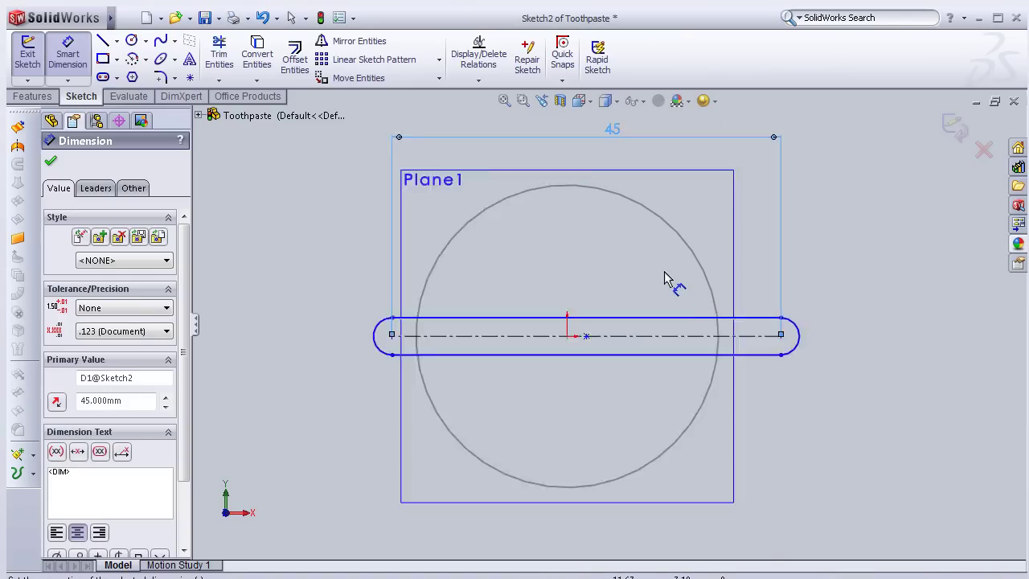
scroll(667, 281, down, 3)
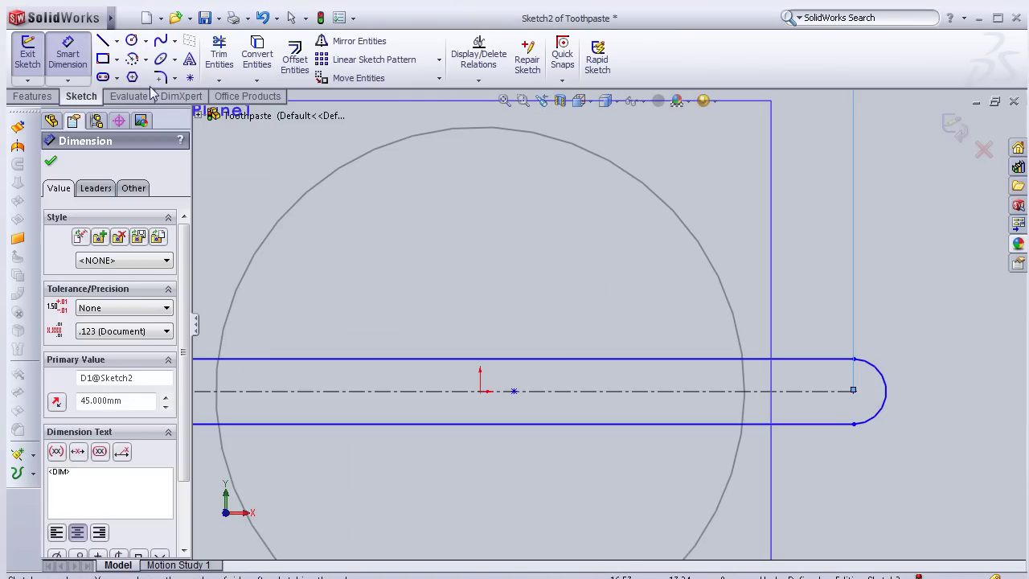
scroll(774, 382, up, 3)
scroll(763, 380, down, 3)
scroll(615, 384, up, 3)
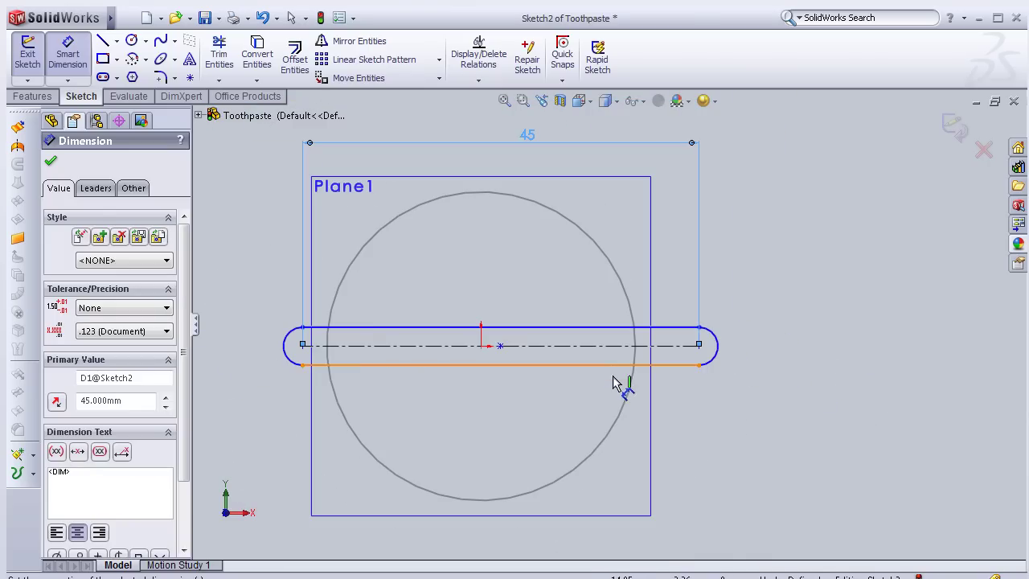
click(498, 347)
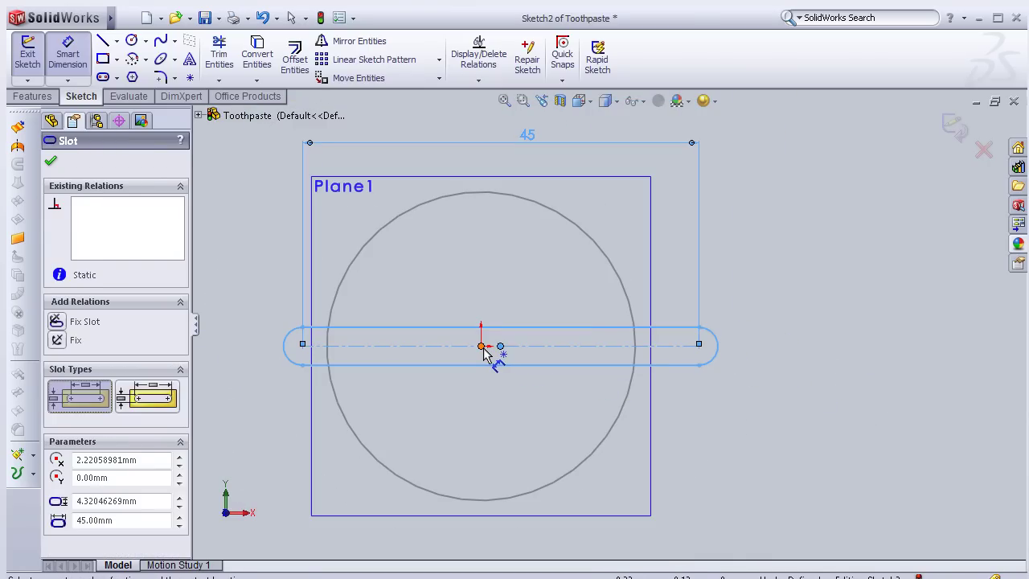
- Add a Coincident relation between the slot's centre point and the sketch origin
key(Escape)
click(491, 352)
key(Escape)
click(481, 346)
ctrl+click(500, 345)
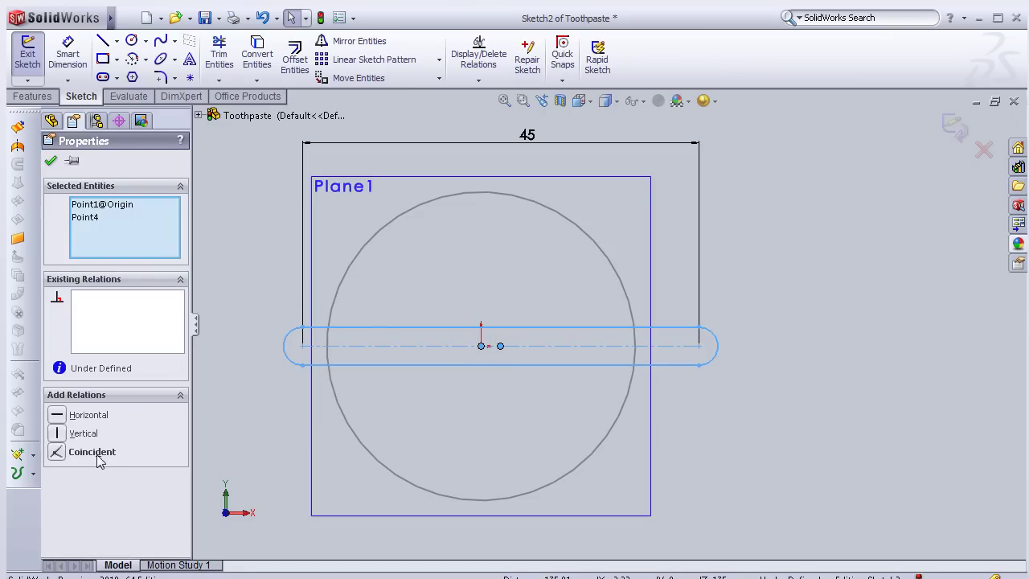
click(91, 452)
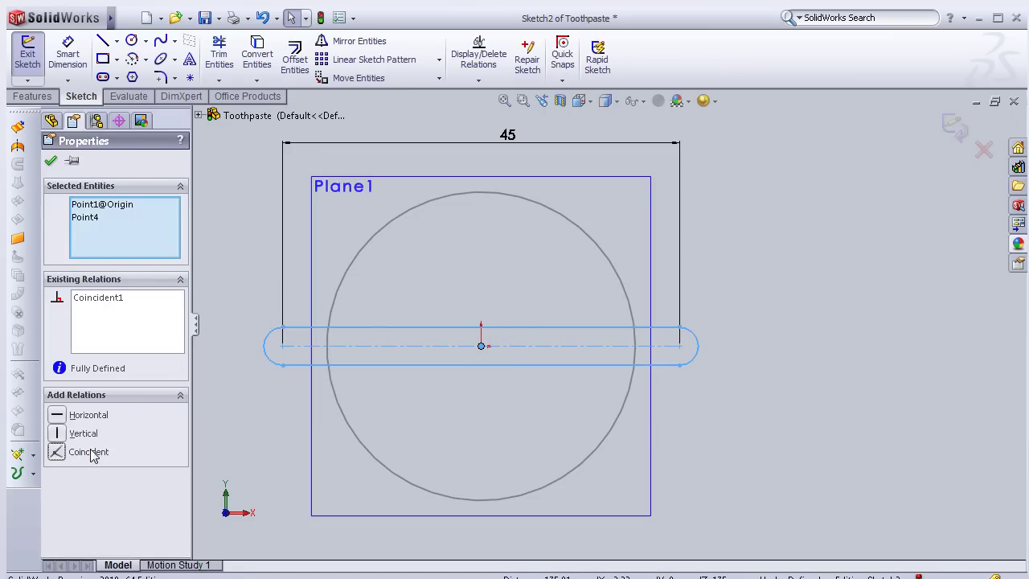
scroll(471, 379, down, 3)
scroll(537, 363, down, 3)
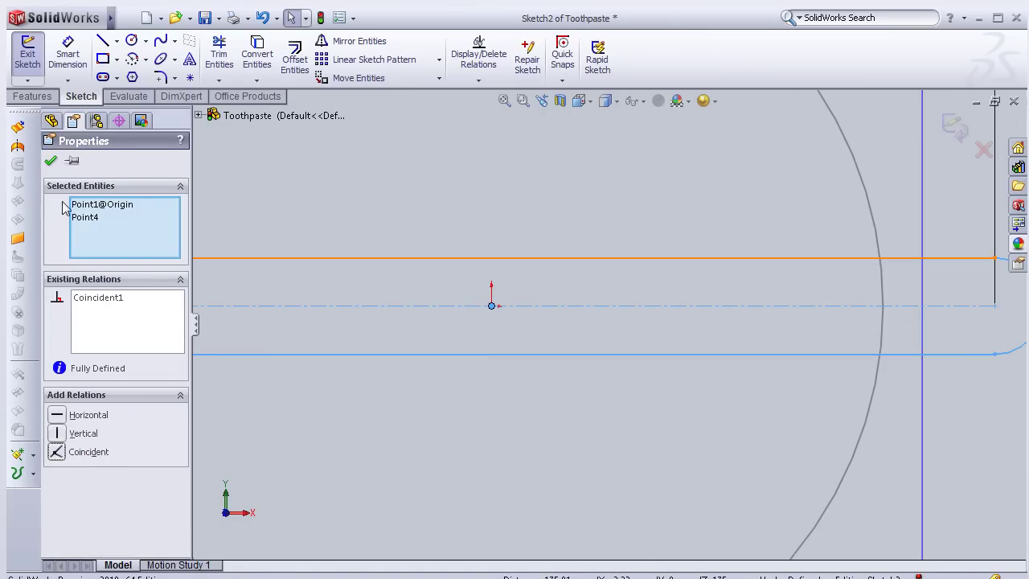
click(50, 163)
scroll(483, 354, down, 2)
scroll(526, 358, up, 4)
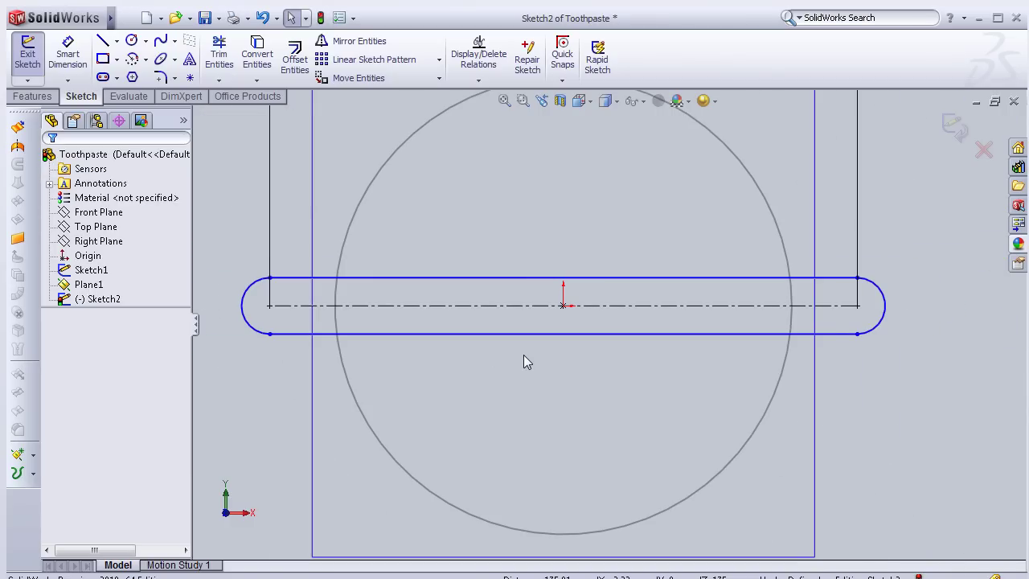
scroll(524, 354, down, 2)
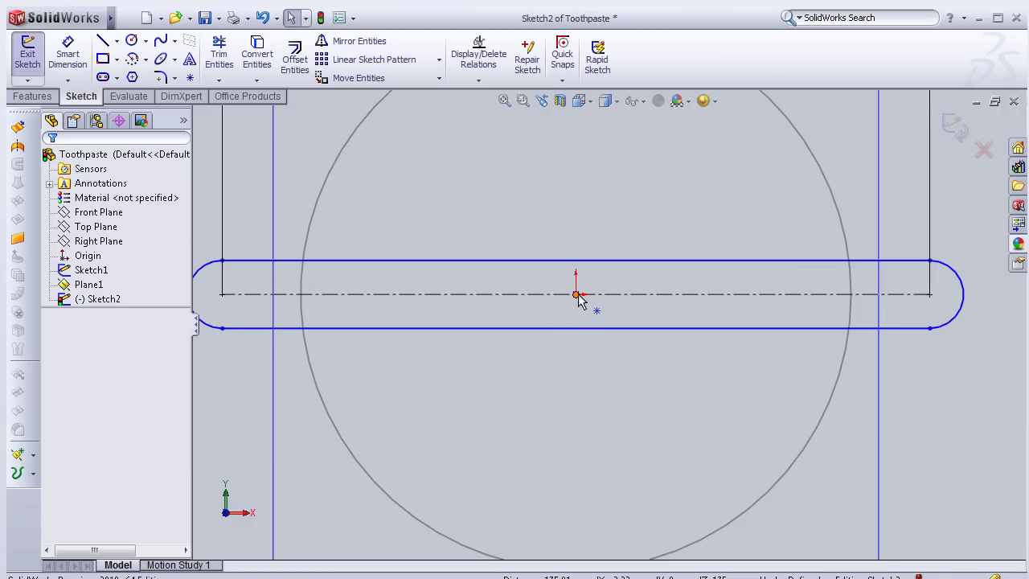
scroll(627, 319, up, 2)
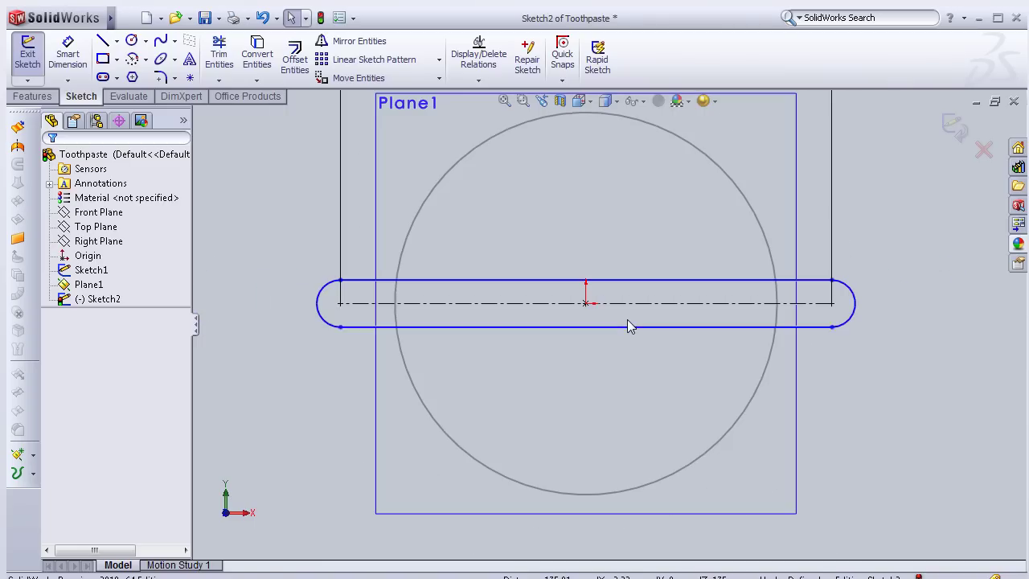
scroll(591, 408, up, 1)
scroll(592, 407, down, 1)
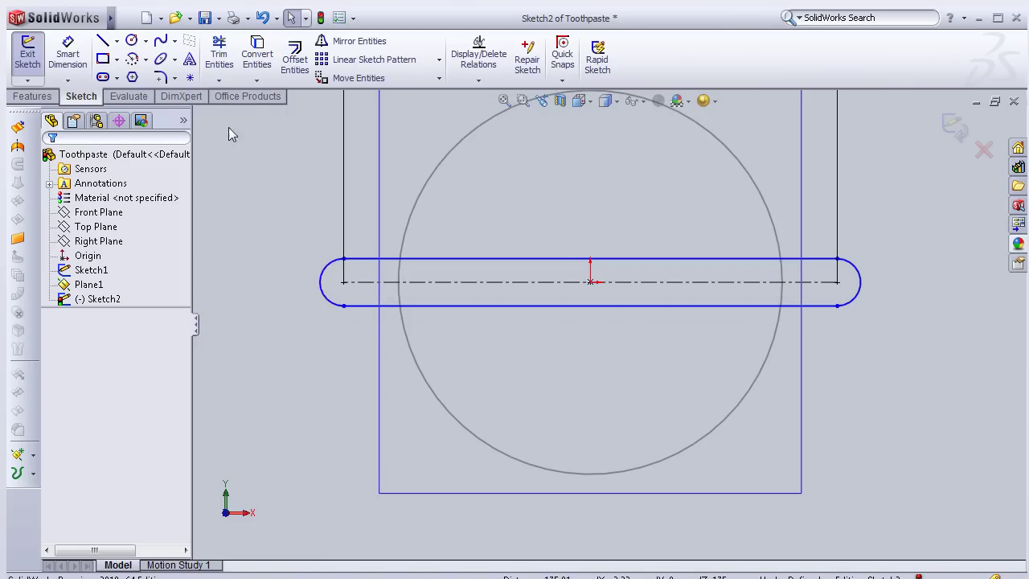
- Dimension the slot's left end arc to a 1 mm radius
click(68, 56)
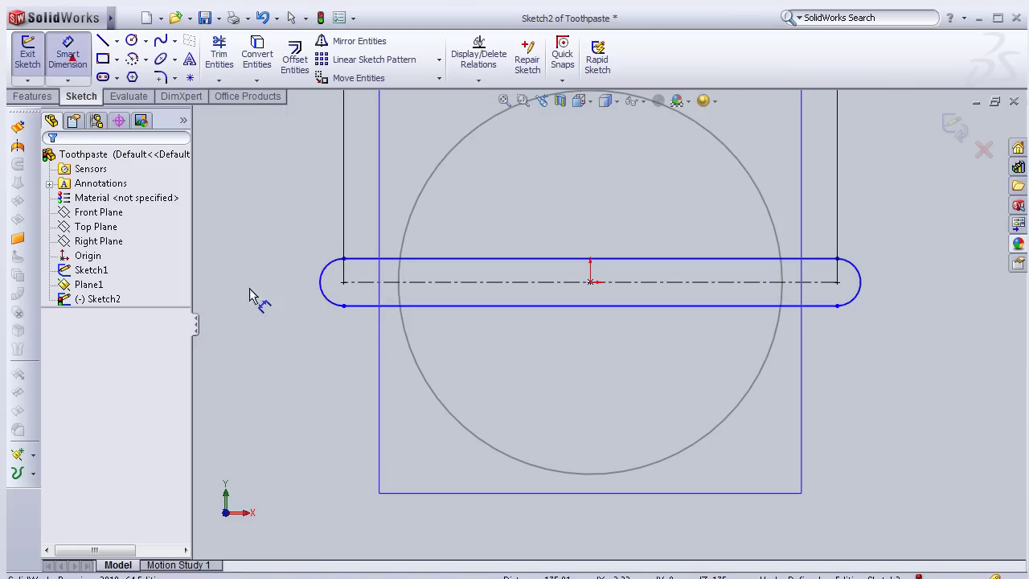
click(326, 299)
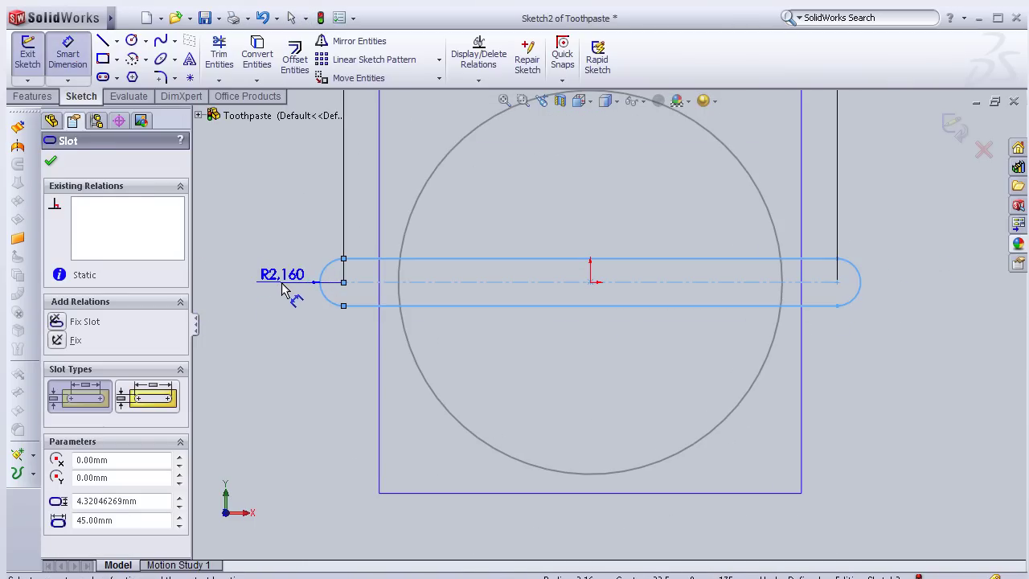
click(291, 292)
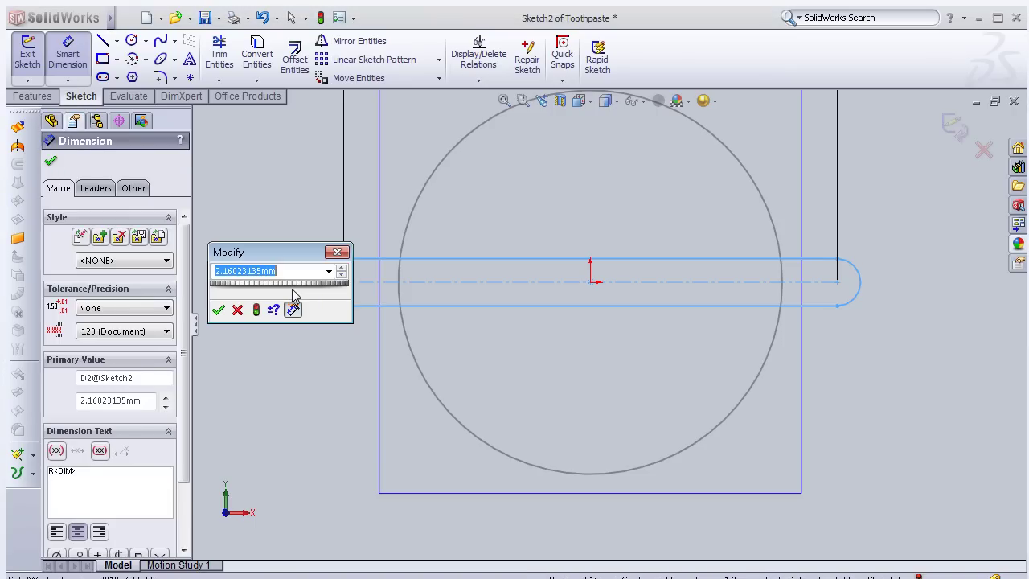
text(1)
click(219, 310)
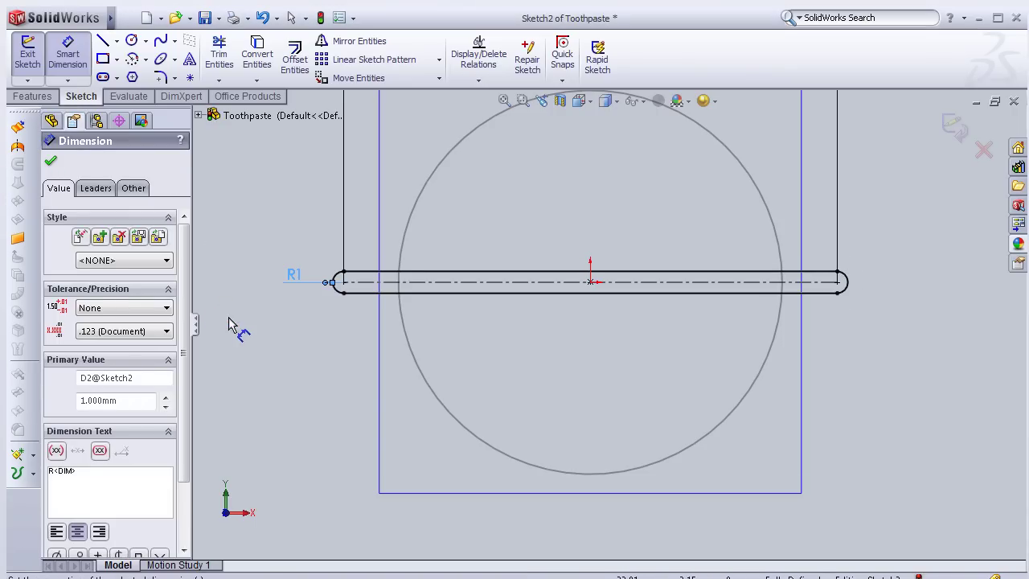
key(Escape)
scroll(607, 327, down, 5)
- Exit Sketch2 and start a plane offset 10 mm from the Front Plane
click(953, 129)
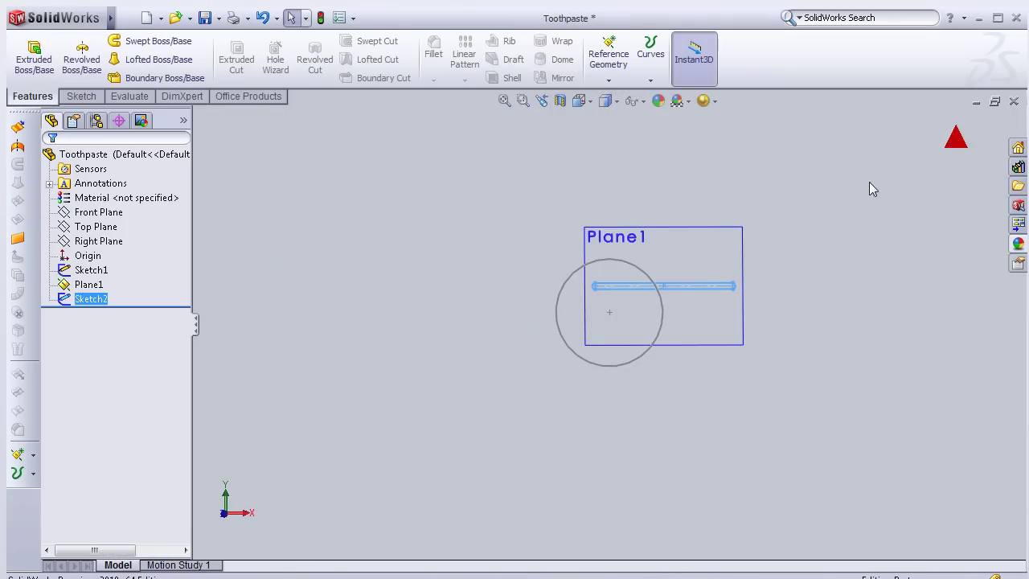
click(608, 56)
click(621, 95)
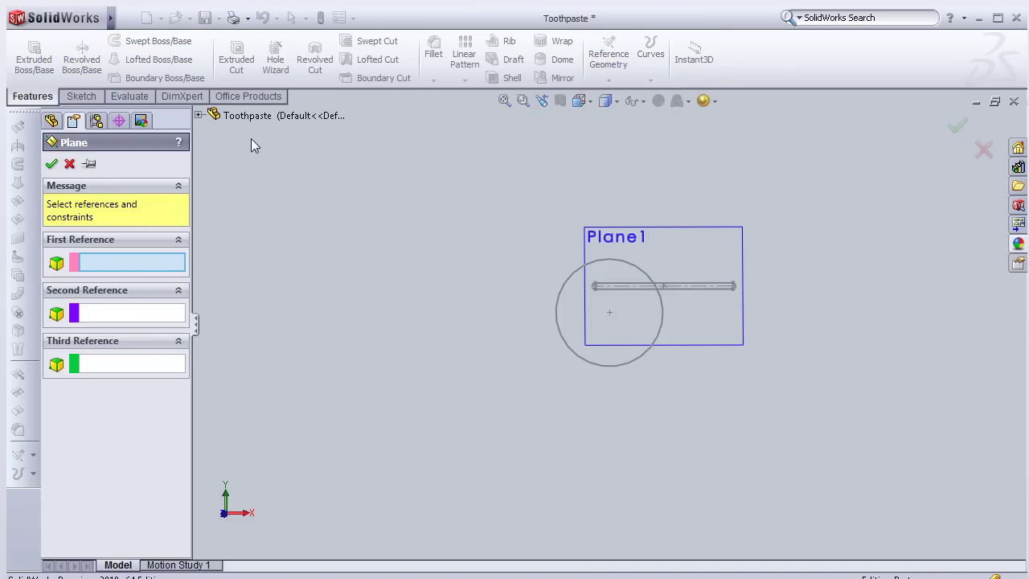
click(200, 115)
click(262, 173)
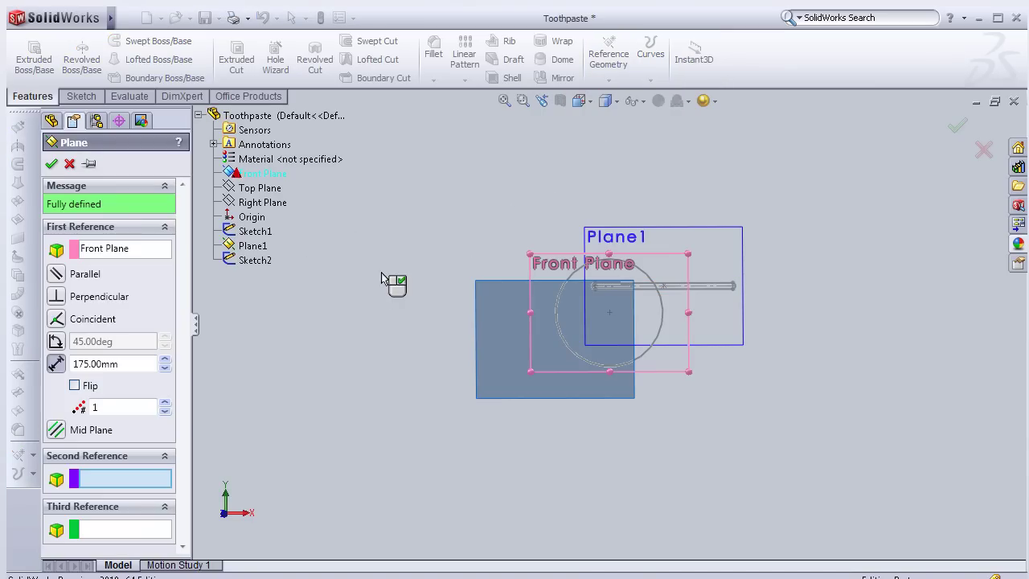
middle_drag(402, 278, 397, 320)
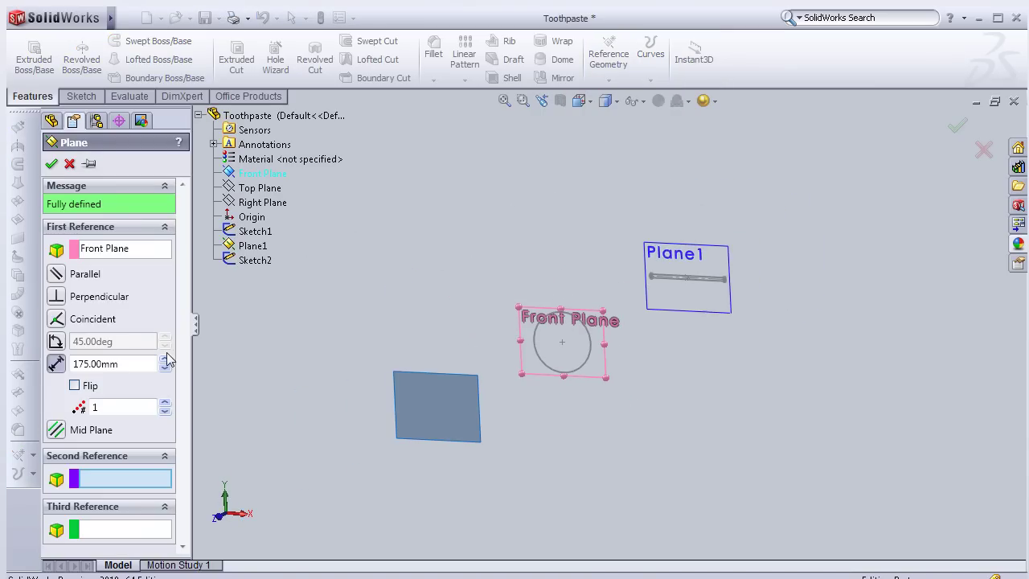
drag(138, 361, 45, 365)
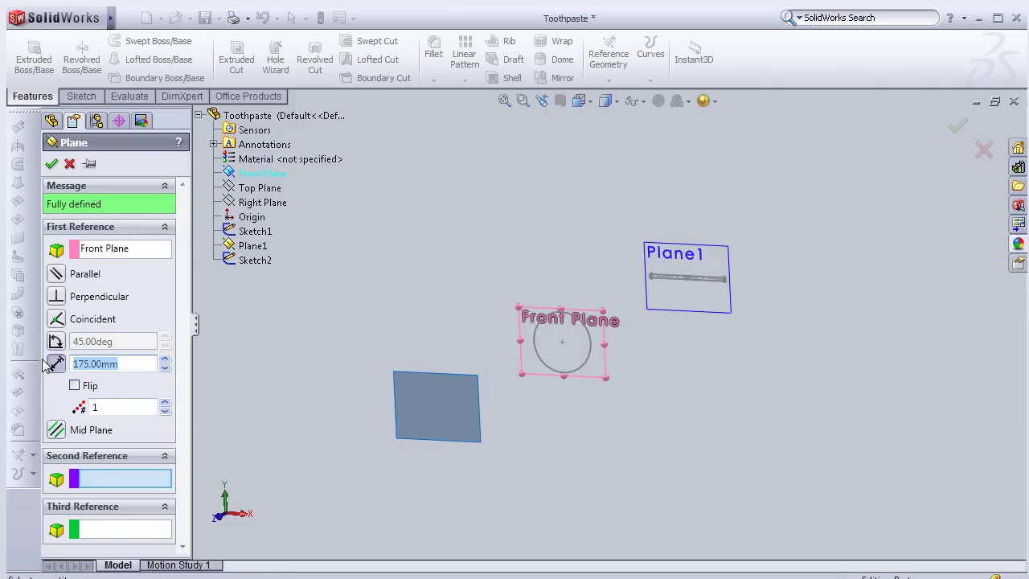
text(10)
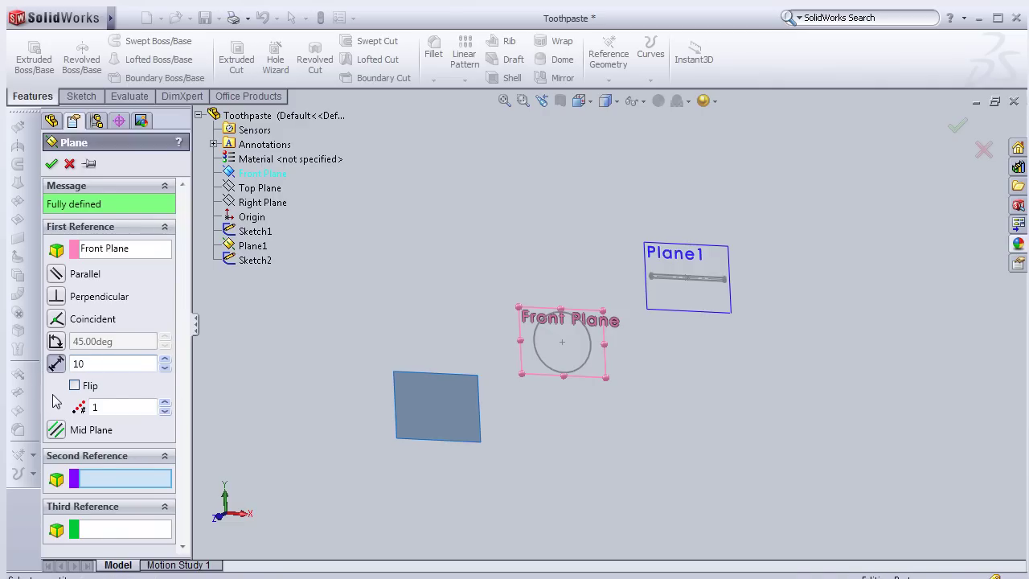
key(Return)
- Change the offset to 15 mm and create Plane2
middle_drag(724, 417, 546, 419)
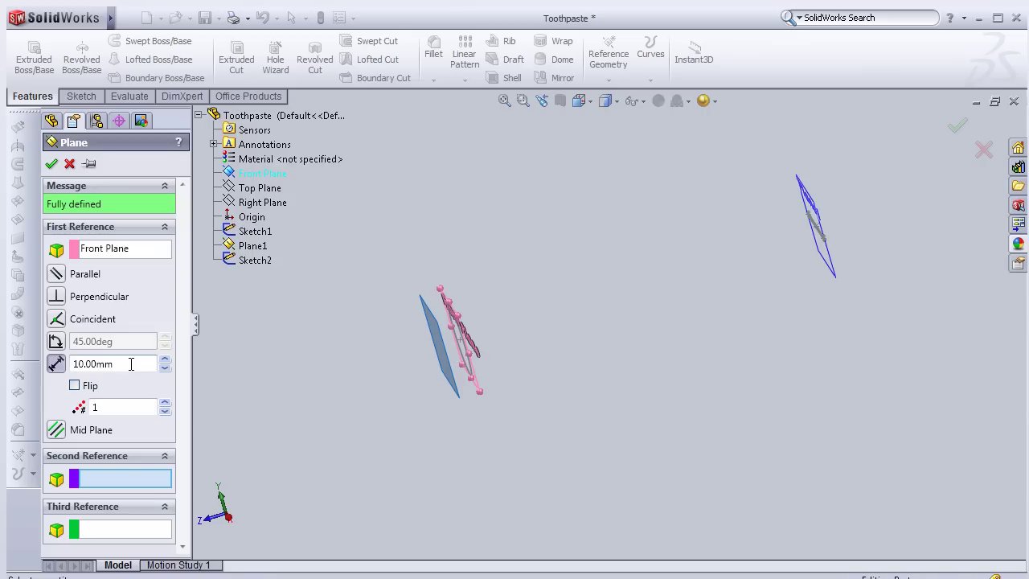
click(54, 365)
text(1)
key(Return)
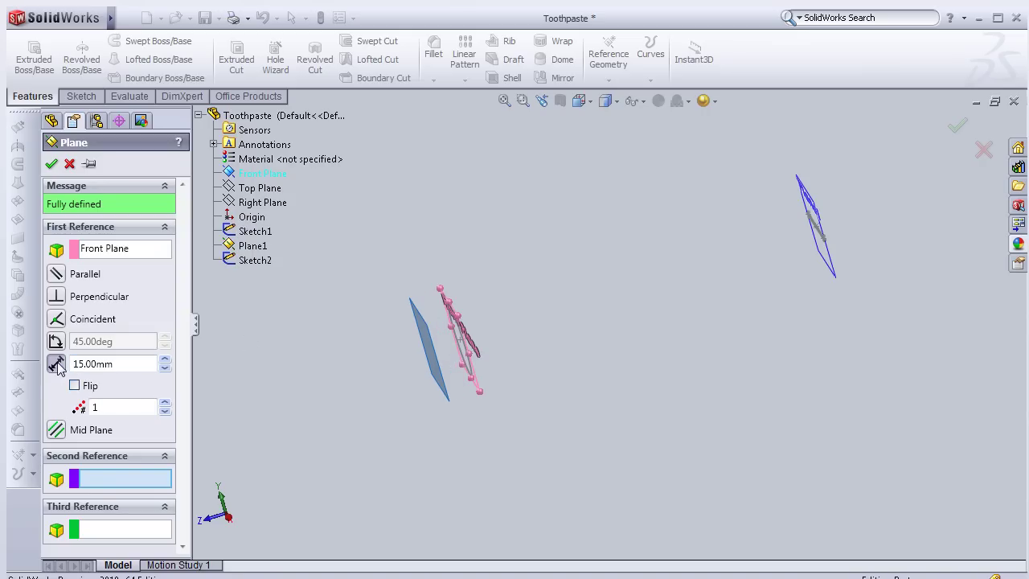
click(51, 165)
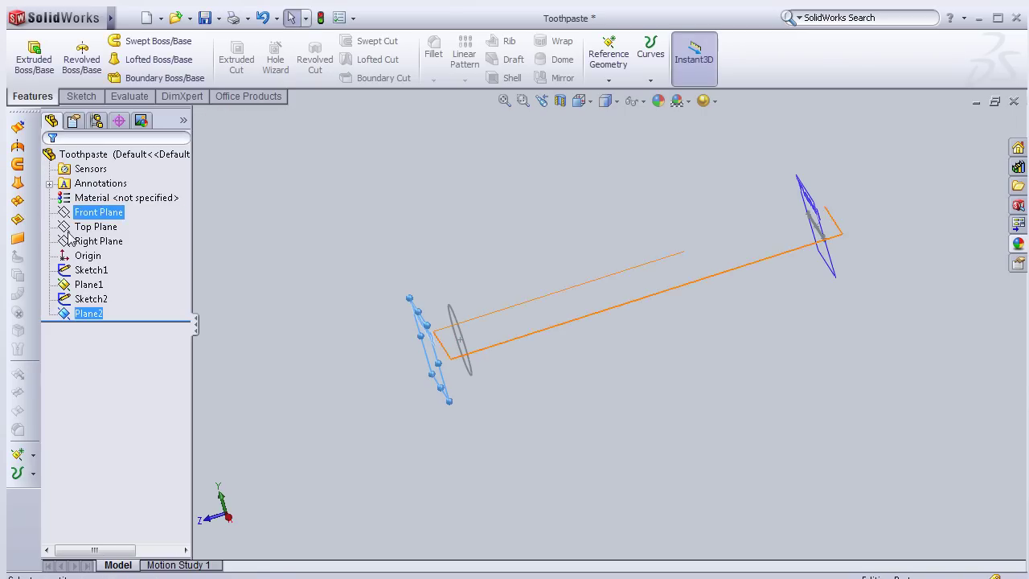
- Start Sketch3 on Plane2, viewed face-on
click(70, 316)
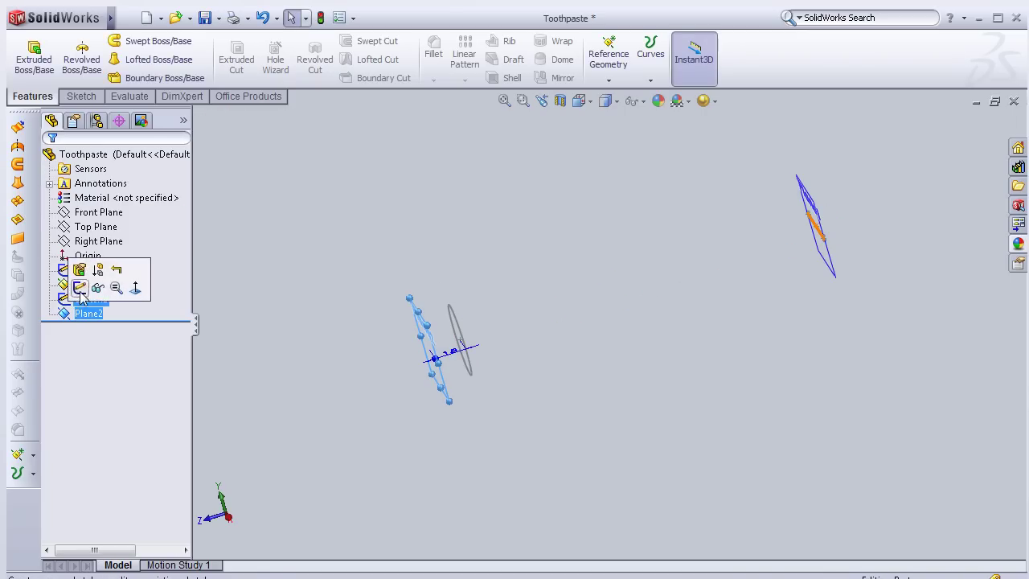
click(80, 288)
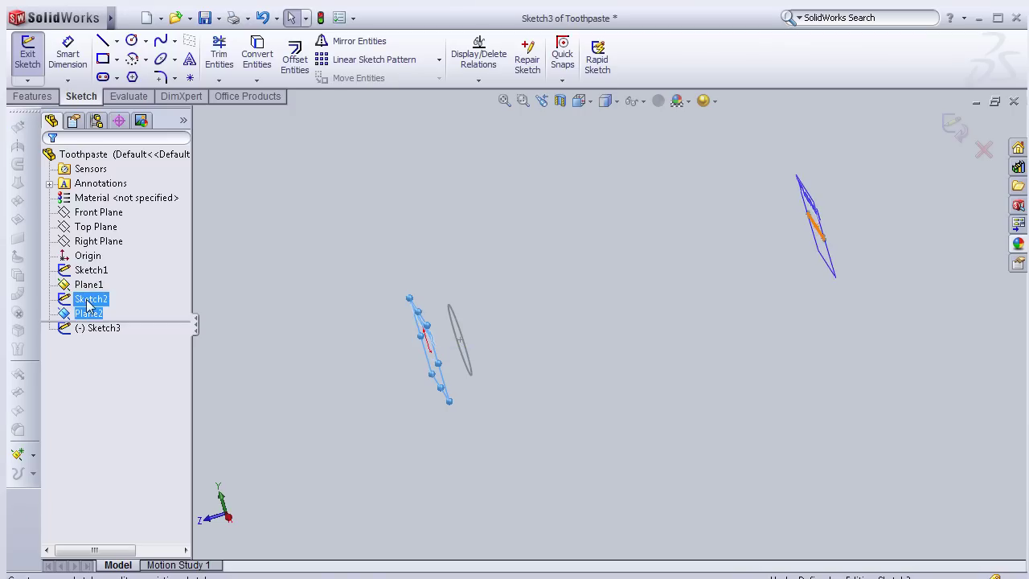
key(space)
click(164, 363)
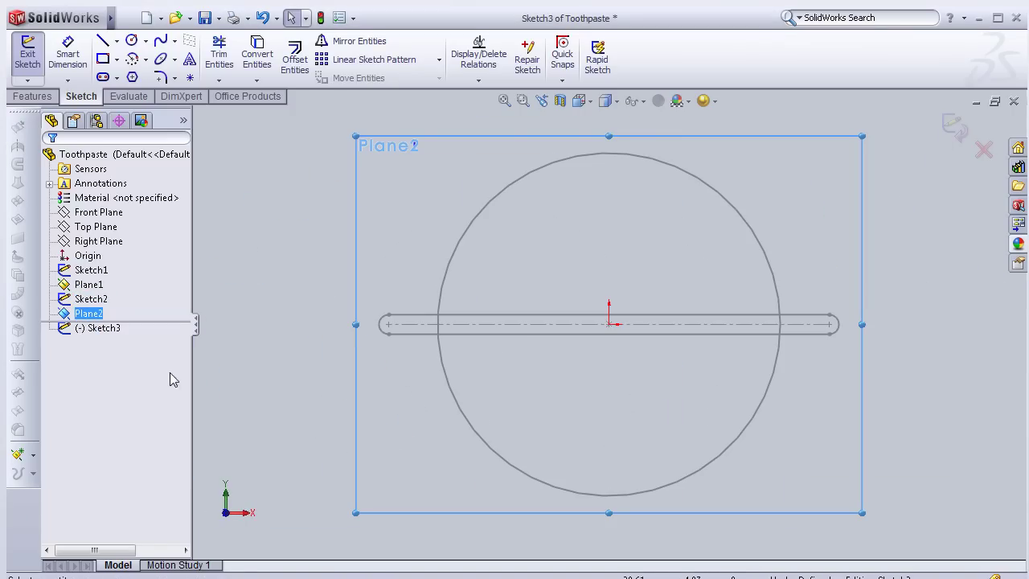
- Draw an origin-centred circle and dimension it at 10 mm diameter
click(131, 40)
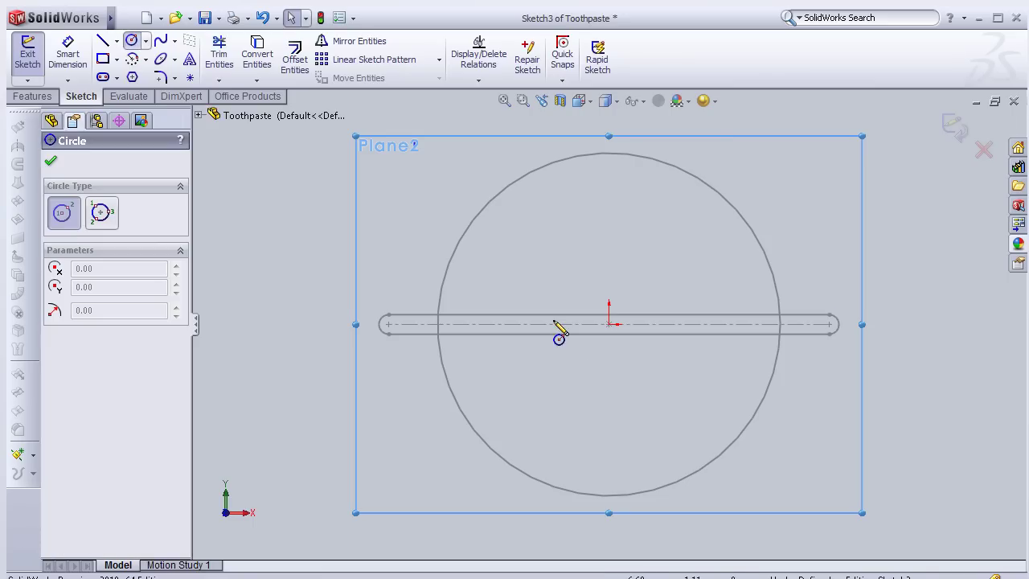
click(608, 324)
click(622, 290)
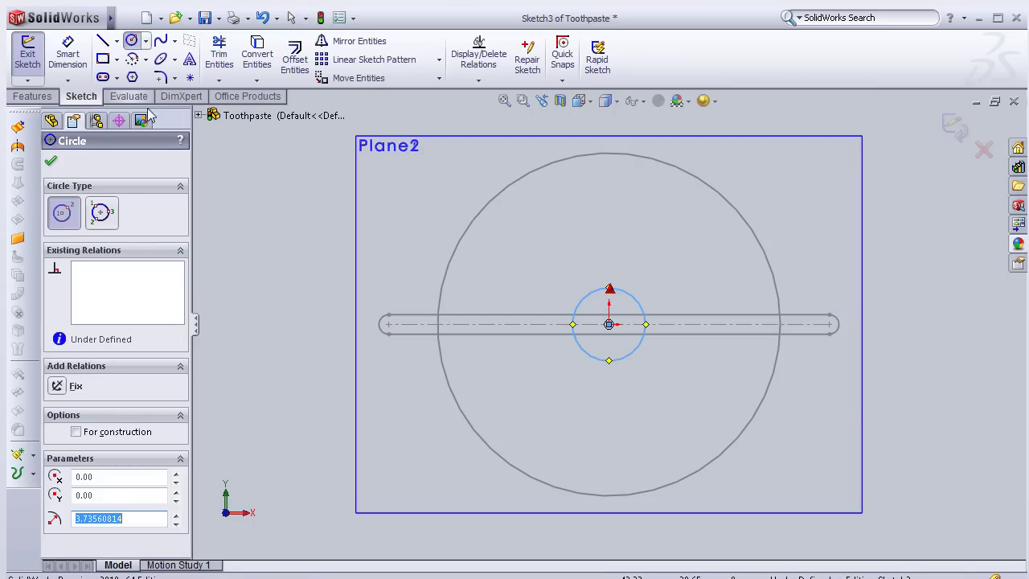
click(67, 57)
click(611, 291)
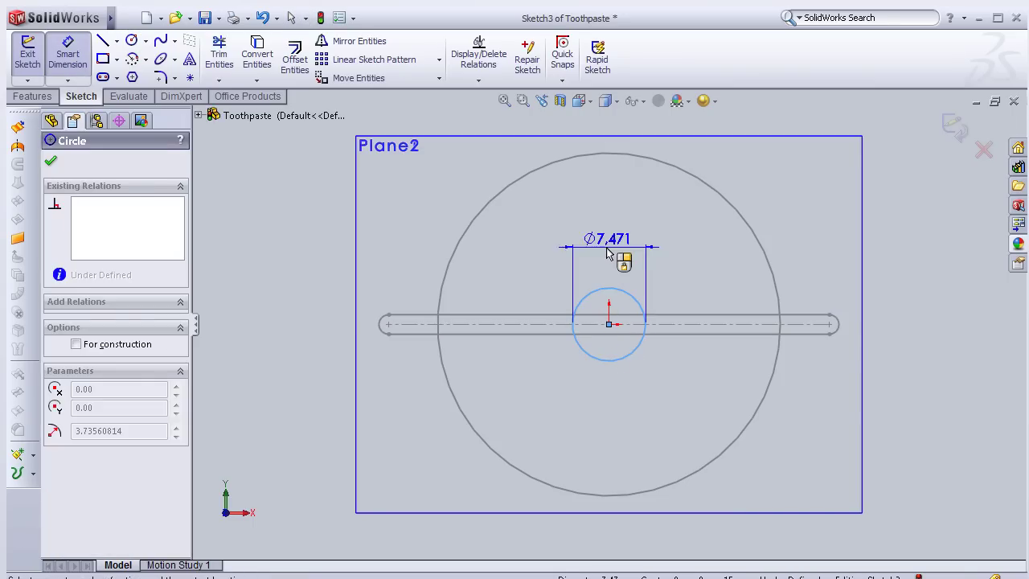
click(609, 251)
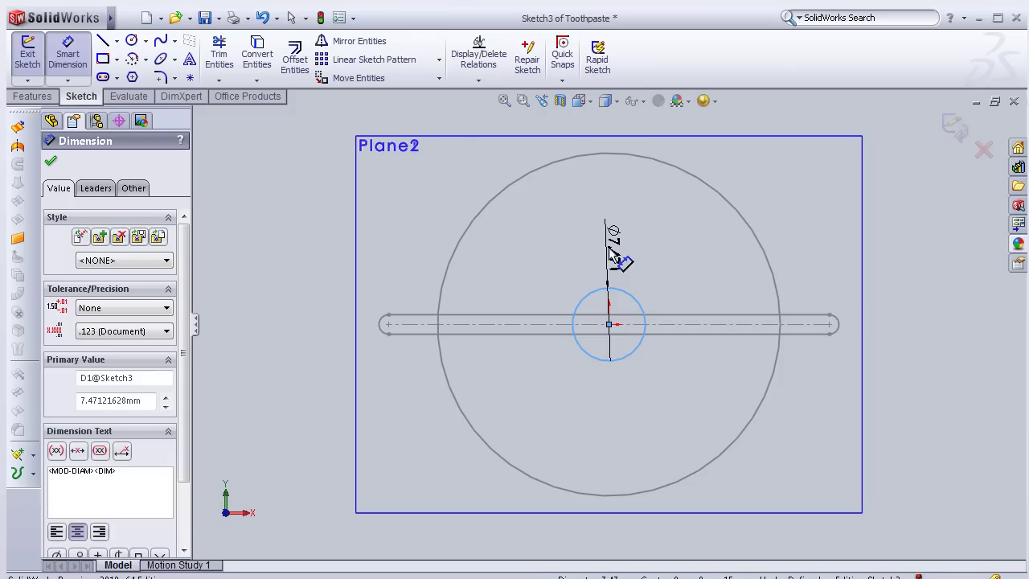
text(10)
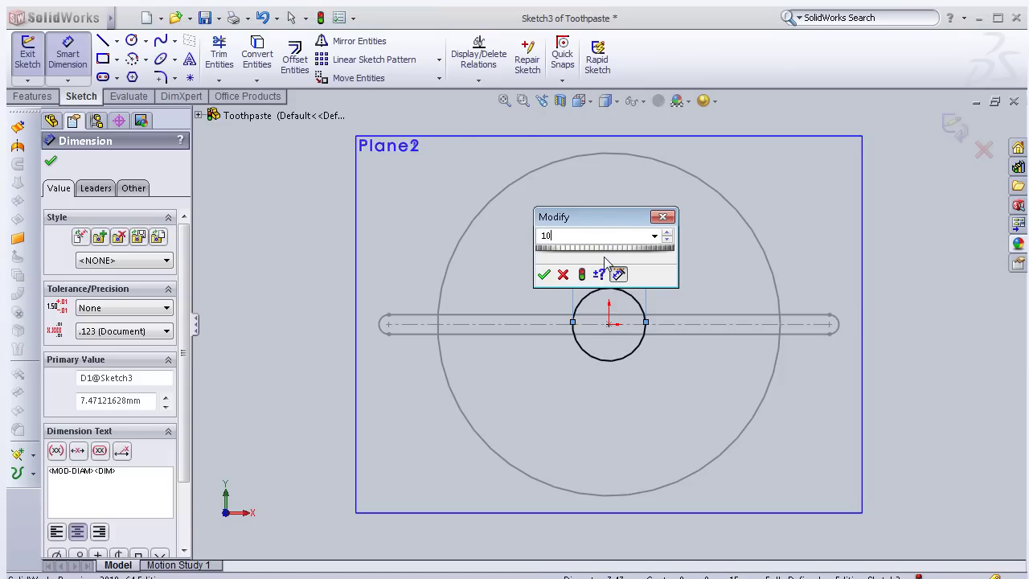
click(544, 275)
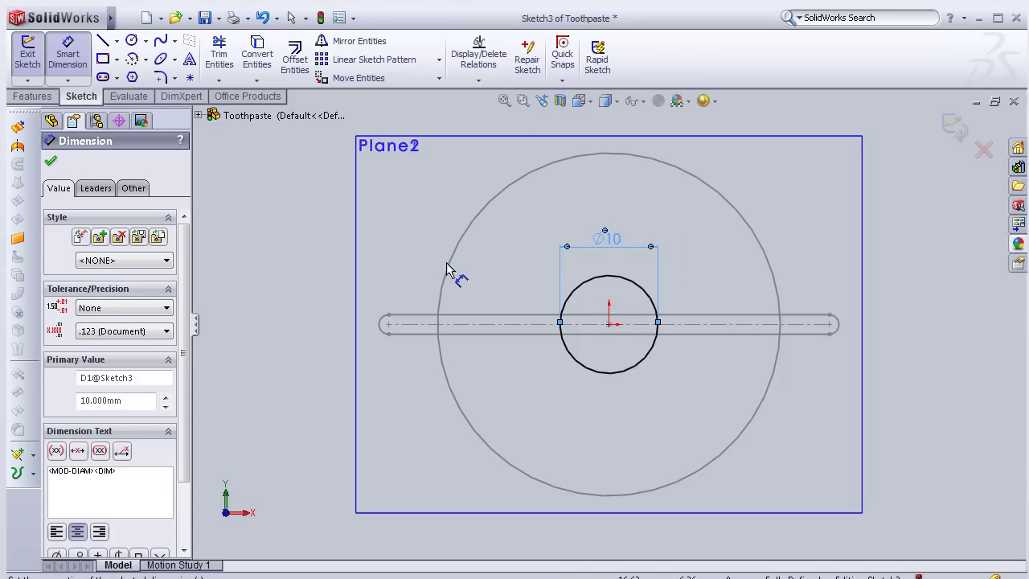
click(51, 161)
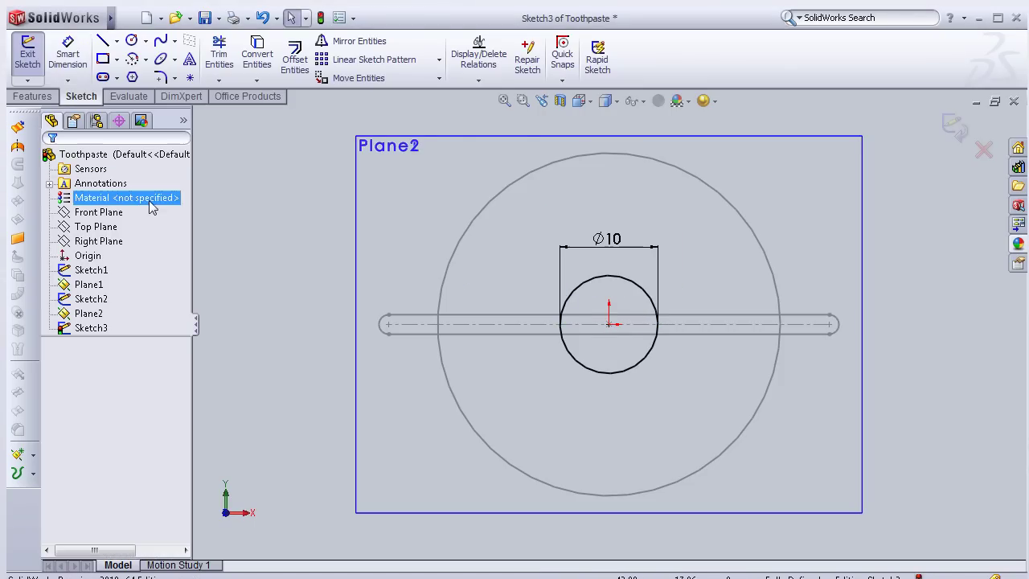
- Close Sketch3 and loft a surface between the Sketch3 and Sketch1 circles
key(f)
middle_drag(858, 408, 833, 418)
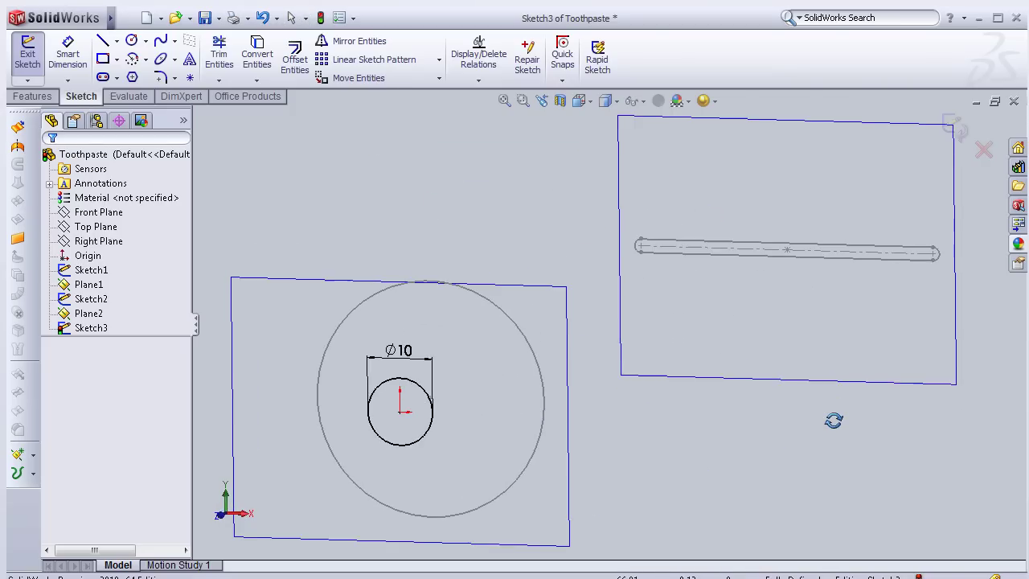
click(954, 127)
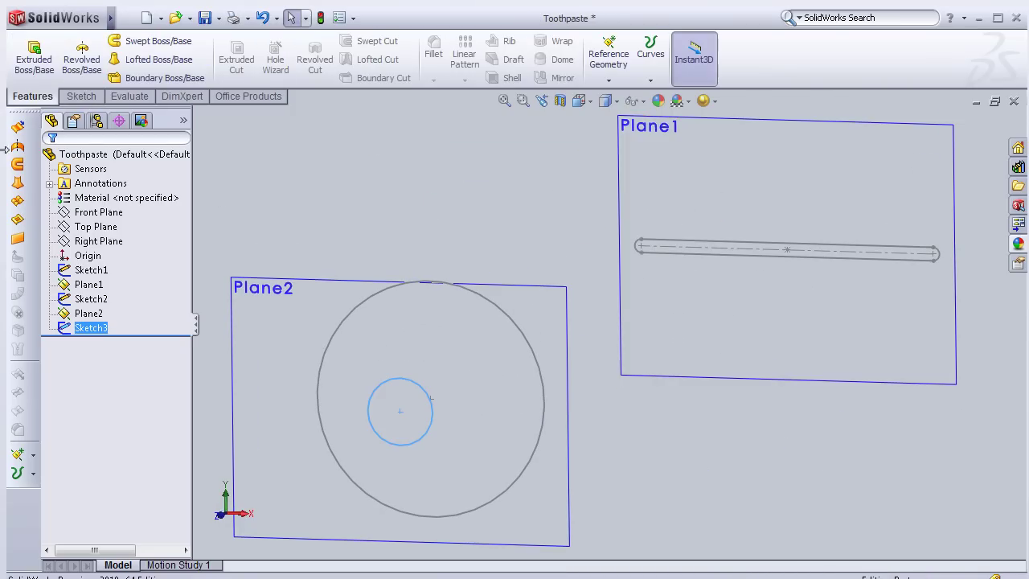
click(20, 200)
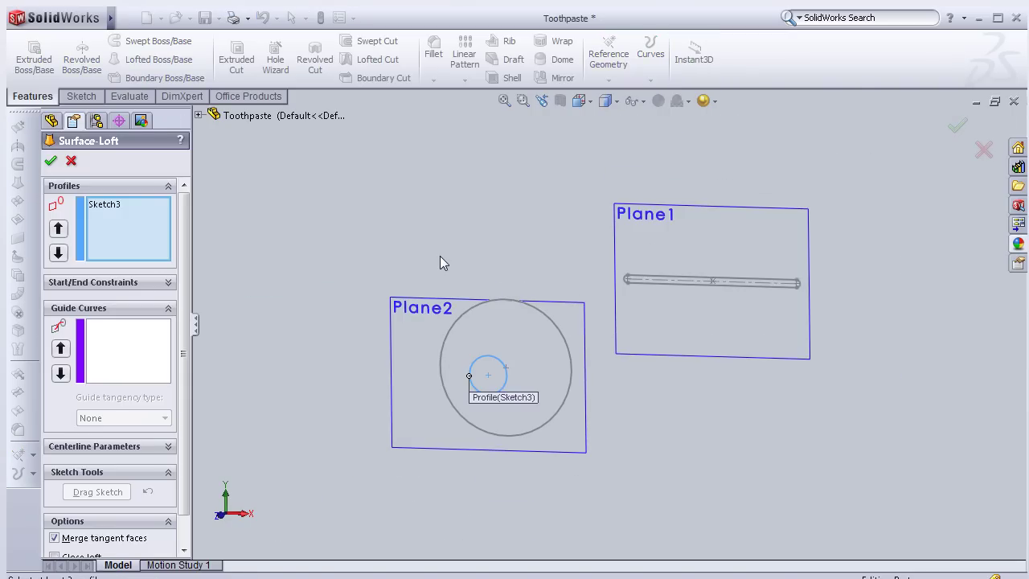
middle_drag(440, 259, 424, 257)
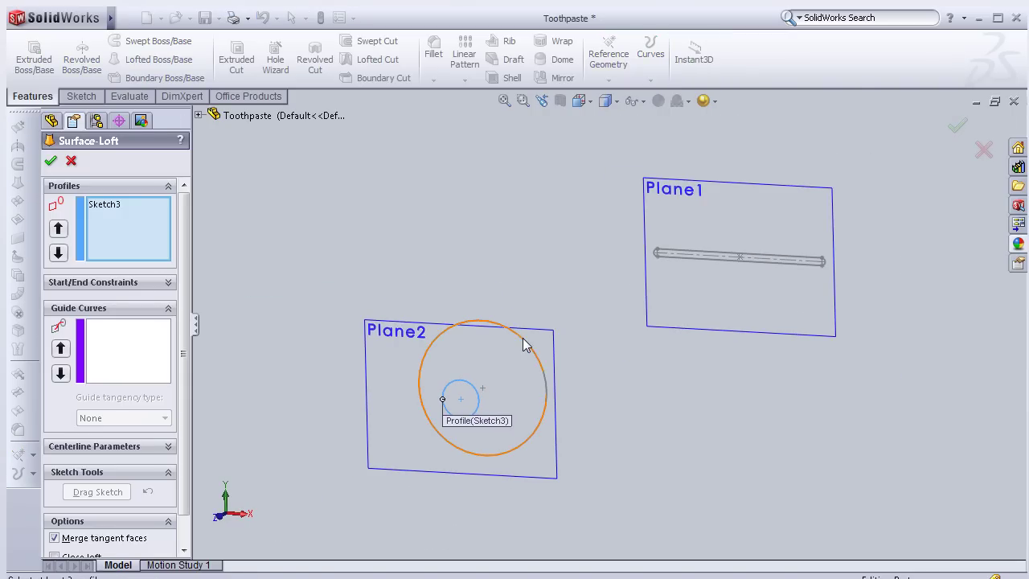
click(526, 342)
mouse_move(593, 271)
middle_down()
mouse_move(555, 257)
mouse_move(548, 266)
middle_up()
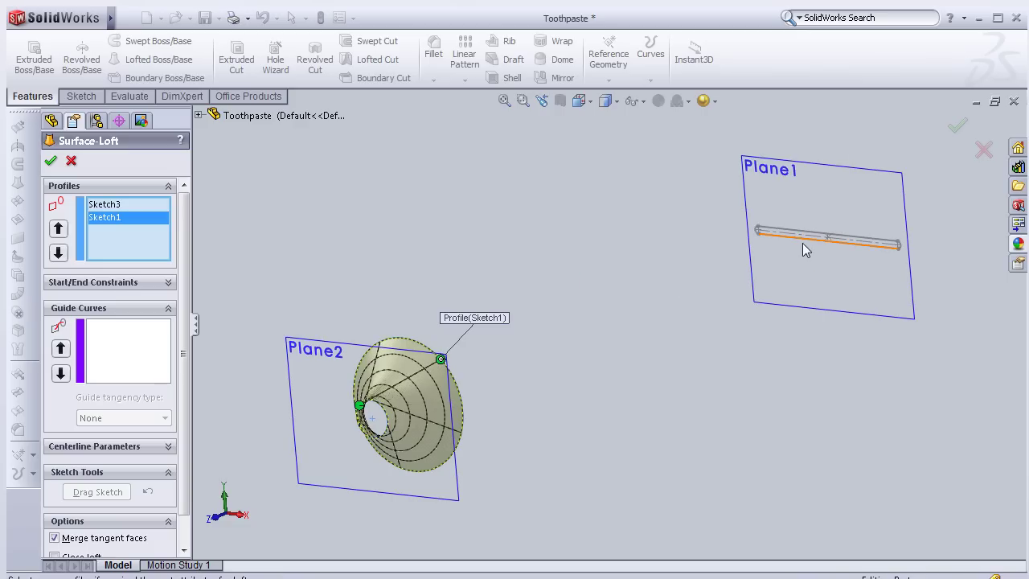
click(198, 115)
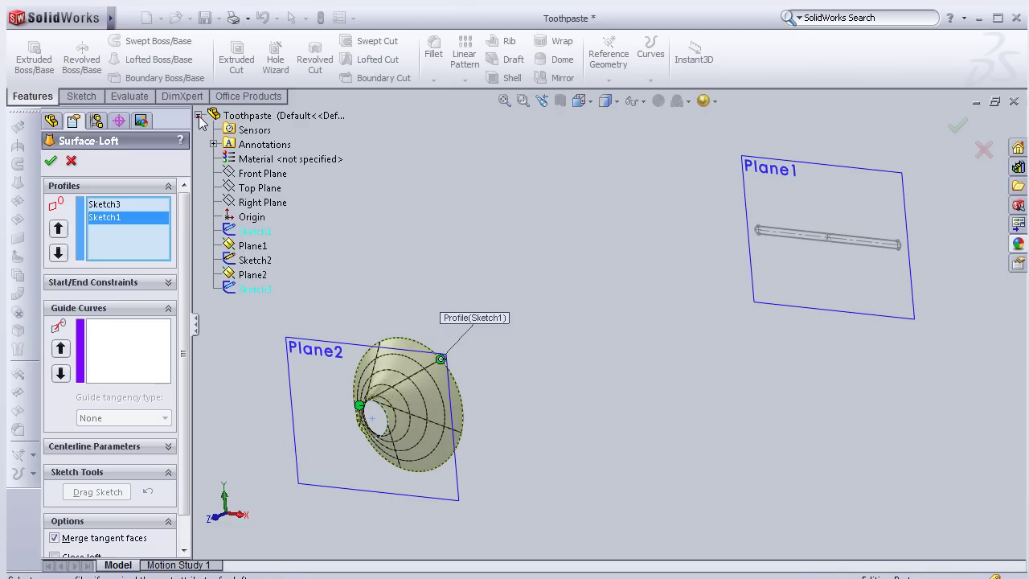
click(50, 160)
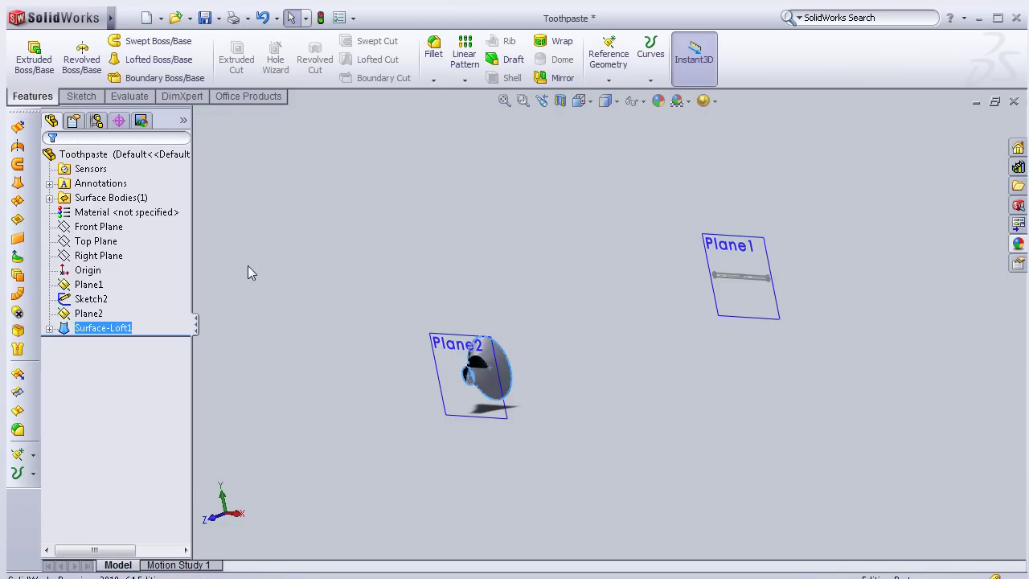
- Loft a second surface from the Sketch2 slot to Surface-Loft1's outer circular edge
click(18, 182)
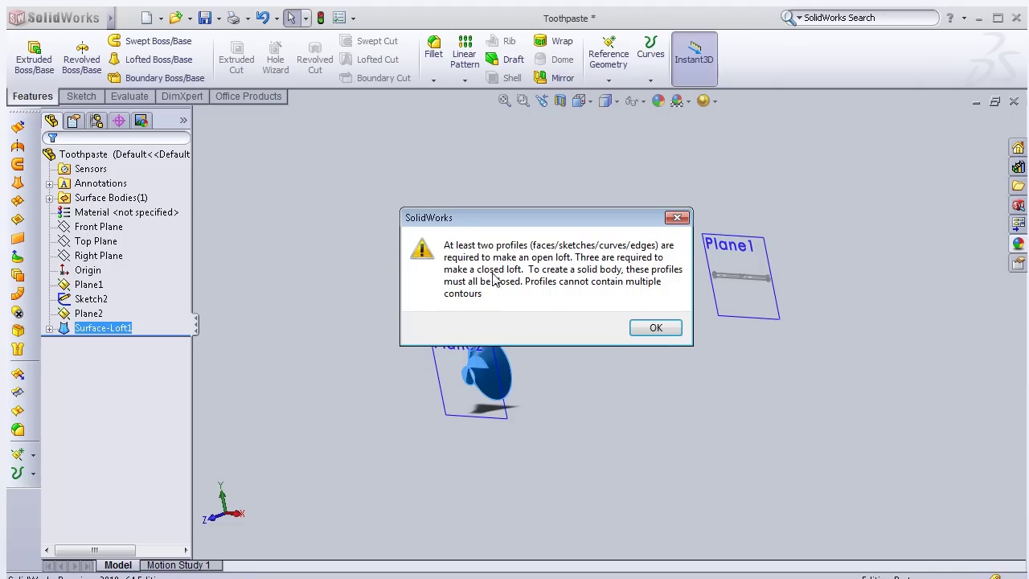
click(654, 328)
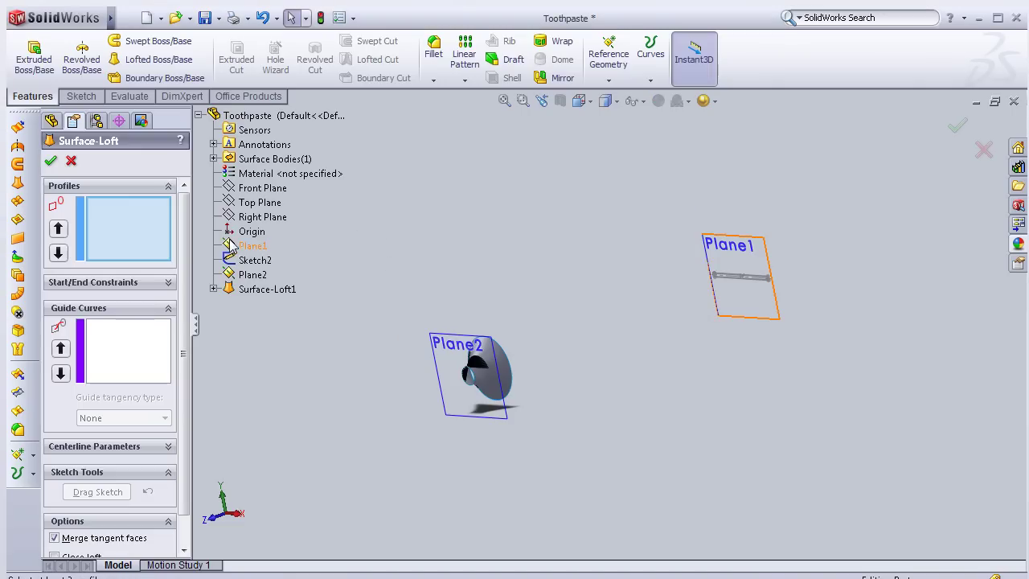
middle_drag(289, 240, 360, 259)
middle_drag(365, 284, 362, 292)
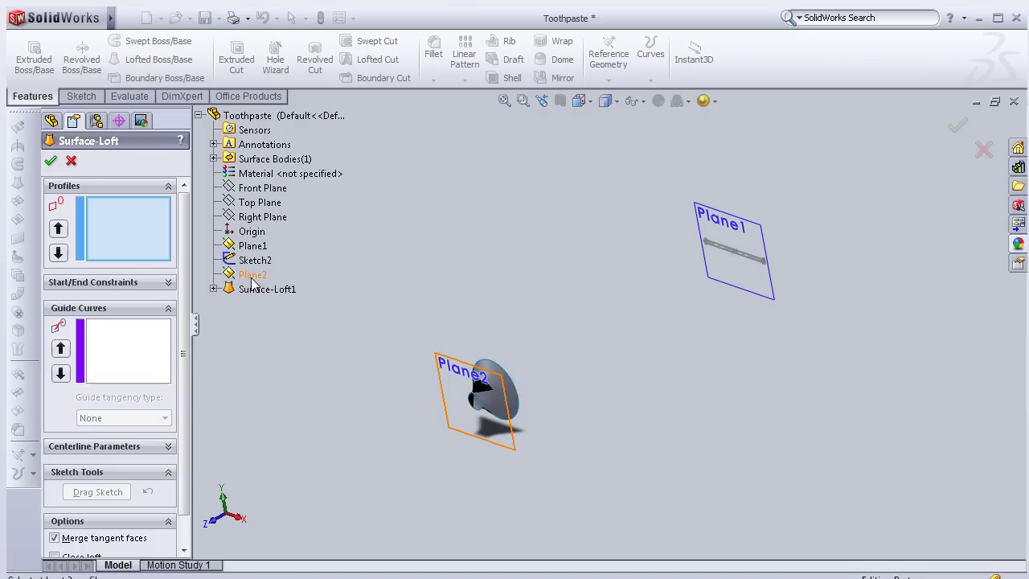
click(252, 262)
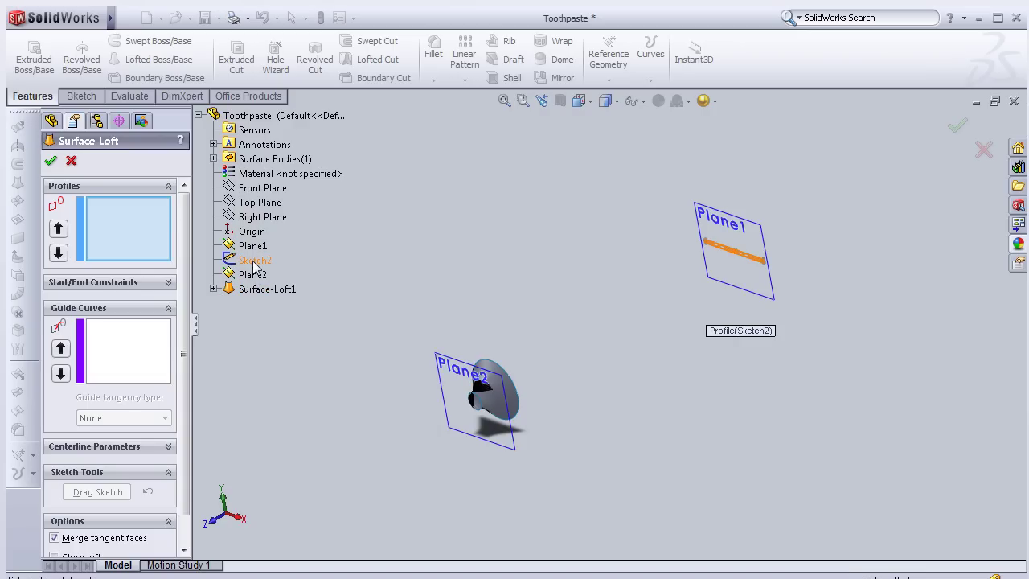
middle_drag(576, 304, 495, 376)
click(480, 398)
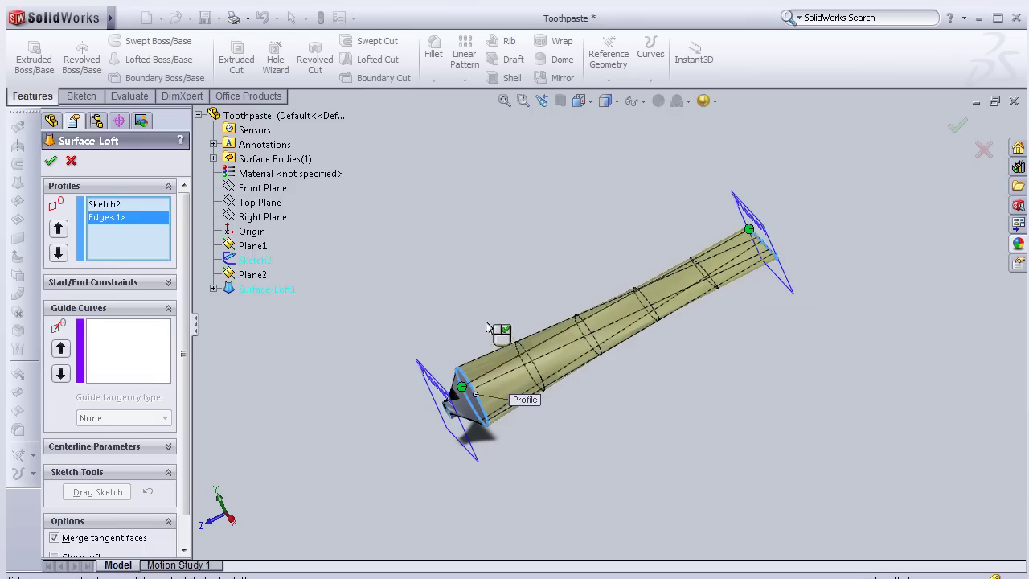
mouse_move(466, 296)
middle_down()
mouse_move(466, 266)
mouse_move(444, 220)
middle_up()
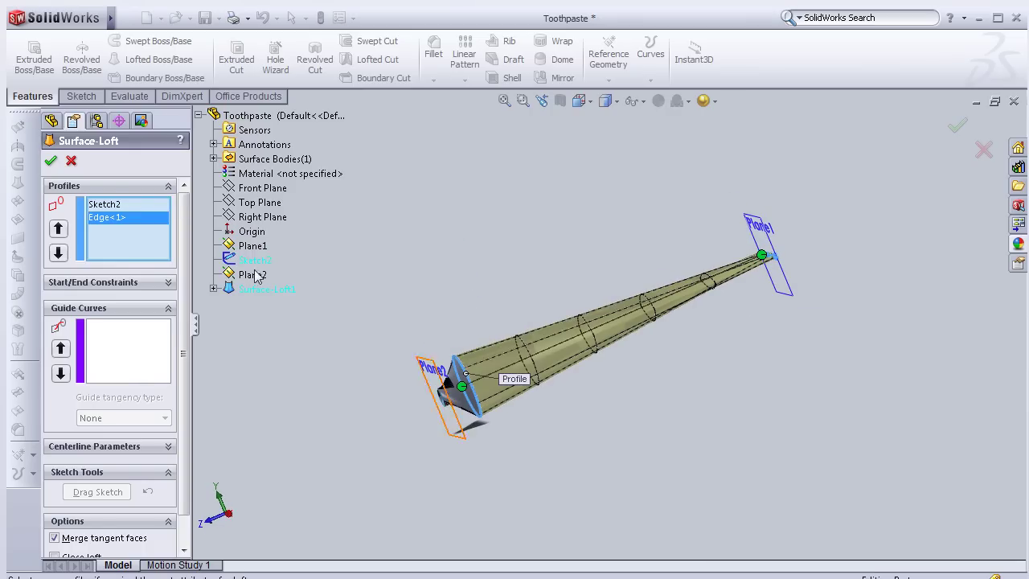
click(53, 159)
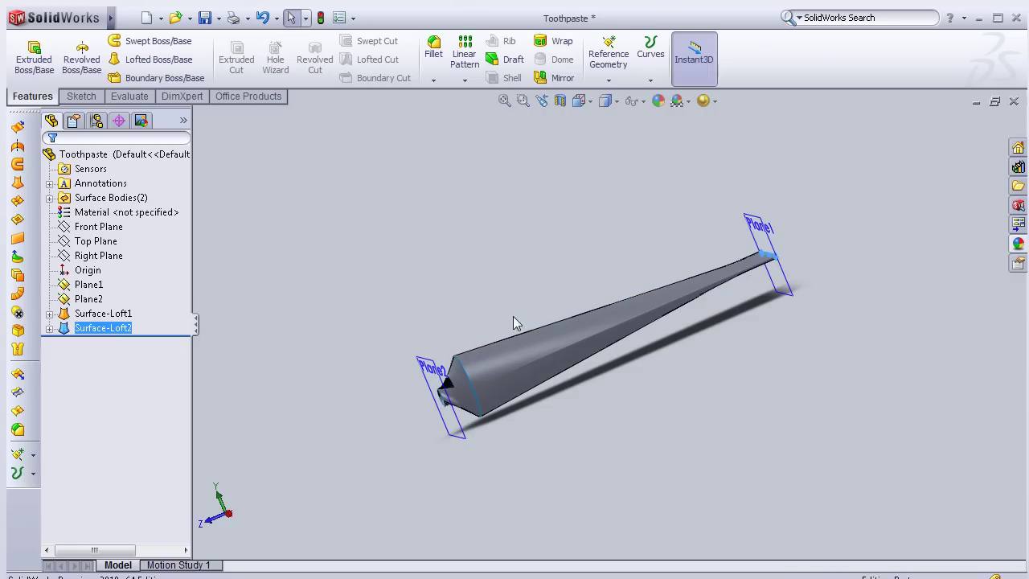
middle_drag(518, 323, 510, 305)
- Start Sketch4 on Plane2, view it normal-to, and draw an origin-centred R5.00 circle snapped to the hole edge
click(84, 285)
click(78, 272)
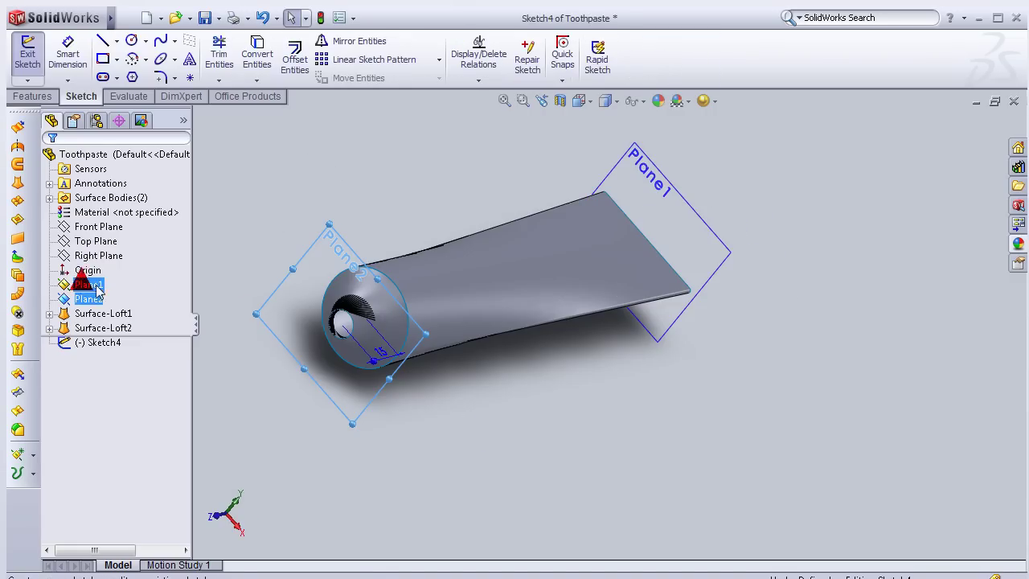
key(space)
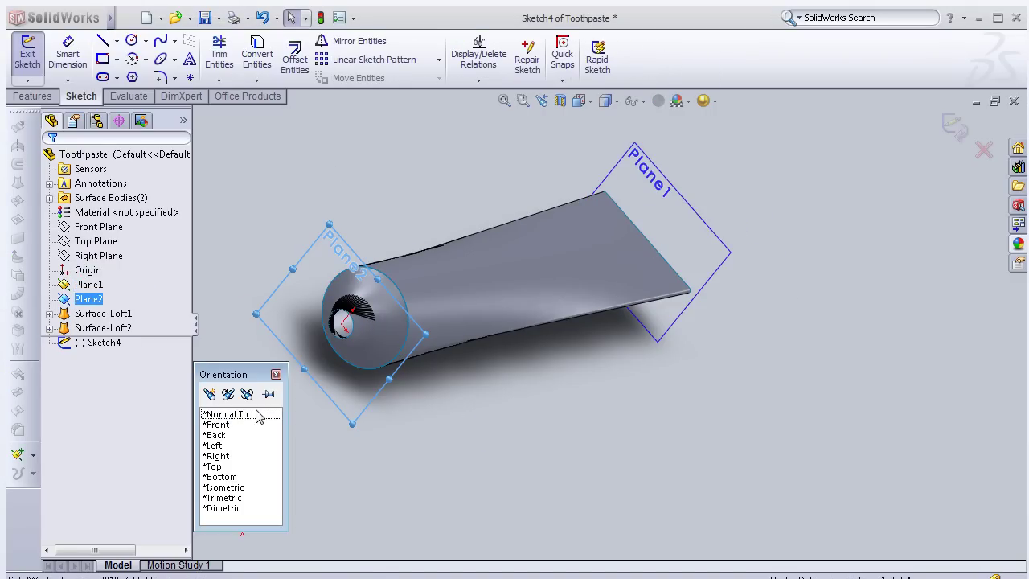
click(258, 415)
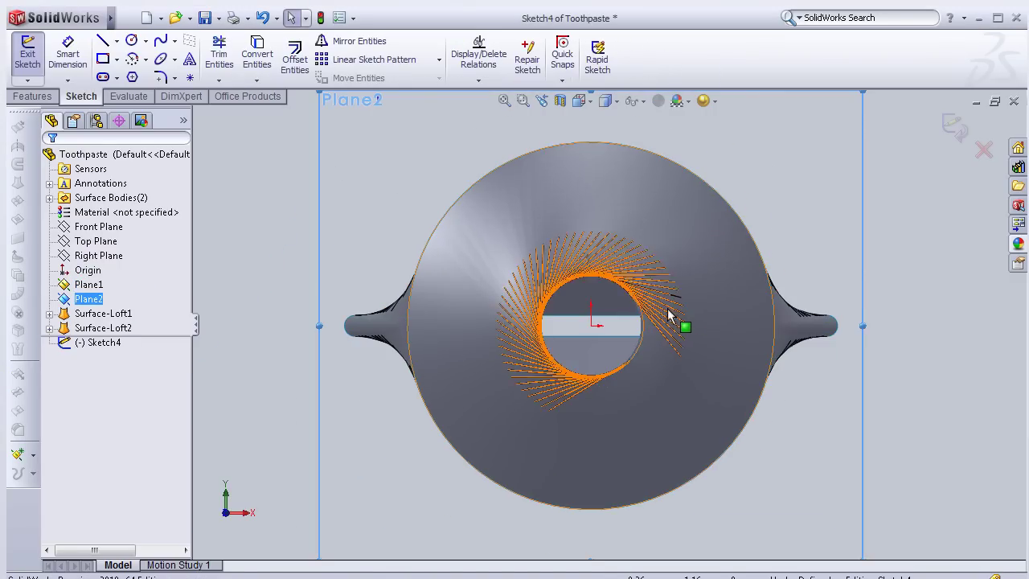
scroll(666, 310, down, 2)
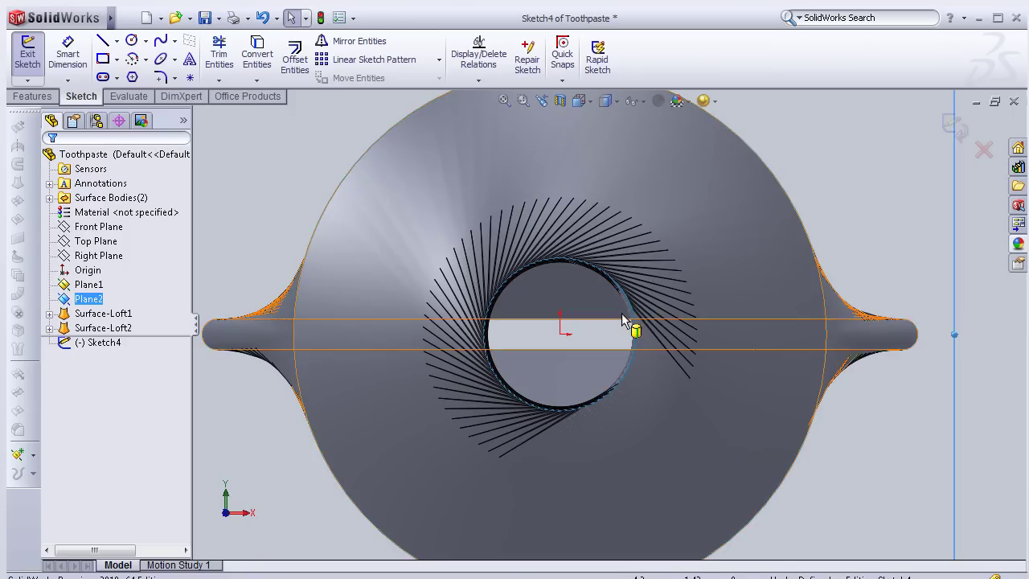
scroll(563, 302, down, 1)
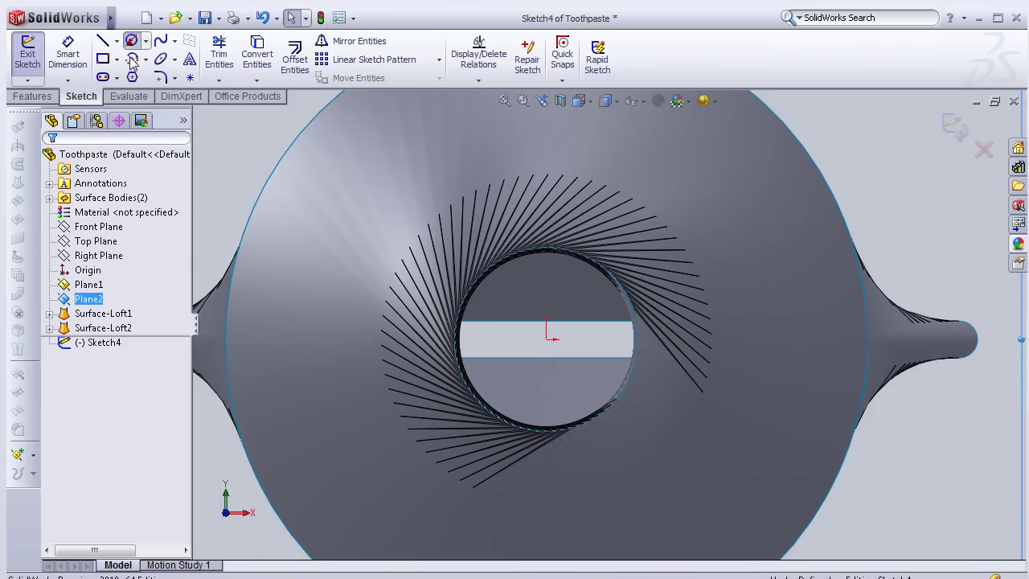
click(546, 339)
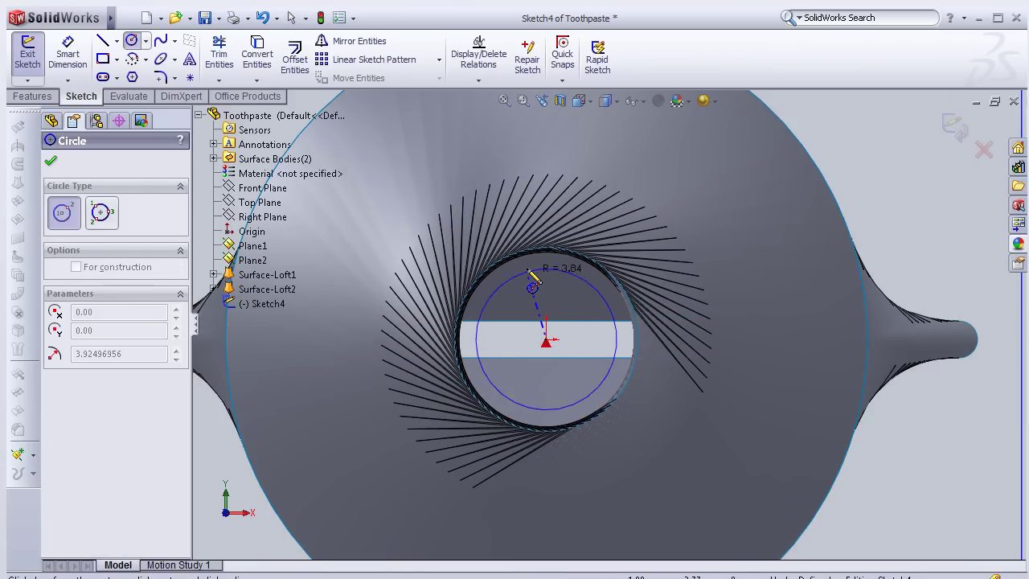
click(540, 248)
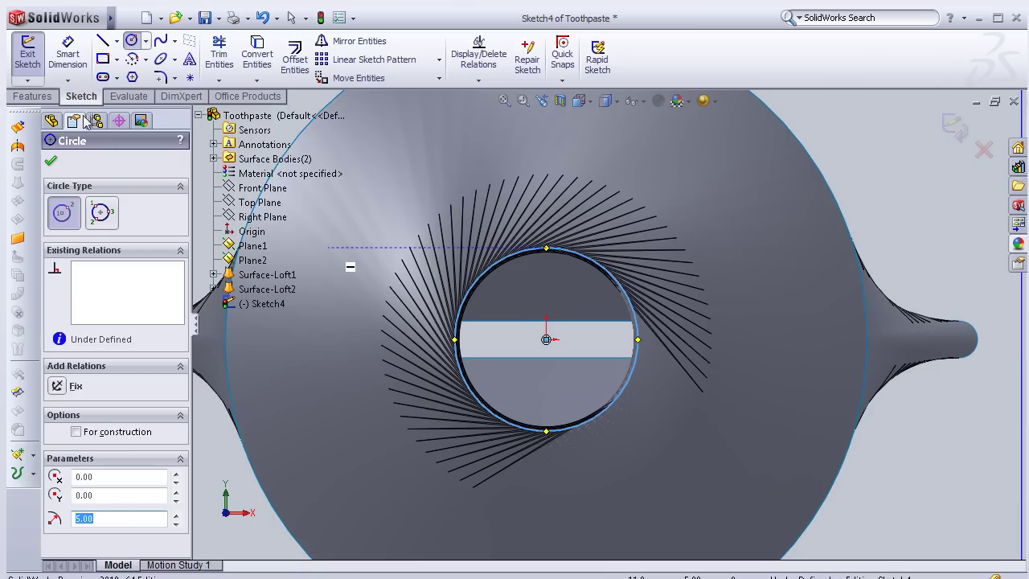
click(30, 97)
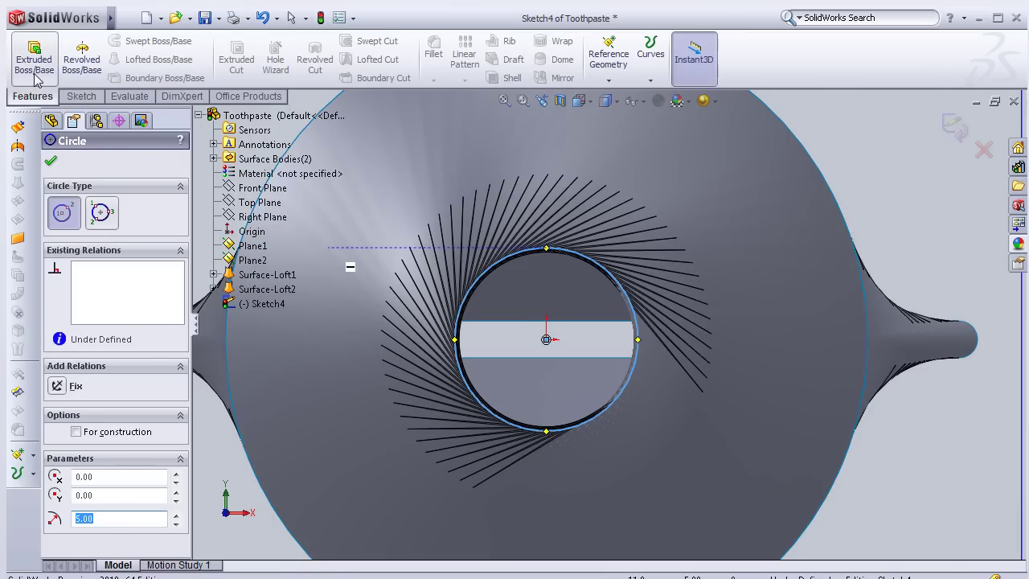
- Extrude the circle as a 1.25 mm thin feature, 10 mm outward and Up To Body Surface-Loft1
click(34, 76)
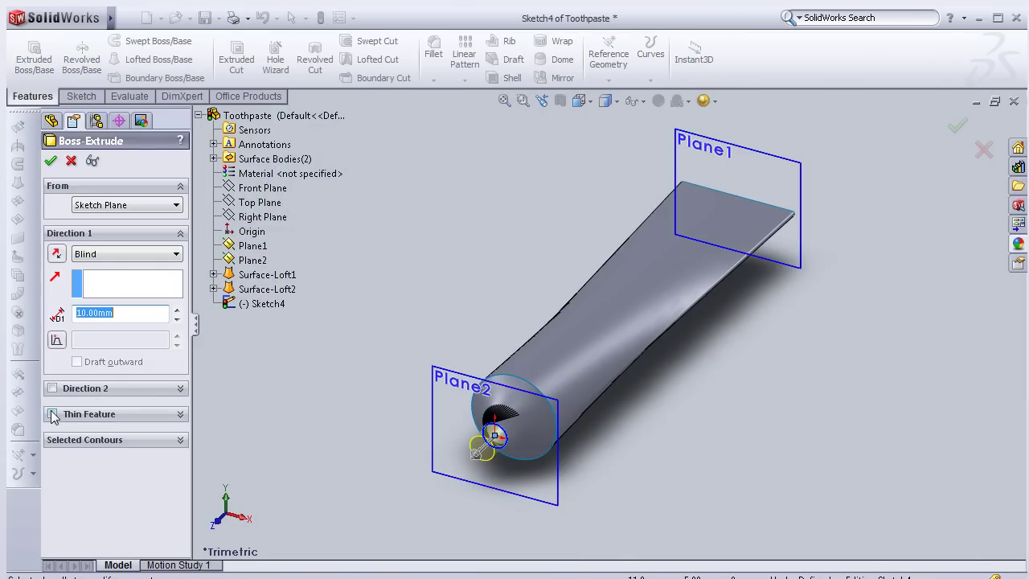
click(53, 414)
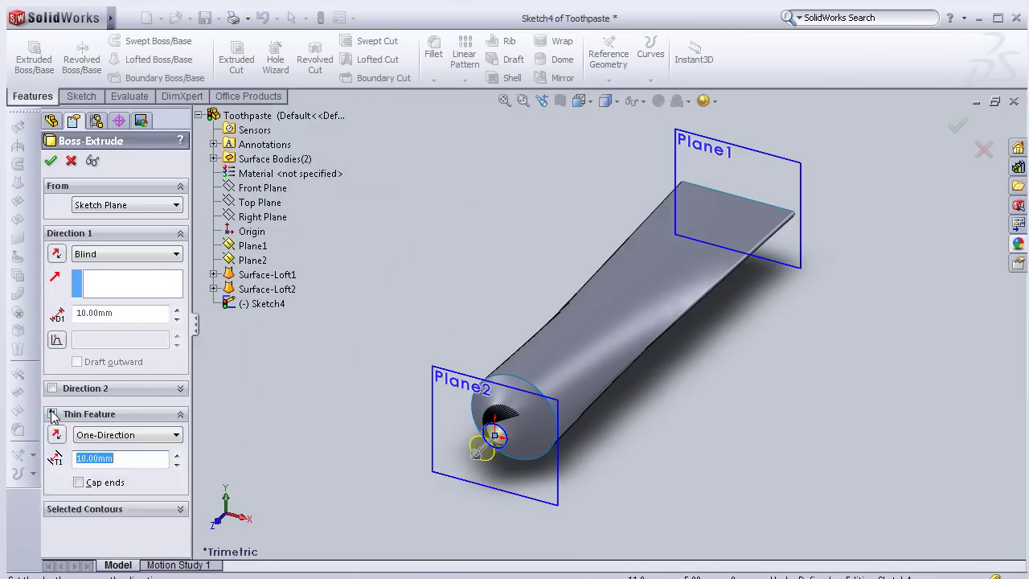
click(52, 388)
click(120, 408)
click(125, 468)
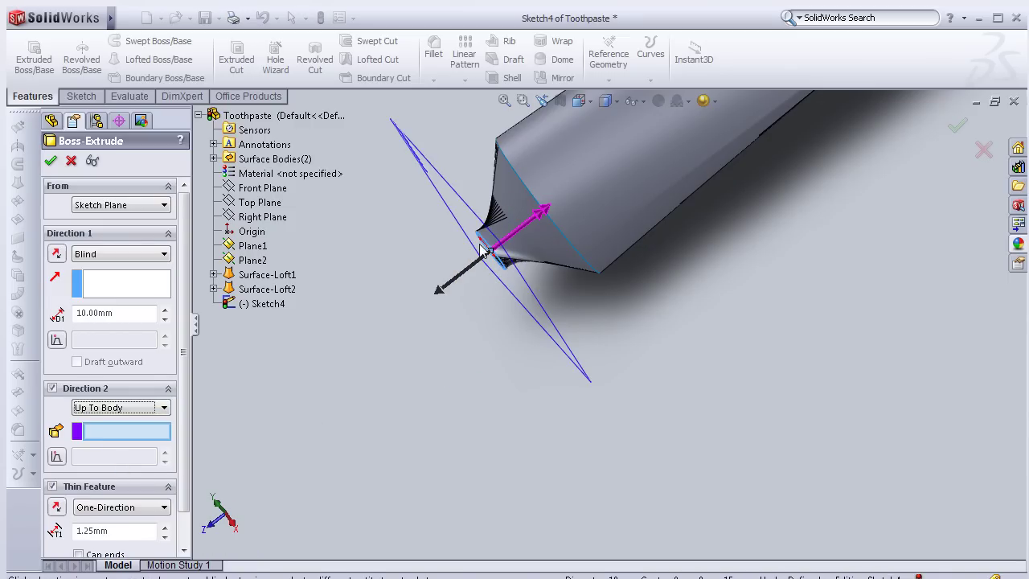
click(531, 225)
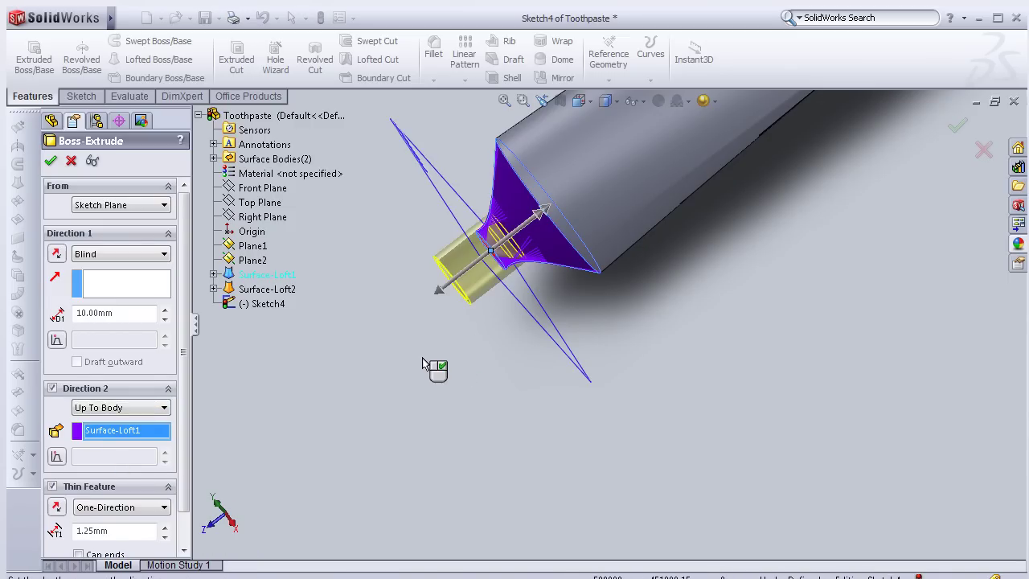
mouse_move(426, 365)
middle_down()
mouse_move(493, 340)
mouse_move(489, 356)
middle_up()
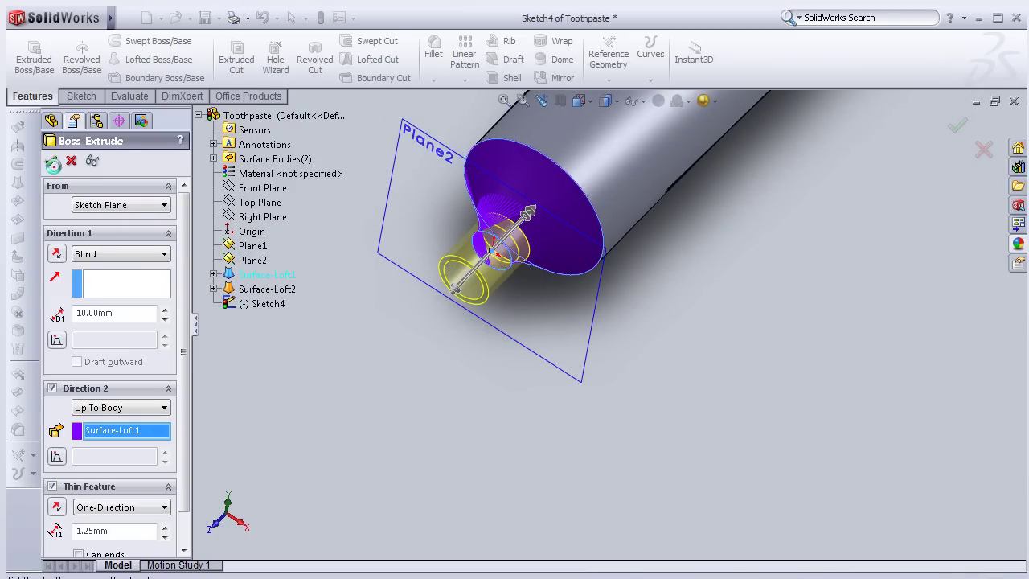
click(53, 165)
middle_drag(517, 450, 415, 459)
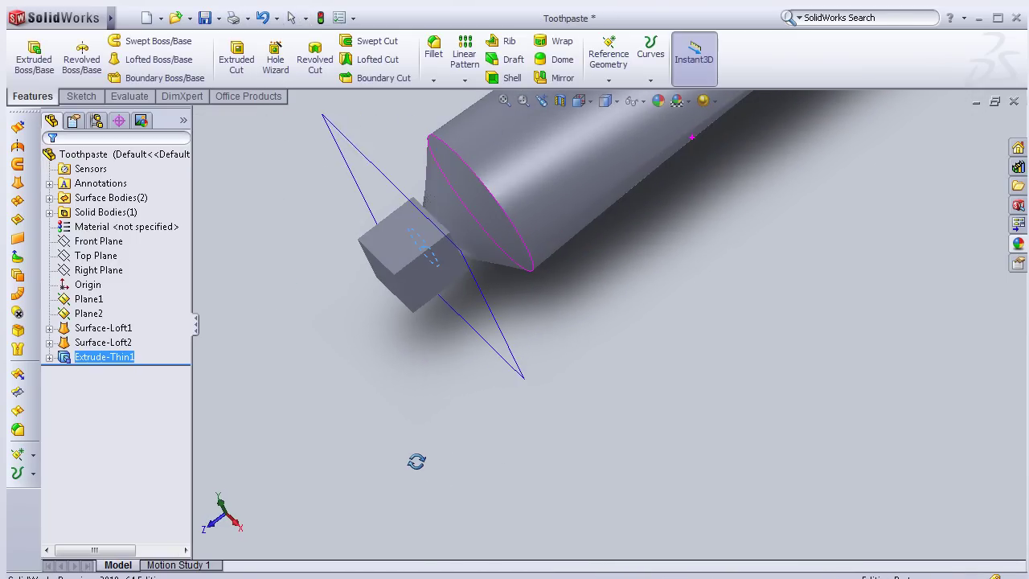
click(76, 357)
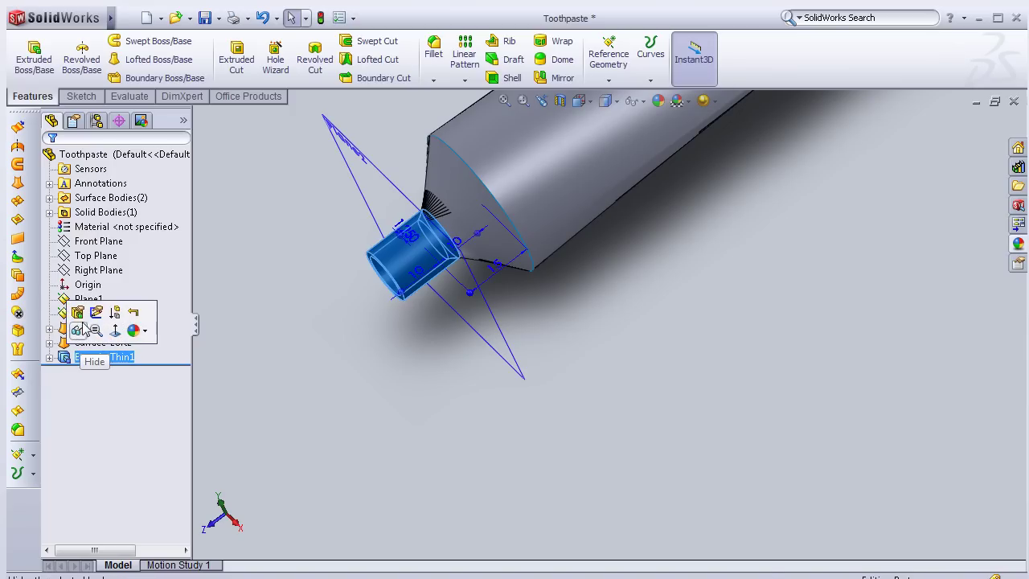
- Edit Extrude-Thin1 to a 1 mm wall thickness and 8 mm Direction 1 depth
click(96, 311)
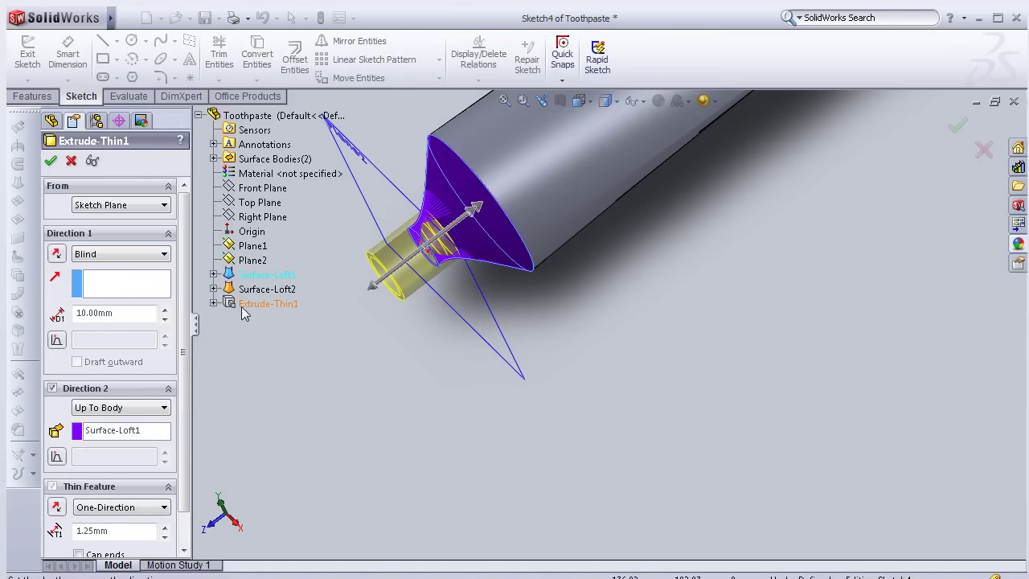
middle_drag(341, 404, 369, 388)
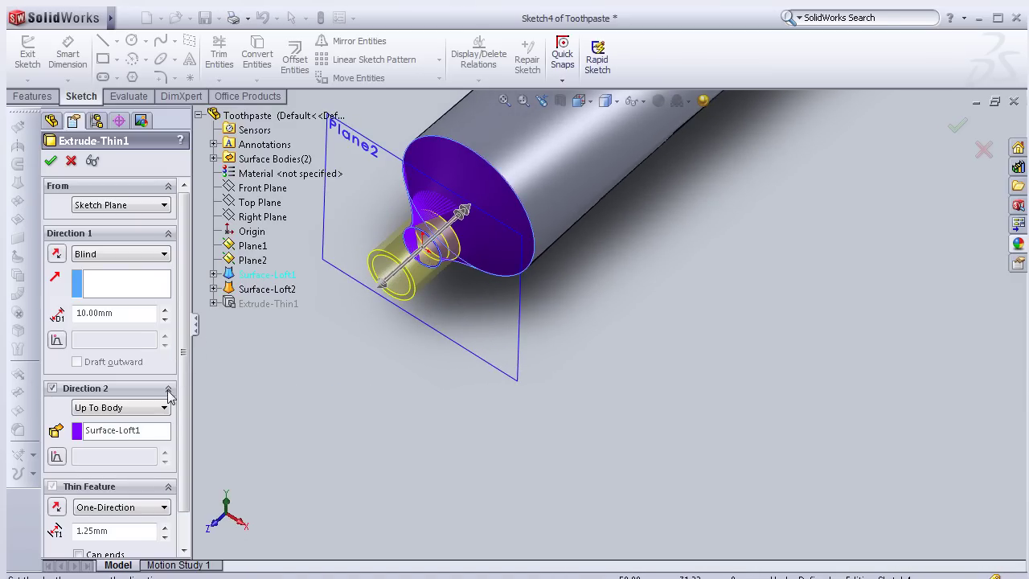
double_click(132, 528)
text(1)
double_click(84, 314)
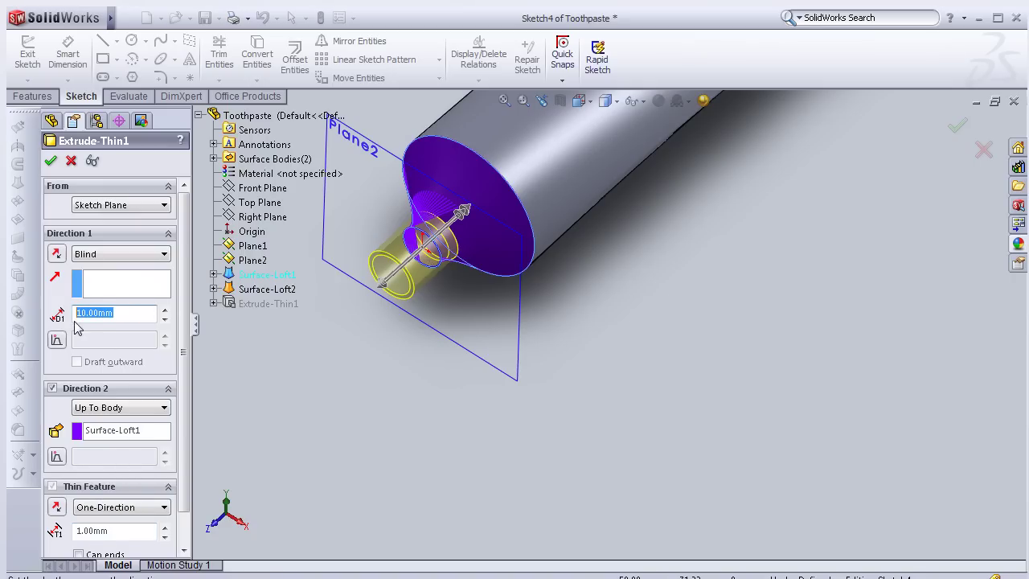
text(8)
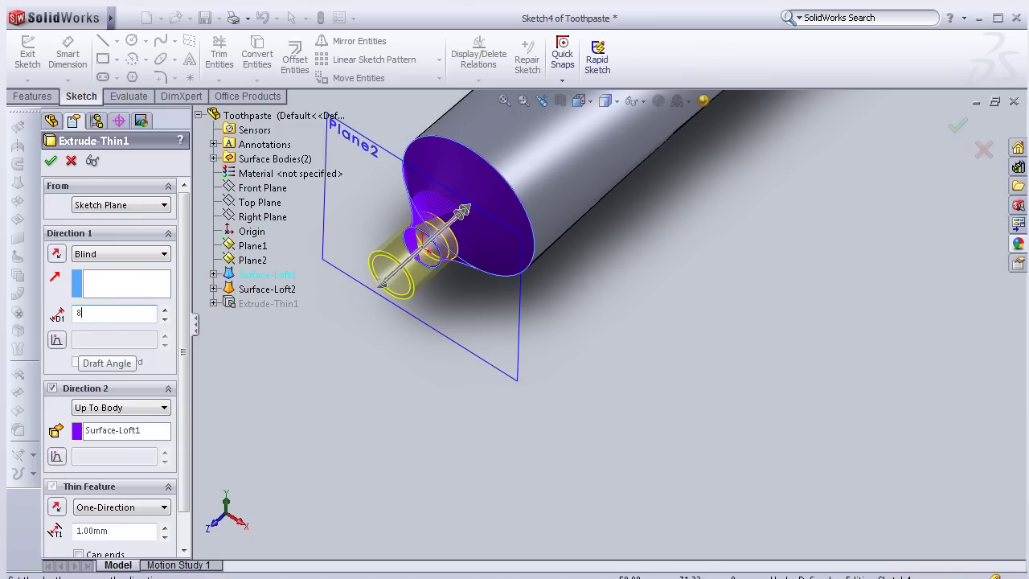
key(Return)
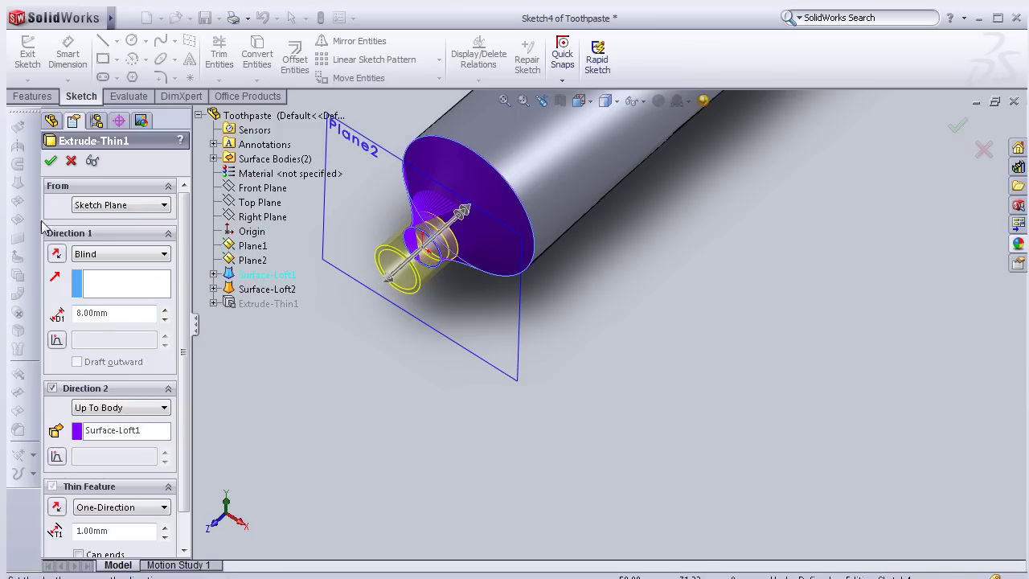
click(221, 19)
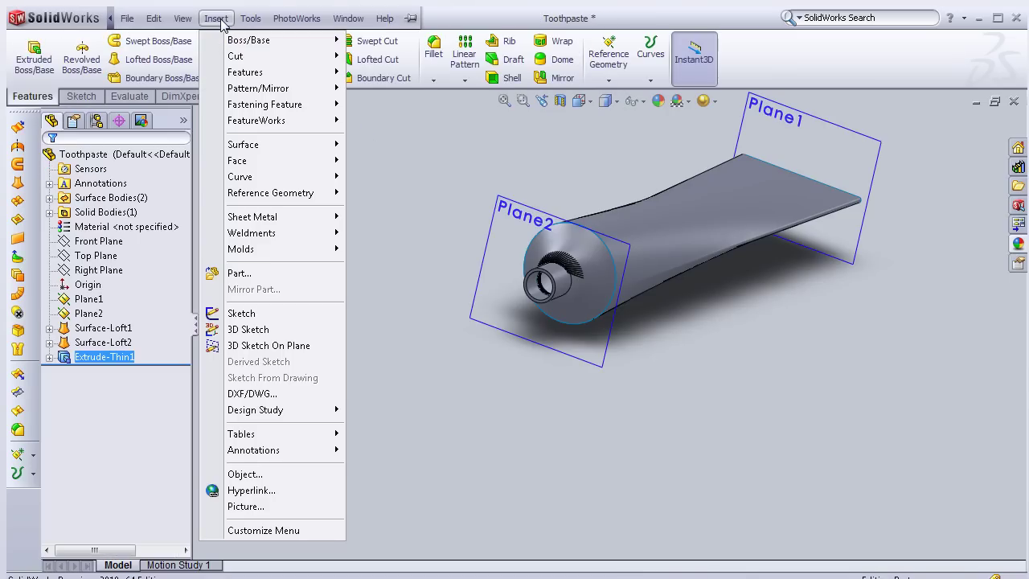
mouse_move(248, 40)
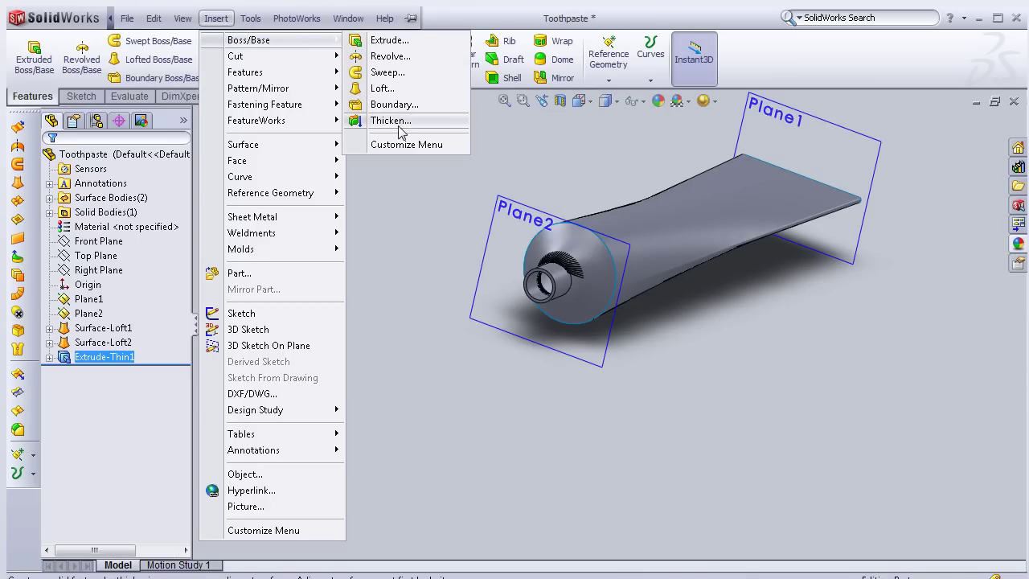
- Thicken Surface-Loft1 into a 0.5 mm solid wall as Thicken1
click(390, 120)
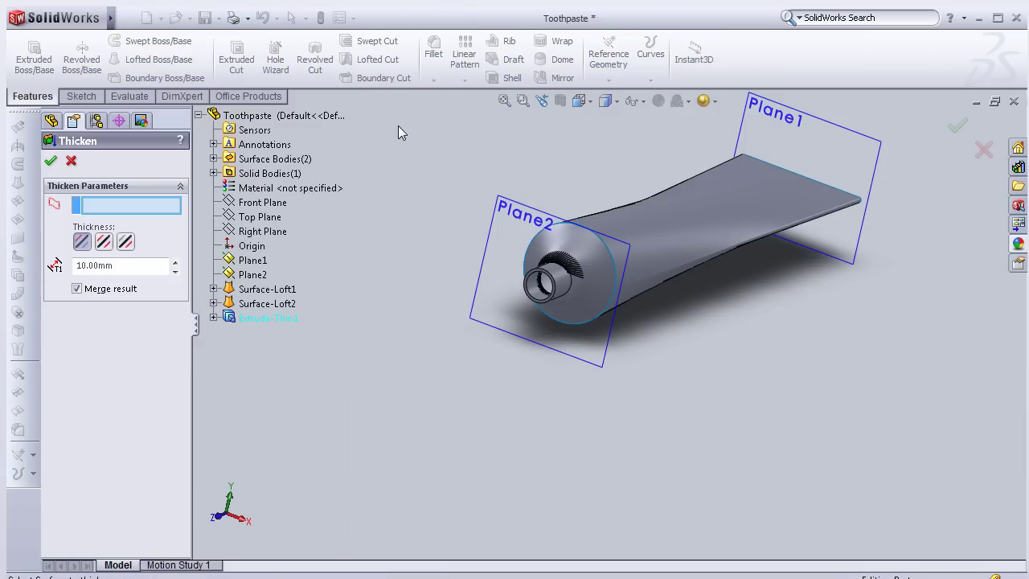
click(290, 298)
drag(154, 267, 86, 273)
text(0.5)
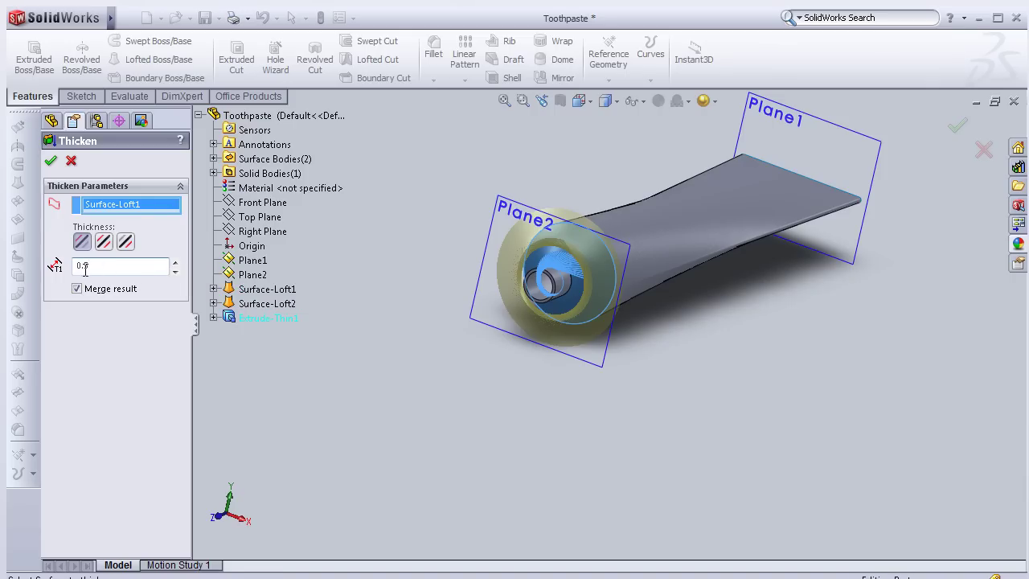
click(62, 245)
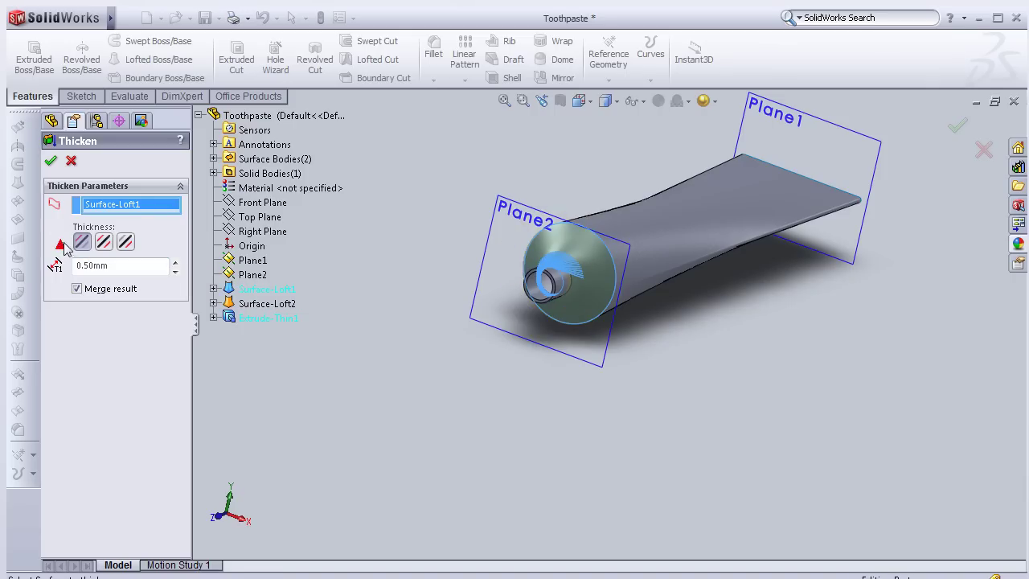
click(51, 160)
middle_drag(664, 377, 632, 402)
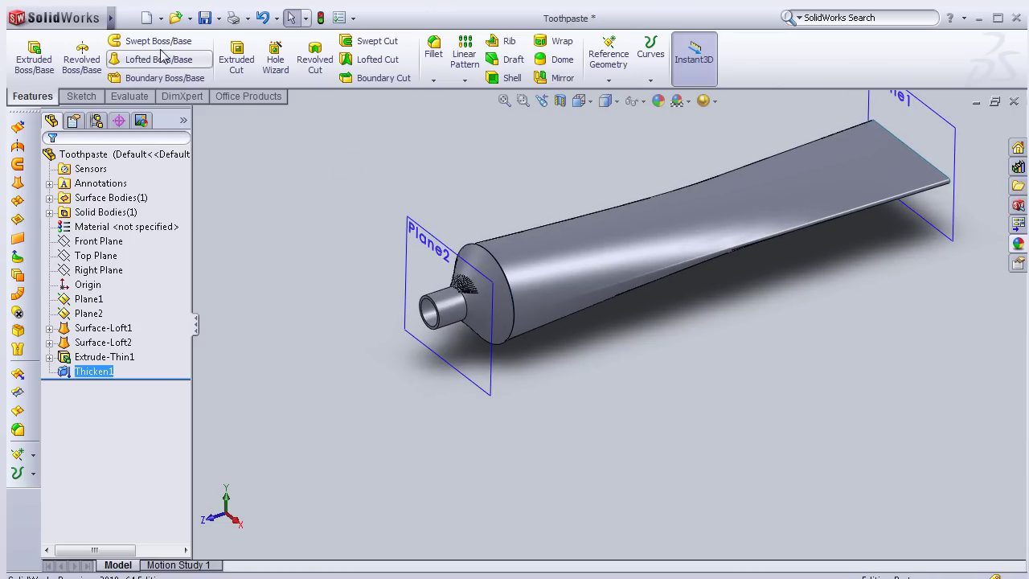
- Start a second Thicken from the Insert menu on Surface-Loft2
click(214, 20)
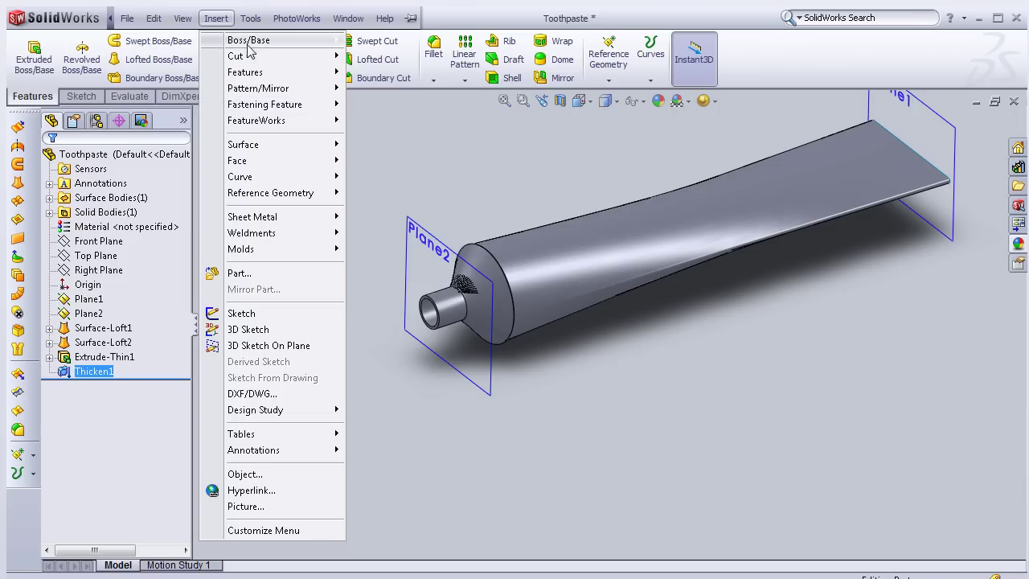
click(399, 121)
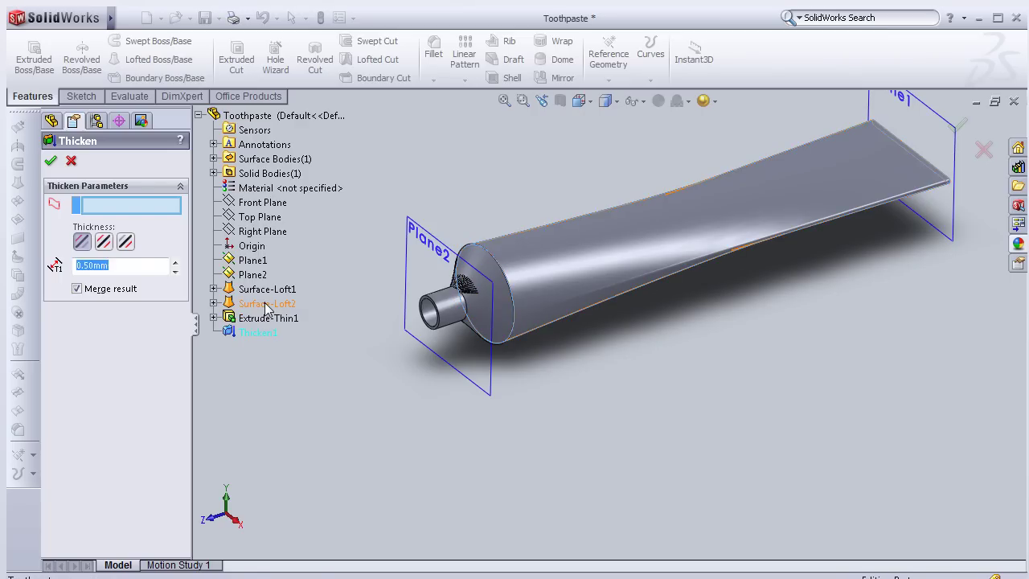
click(267, 305)
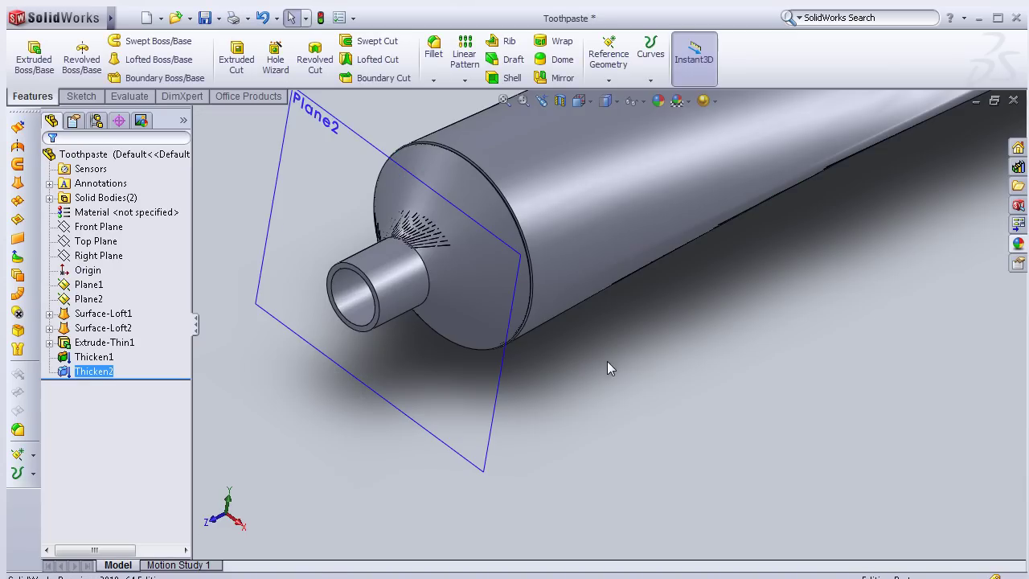
- Edit Thicken2 to use Thicken Both Sides, keeping the 0.50 mm thickness on Surface-Loft2
scroll(607, 361, down, 2)
scroll(574, 353, down, 3)
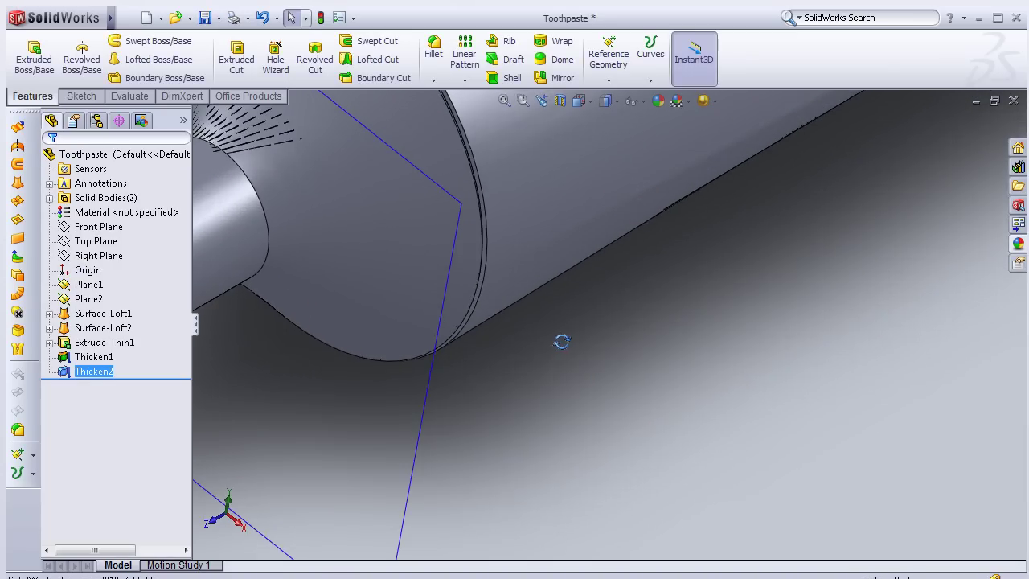
scroll(552, 339, down, 2)
scroll(563, 341, down, 2)
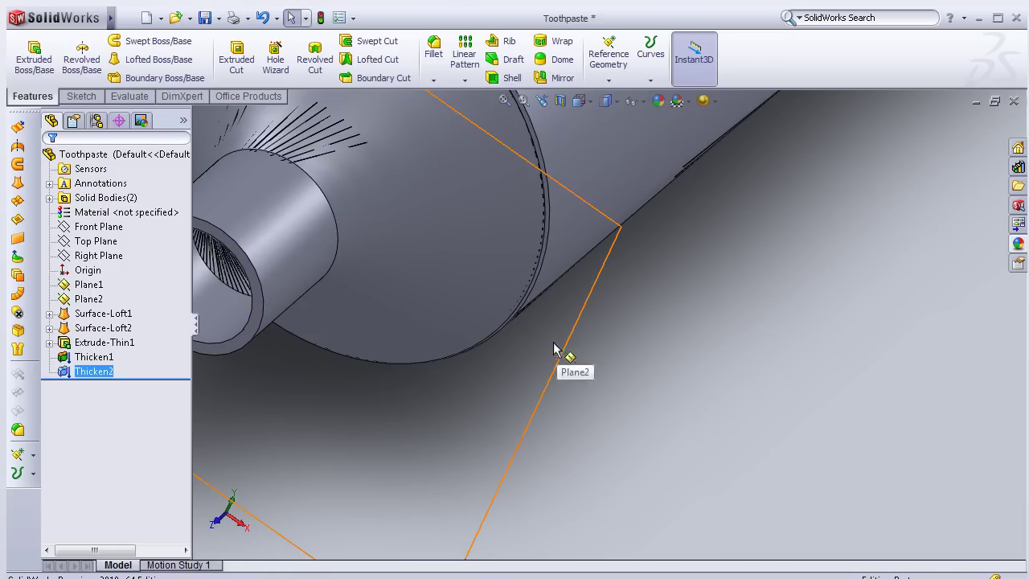
click(66, 374)
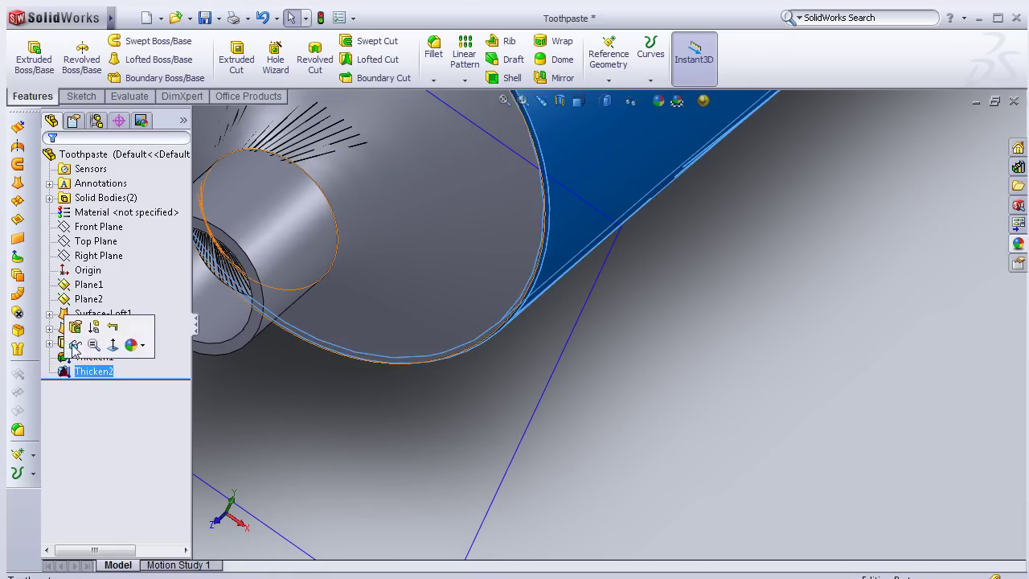
click(75, 326)
click(125, 242)
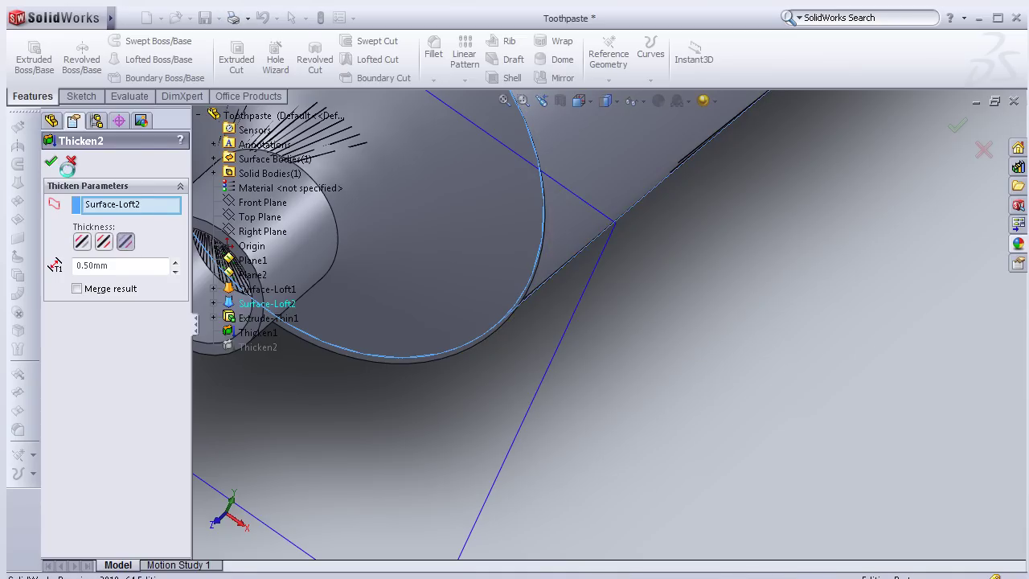
scroll(488, 325, up, 2)
scroll(552, 361, up, 1)
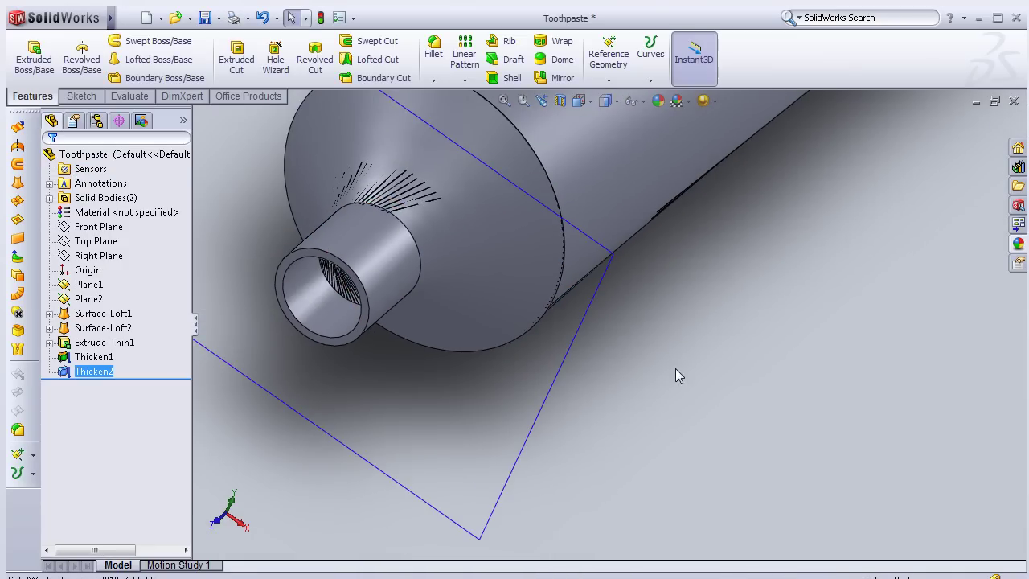
scroll(674, 375, up, 1)
scroll(638, 358, down, 1)
scroll(637, 362, up, 2)
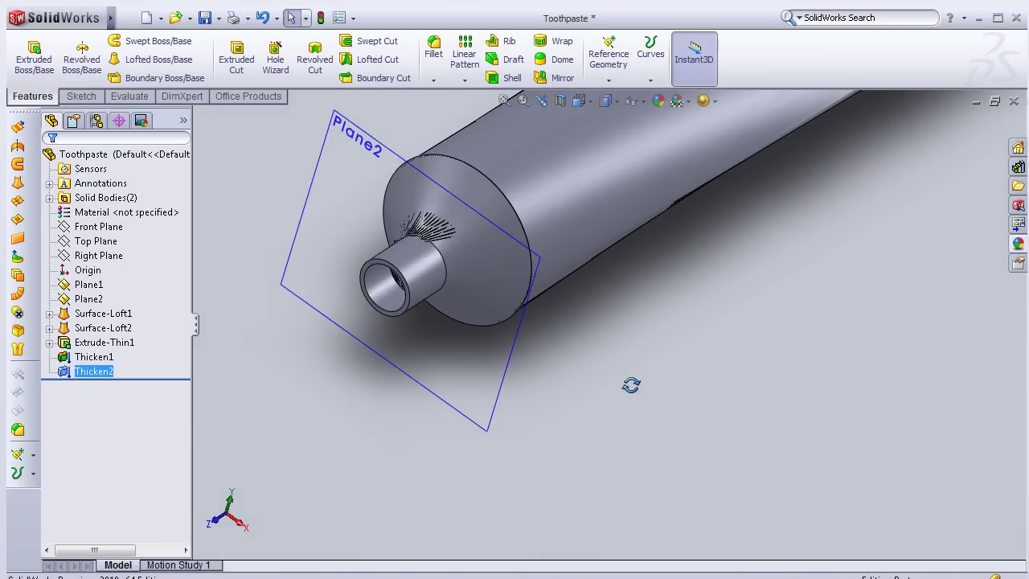
middle_drag(631, 386, 691, 396)
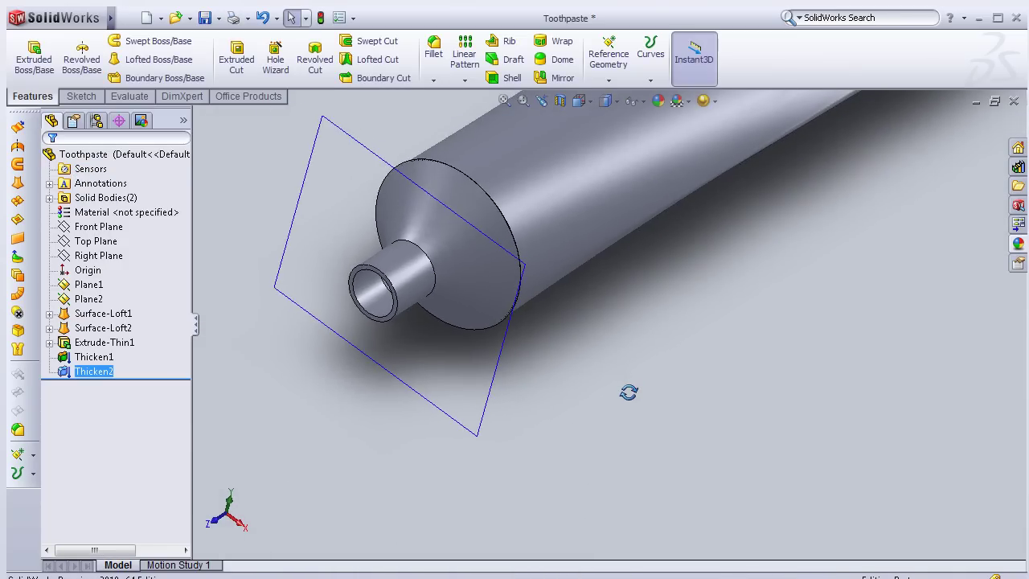
- Sketch a radius 6 circle centred on the origin on Plane2
click(88, 299)
click(100, 278)
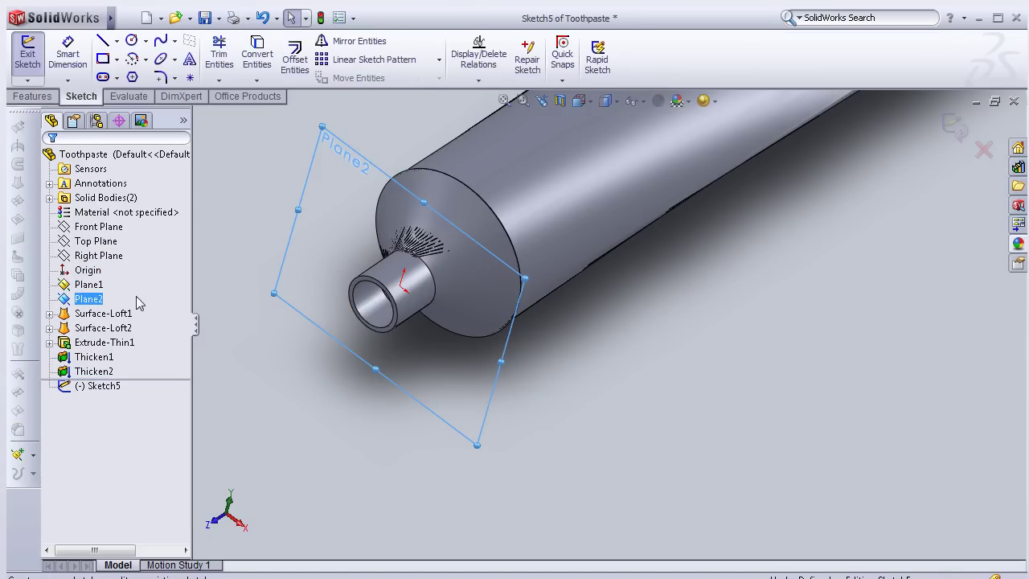
key(space)
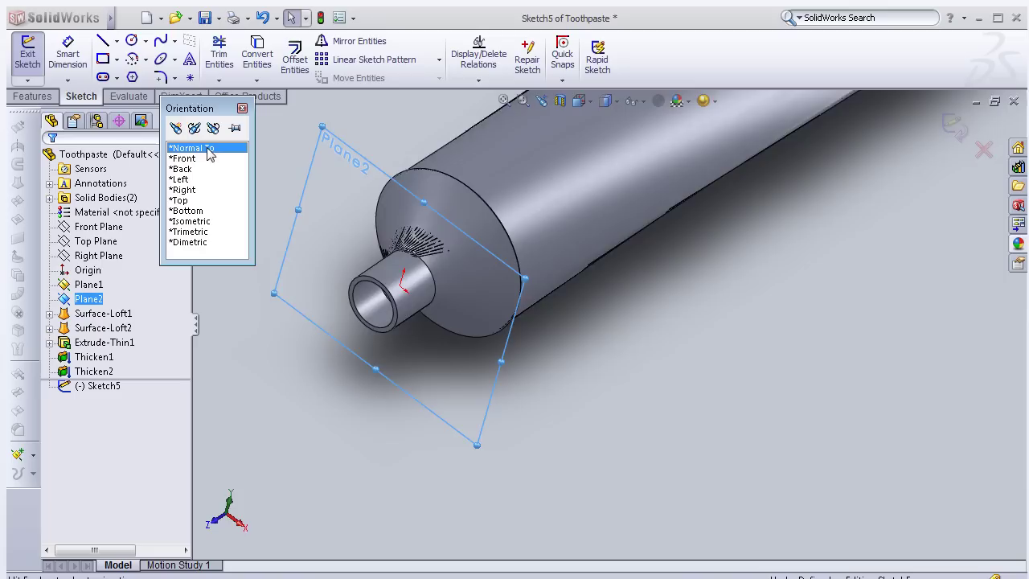
click(207, 150)
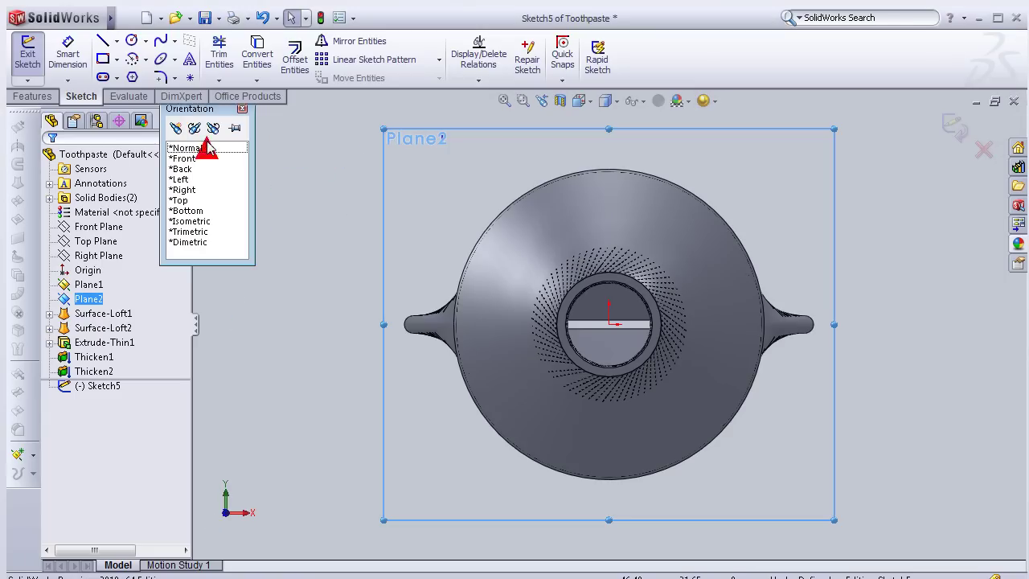
click(134, 41)
click(609, 324)
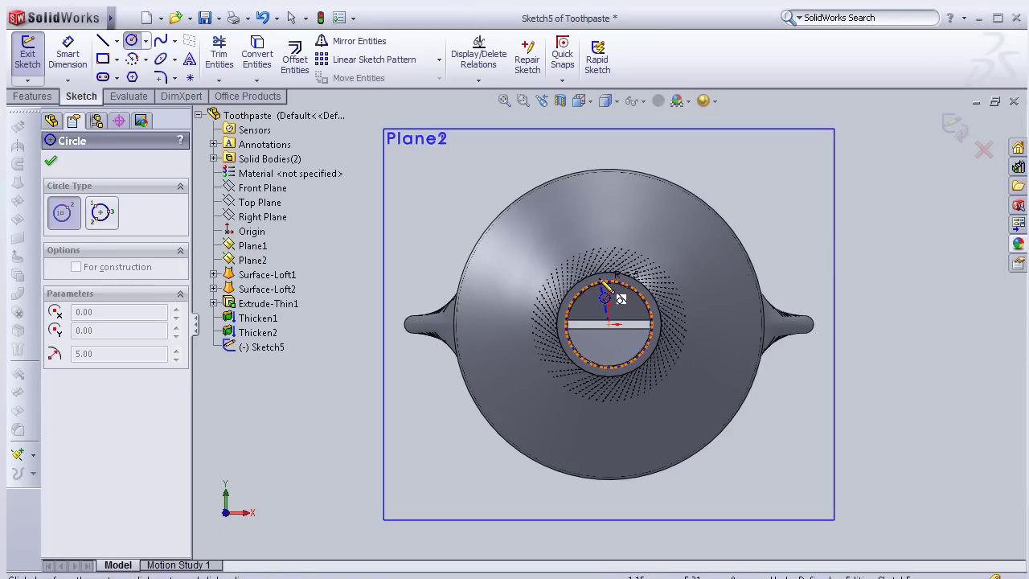
click(608, 273)
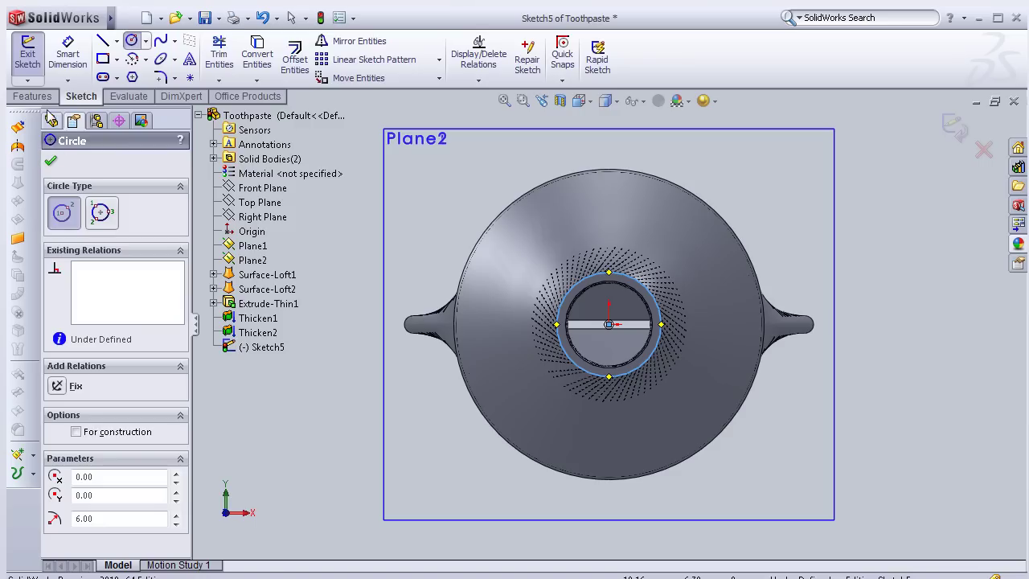
click(53, 163)
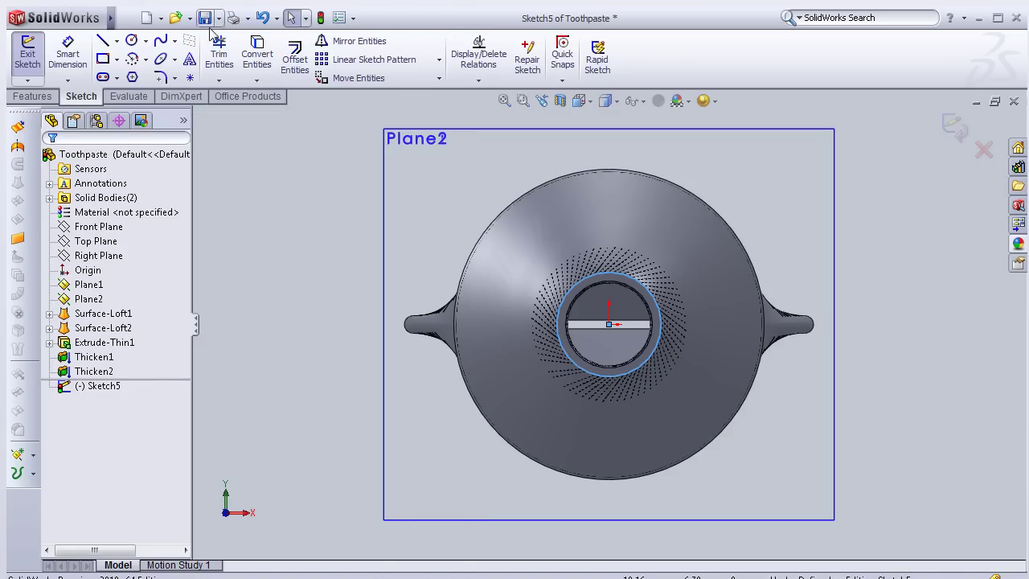
- Create a clockwise helix from the circle with 2 mm pitch and 4 revolutions
click(249, 18)
mouse_move(216, 18)
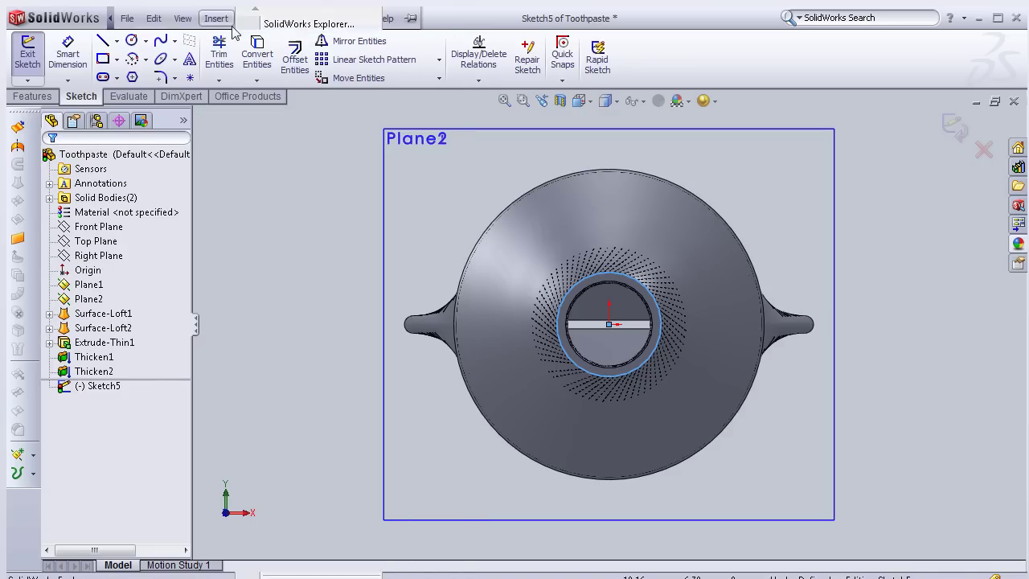
mouse_move(274, 177)
click(393, 265)
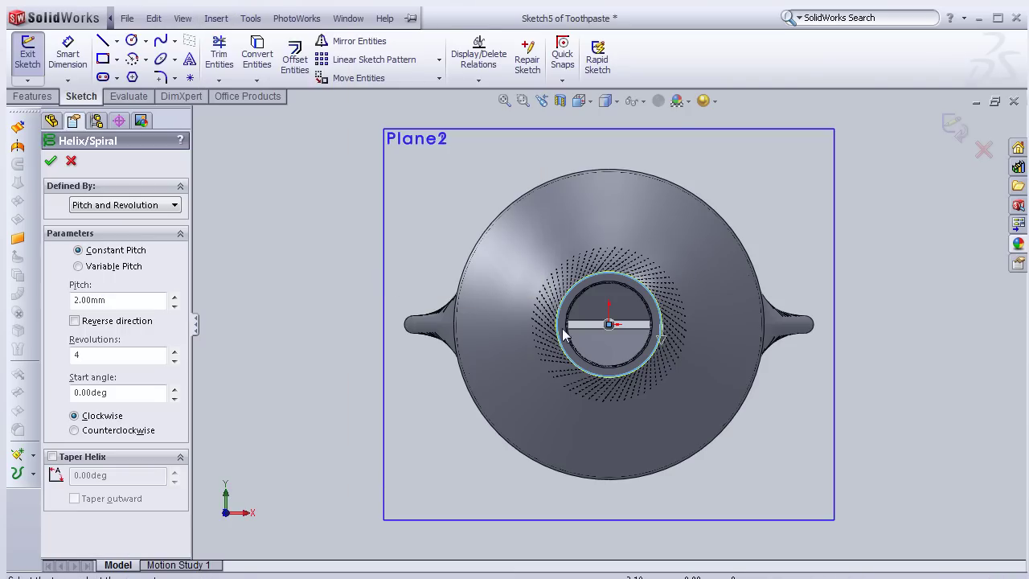
middle_drag(862, 402, 817, 415)
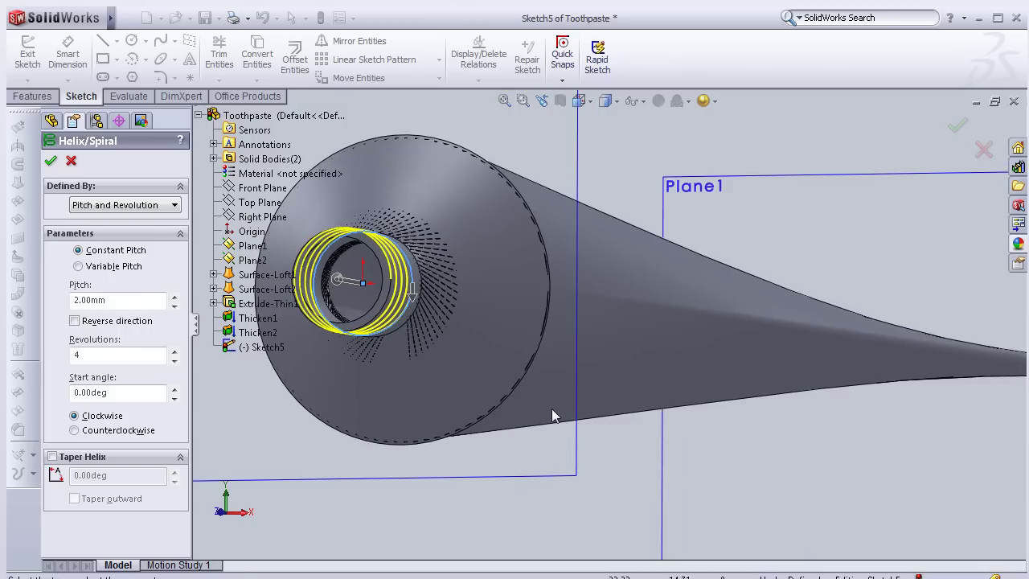
middle_drag(522, 416, 490, 416)
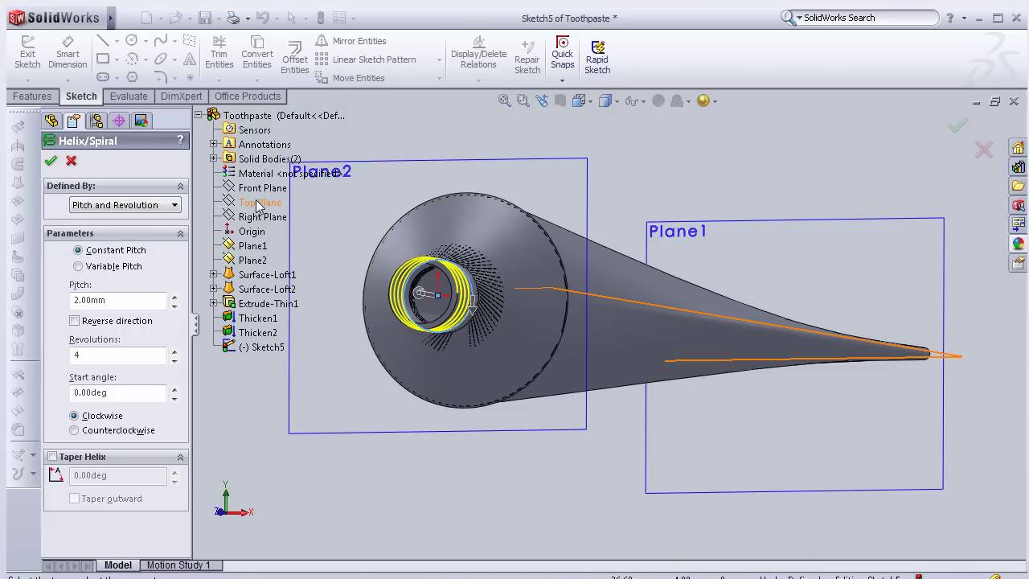
middle_drag(415, 515, 433, 515)
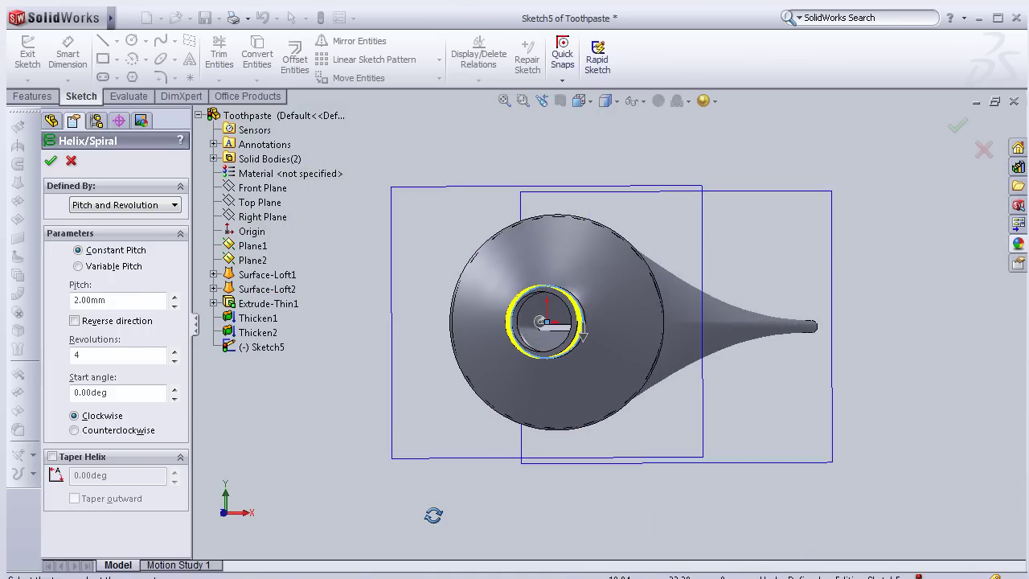
click(50, 160)
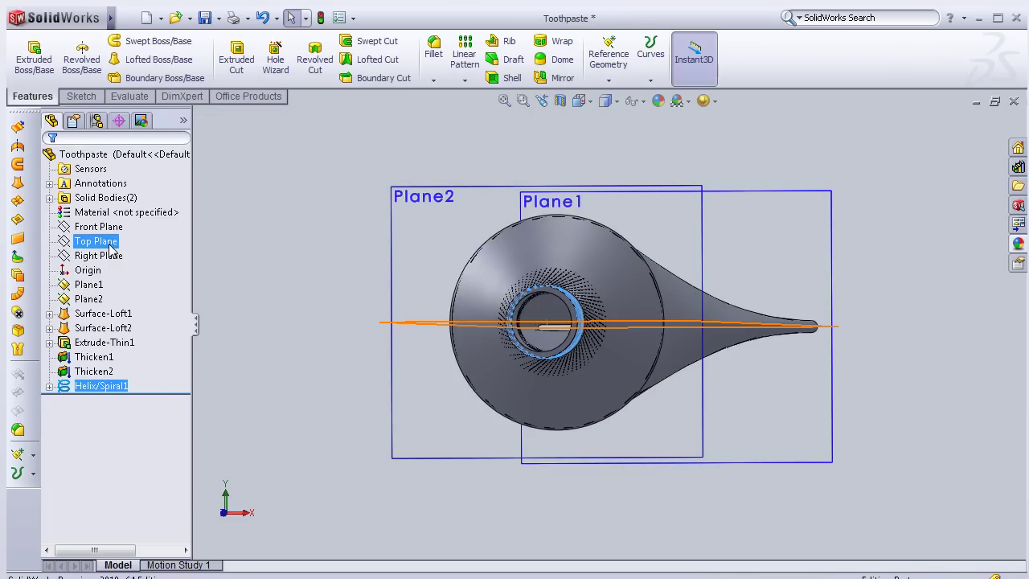
- Open a new sketch on Top Plane, viewed normal-to and zoomed in on the helix start
click(101, 241)
click(125, 213)
click(97, 241)
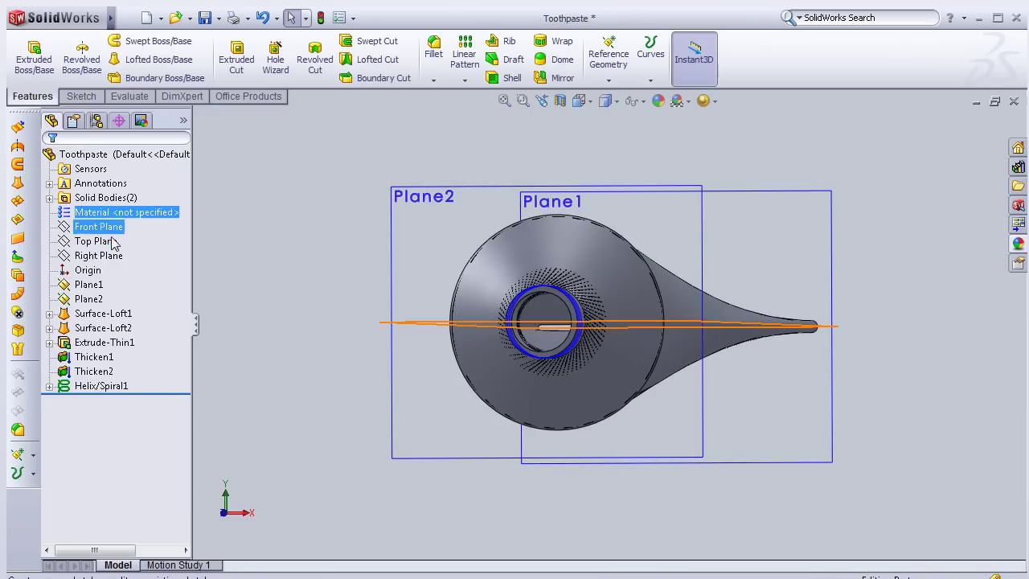
click(149, 220)
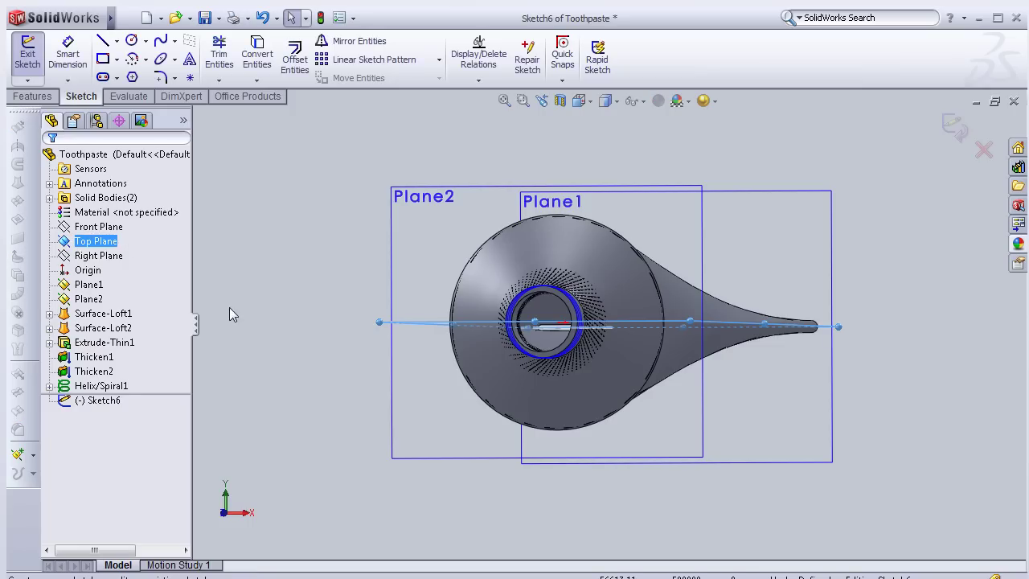
key(space)
click(259, 379)
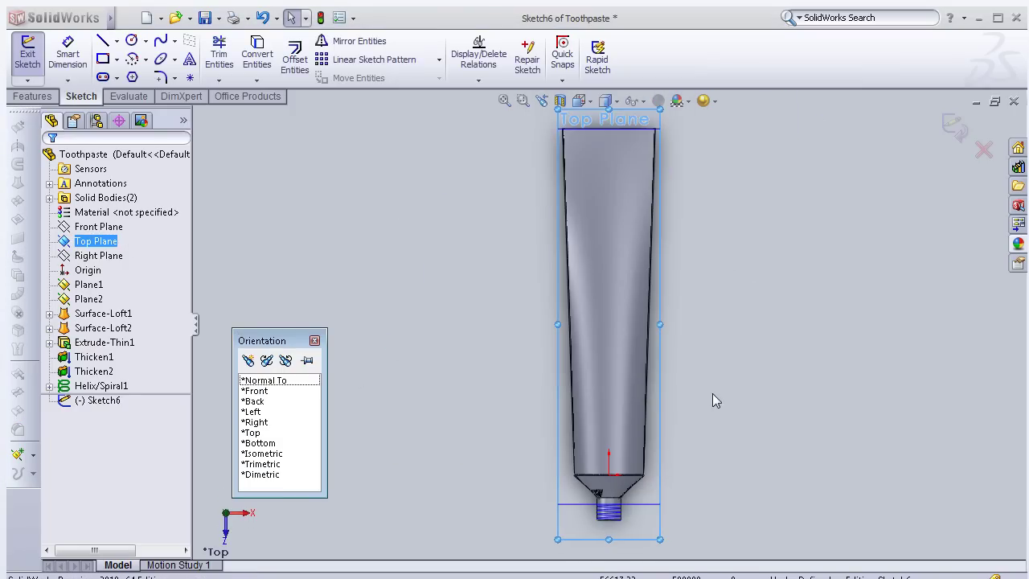
scroll(607, 502, down, 2)
scroll(610, 482, down, 2)
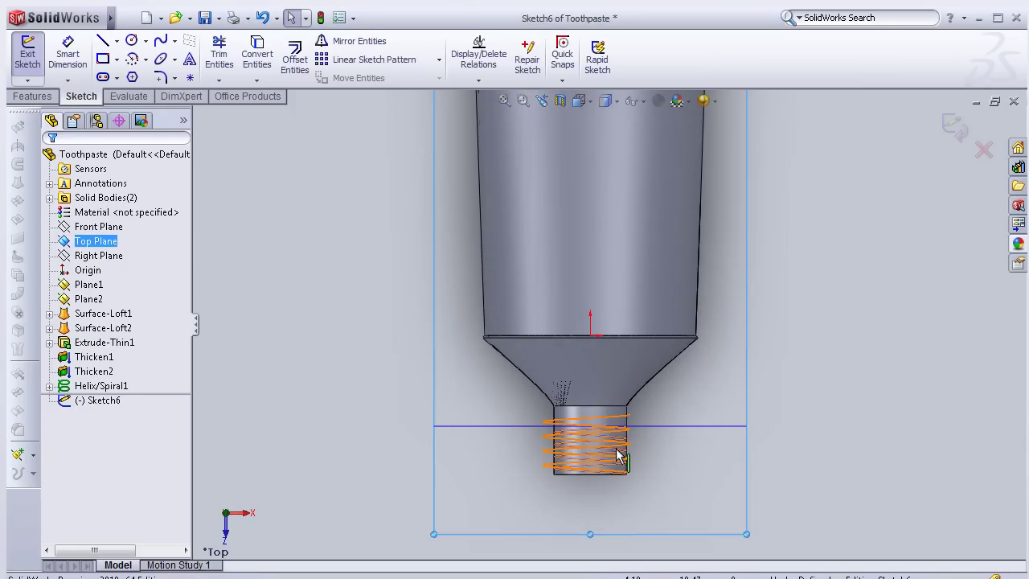
scroll(620, 450, down, 2)
scroll(620, 432, down, 3)
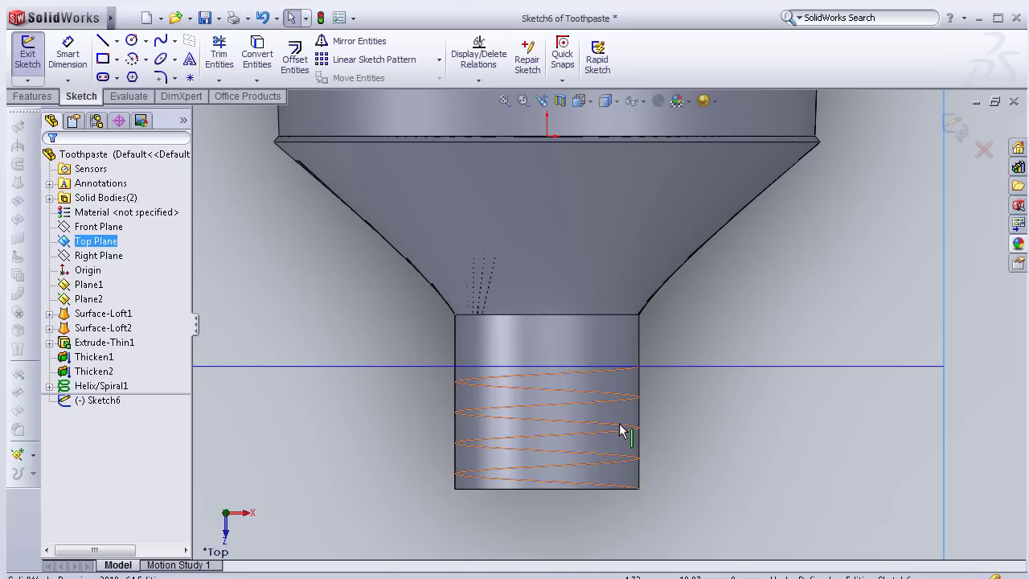
scroll(623, 426, down, 2)
scroll(317, 310, down, 3)
scroll(317, 310, down, 1)
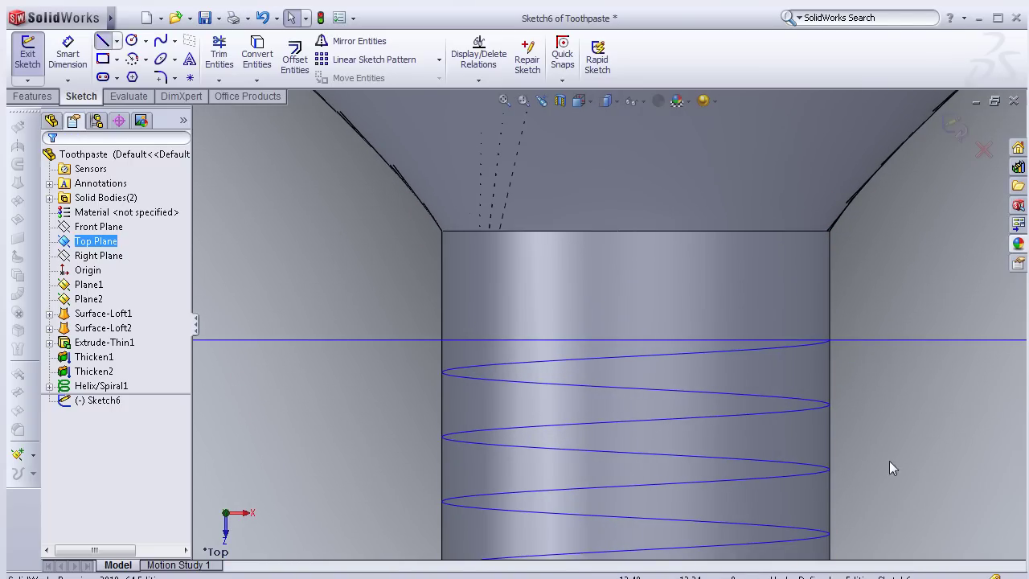
scroll(831, 340, down, 1)
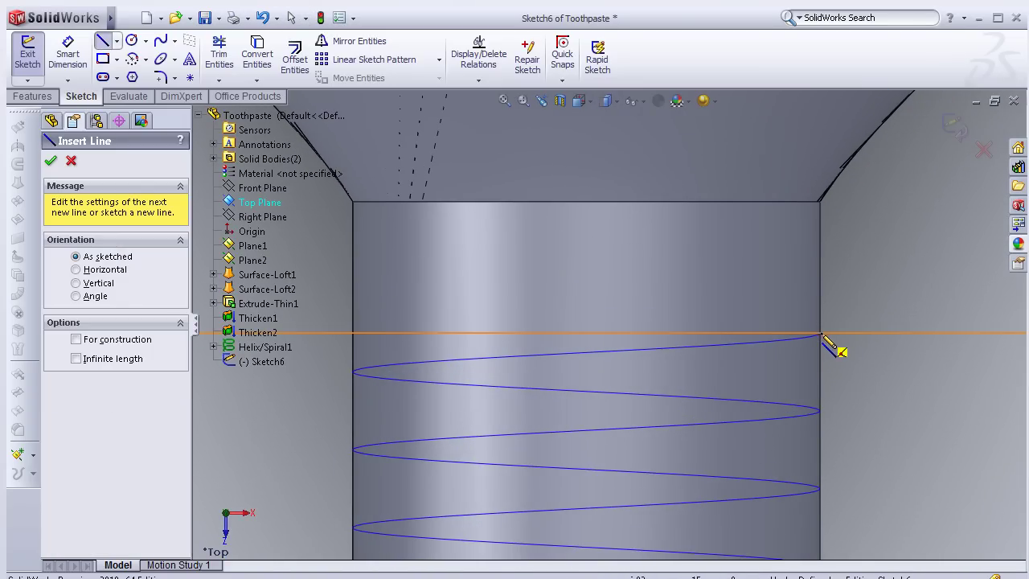
scroll(847, 350, down, 1)
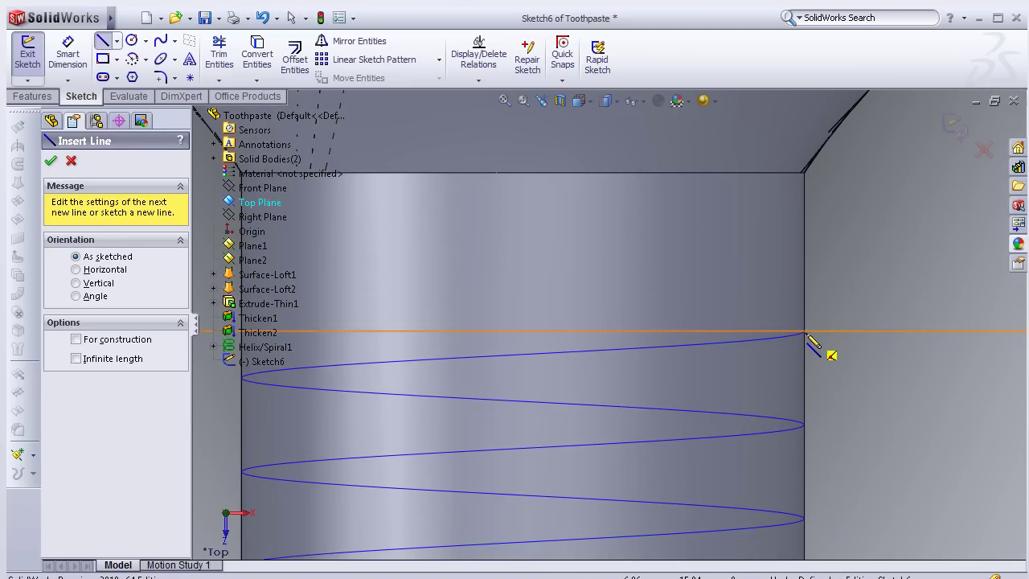
scroll(815, 345, down, 1)
- Round the triangular thread profile's tip with a 0.20 mm sketch fillet and exit the sketch
click(160, 77)
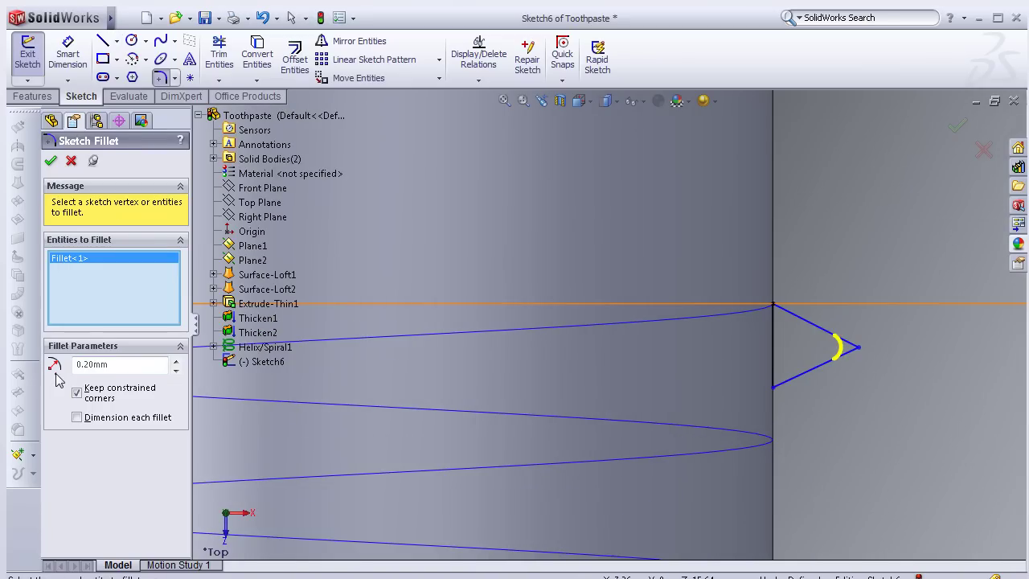
click(50, 160)
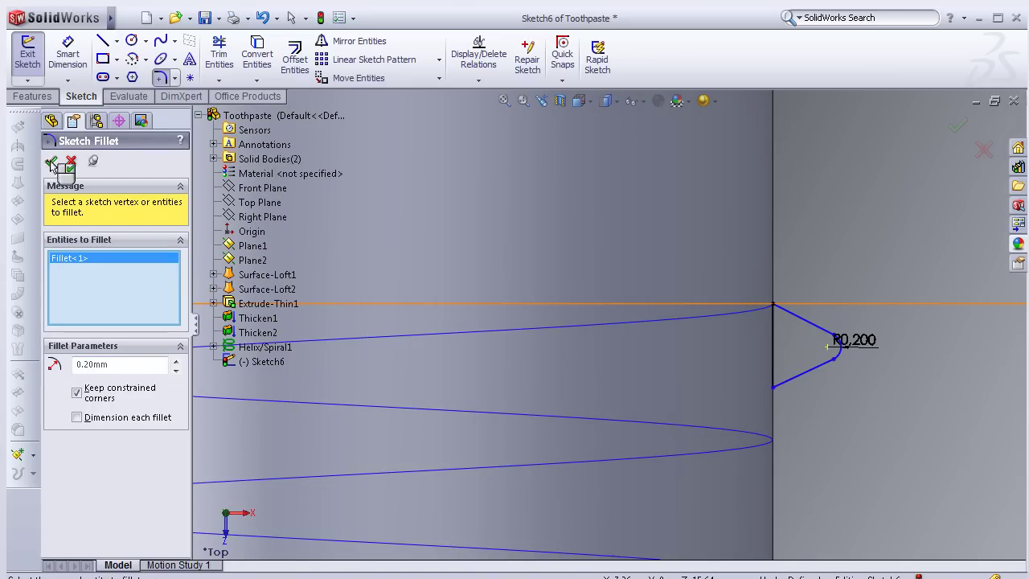
click(951, 128)
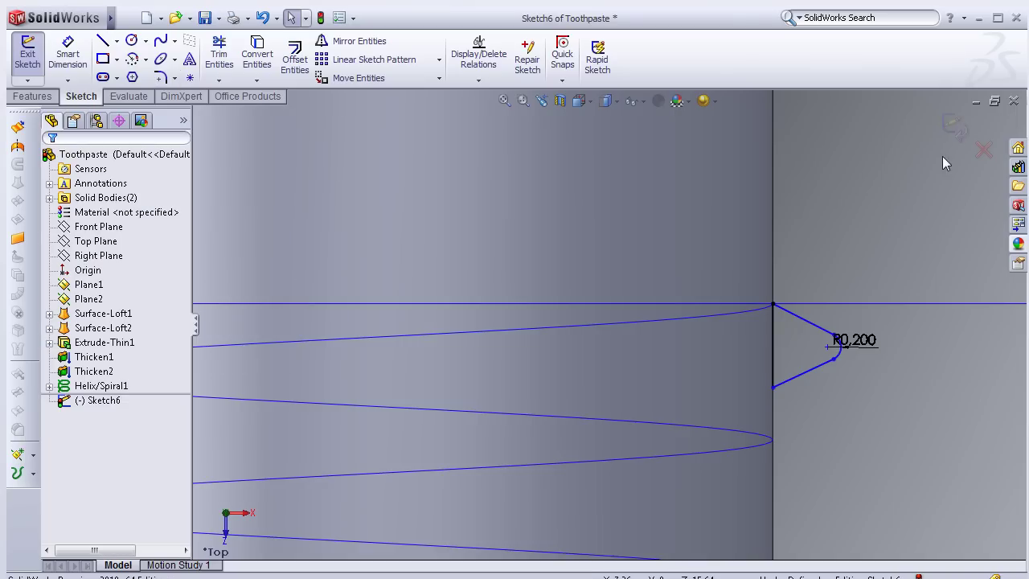
click(954, 129)
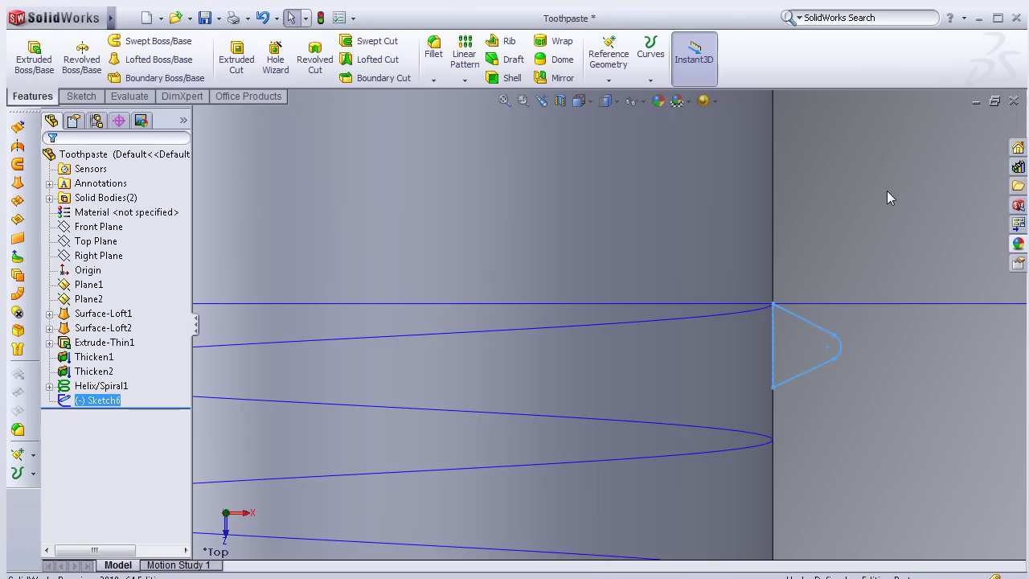
- Sweep the Sketch6 triangle along Helix/Spiral1 to form the nozzle thread
middle_drag(887, 180, 873, 222)
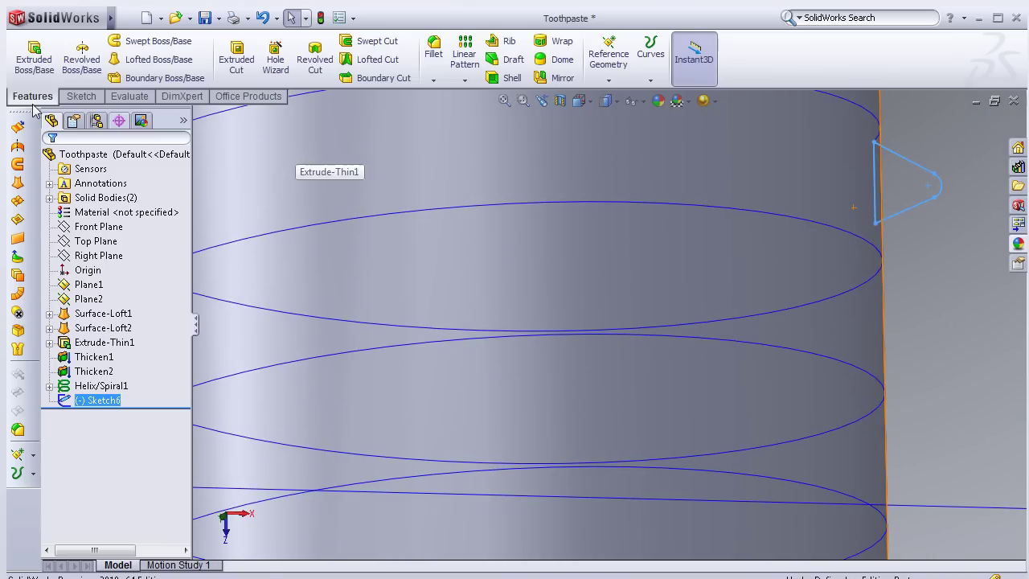
click(133, 40)
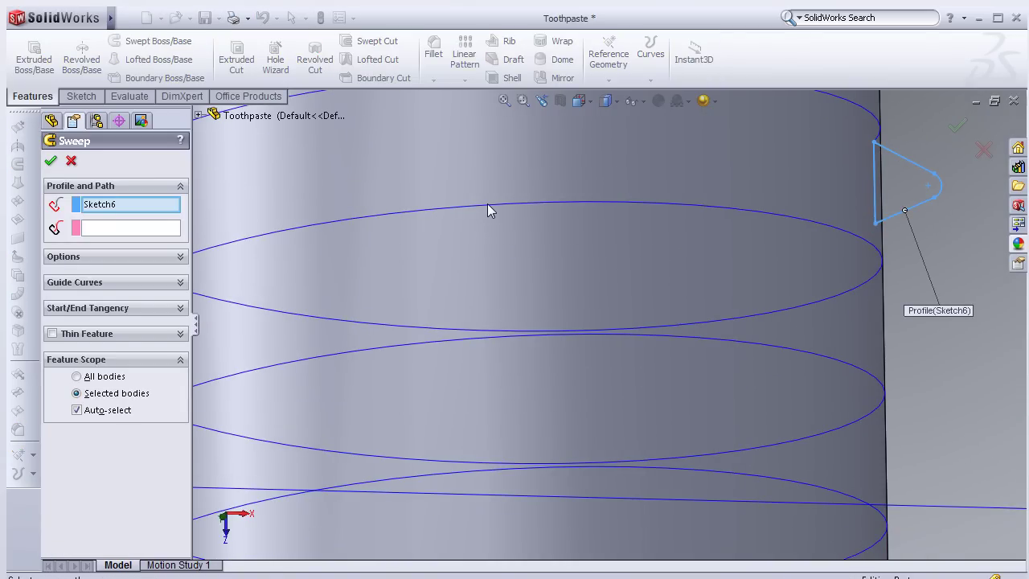
scroll(599, 210, up, 2)
scroll(627, 164, up, 3)
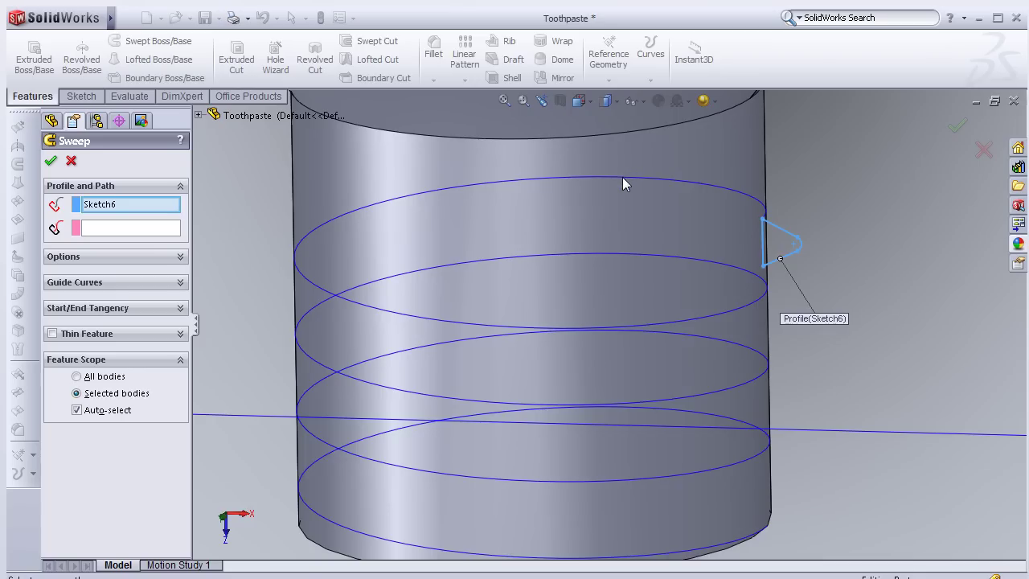
click(160, 231)
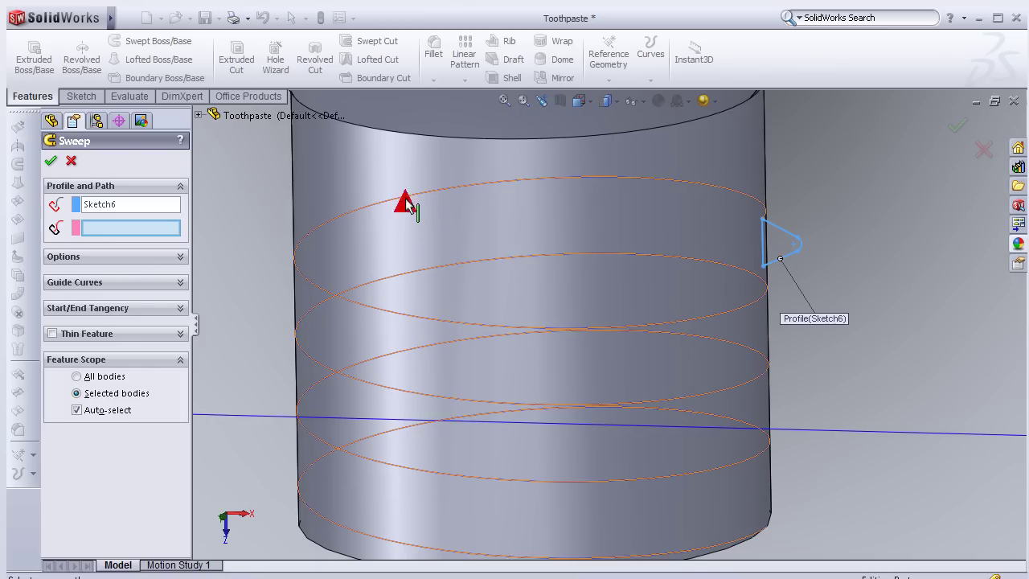
click(406, 202)
scroll(587, 239, up, 3)
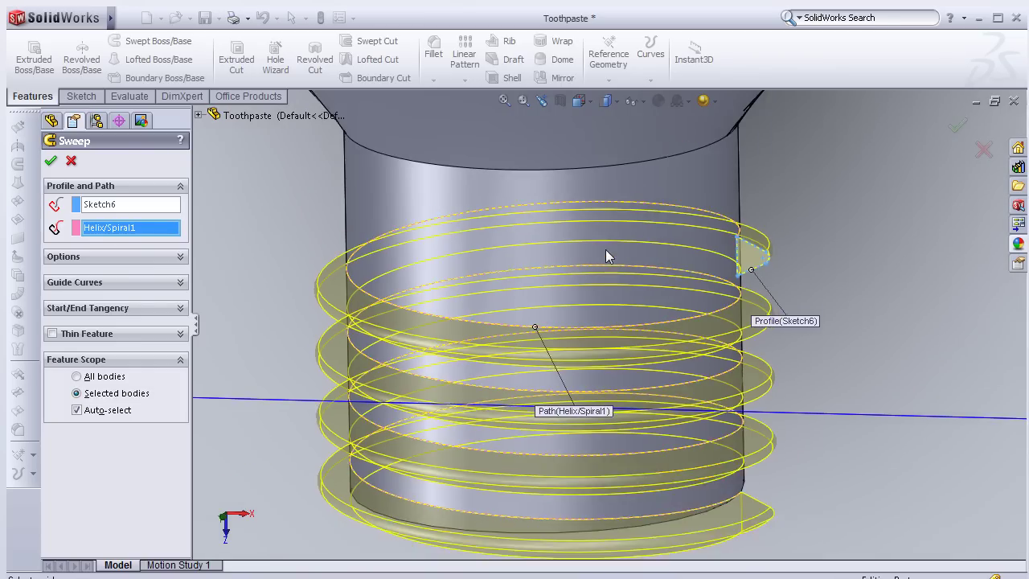
middle_drag(609, 458, 596, 286)
scroll(599, 305, up, 3)
mouse_move(603, 321)
middle_down()
mouse_move(594, 345)
mouse_move(703, 412)
middle_up()
mouse_move(811, 463)
middle_down()
mouse_move(721, 421)
mouse_move(668, 411)
mouse_move(695, 441)
middle_up()
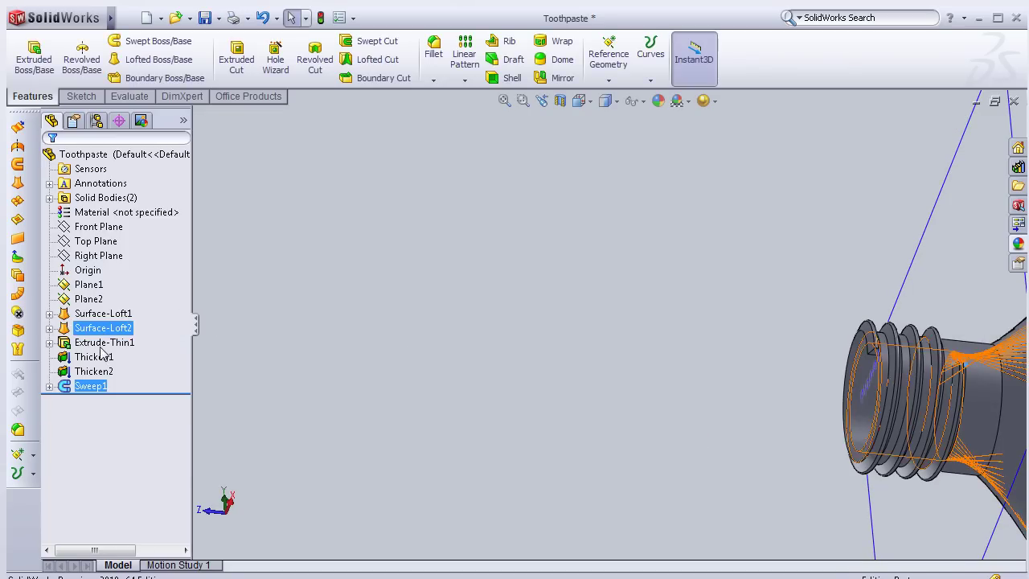
- Edit Helix/Spiral1 from 4 to 3 revolutions so the thread rebuilds with three coils
click(49, 386)
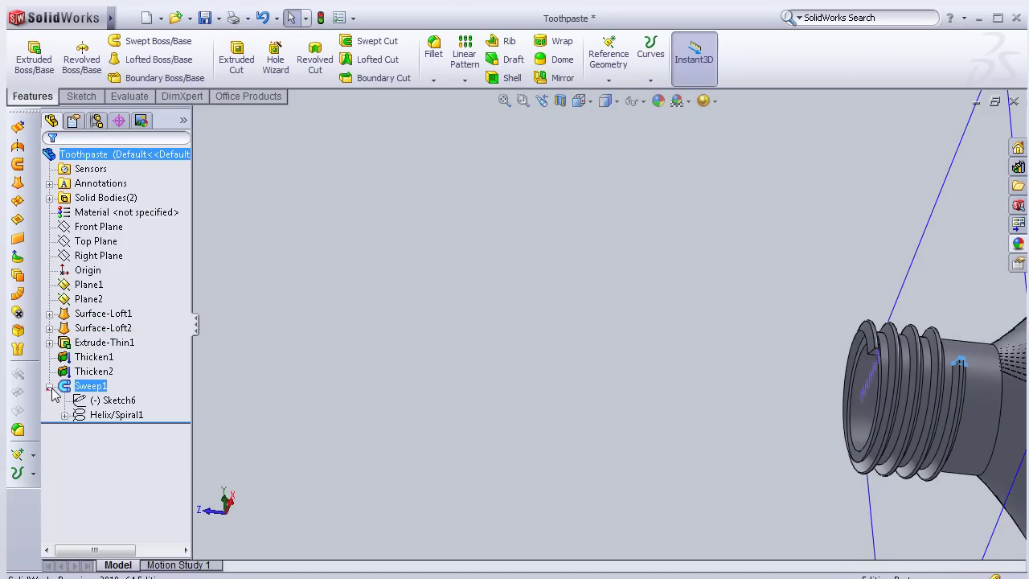
click(103, 414)
click(117, 385)
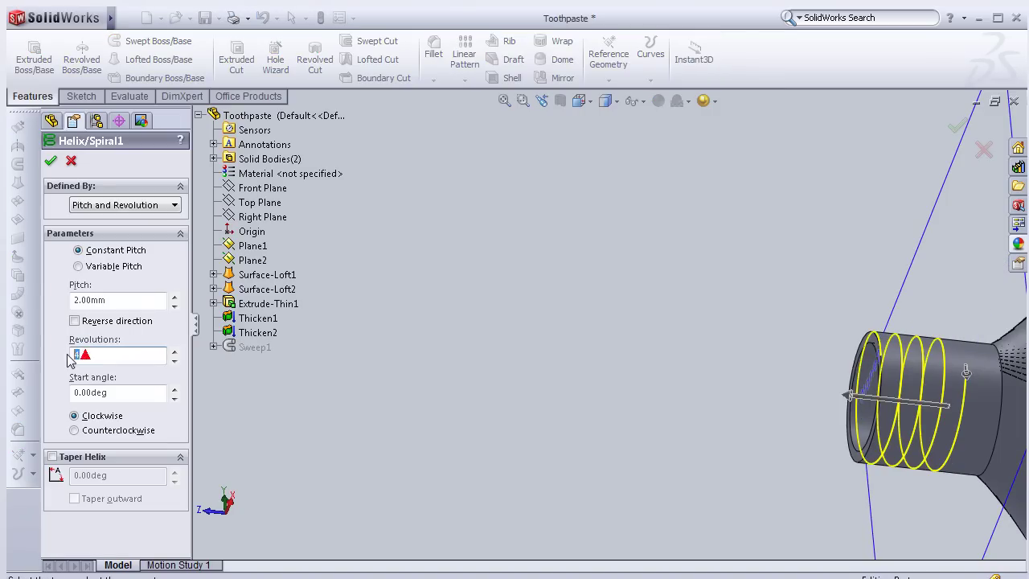
click(65, 353)
click(48, 162)
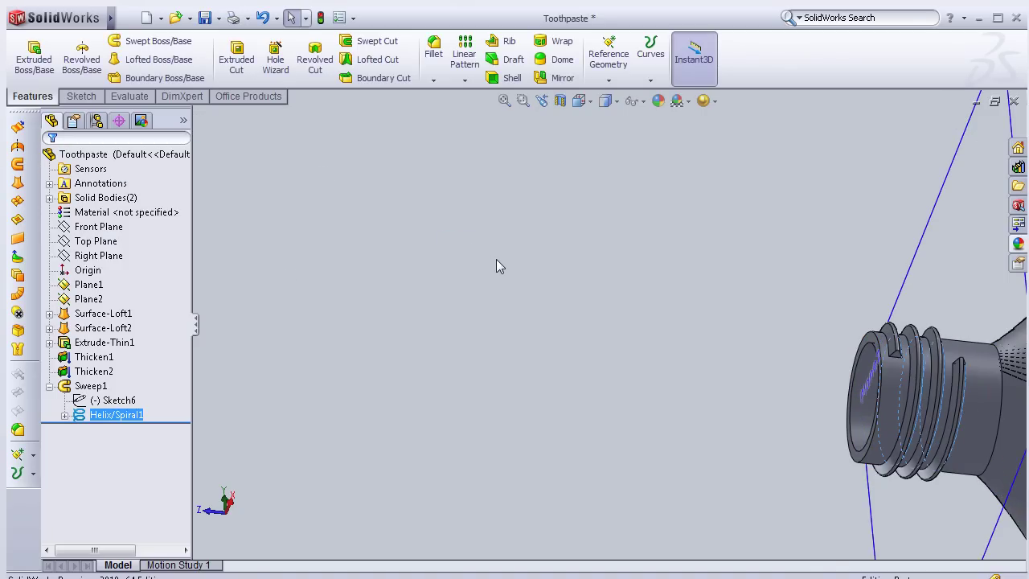
- Orbit and zoom out to view the whole tube with its flattened crimp end forward
middle_drag(496, 259, 573, 324)
scroll(573, 324, up, 3)
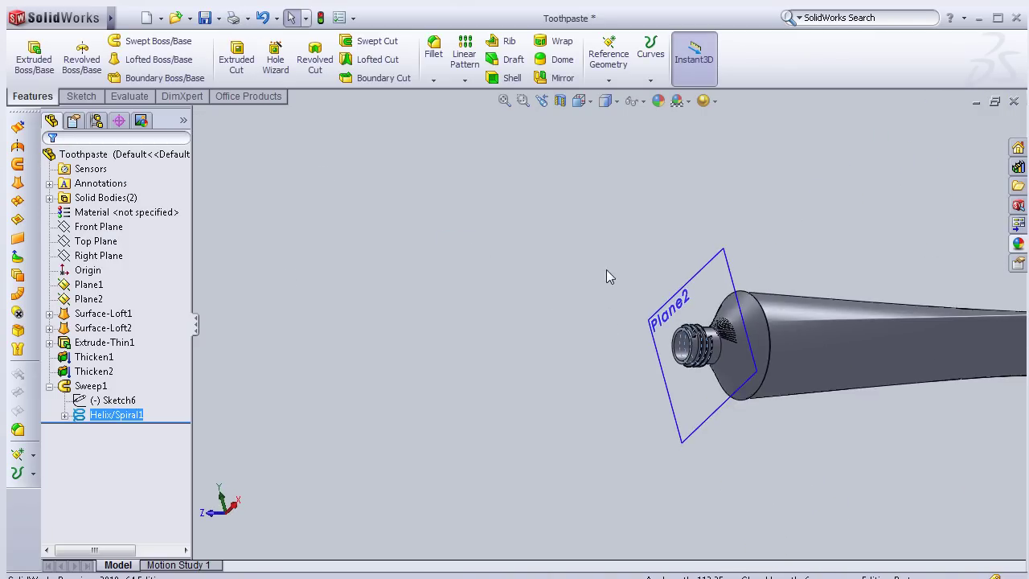
middle_drag(640, 292, 586, 294)
middle_drag(866, 419, 886, 447)
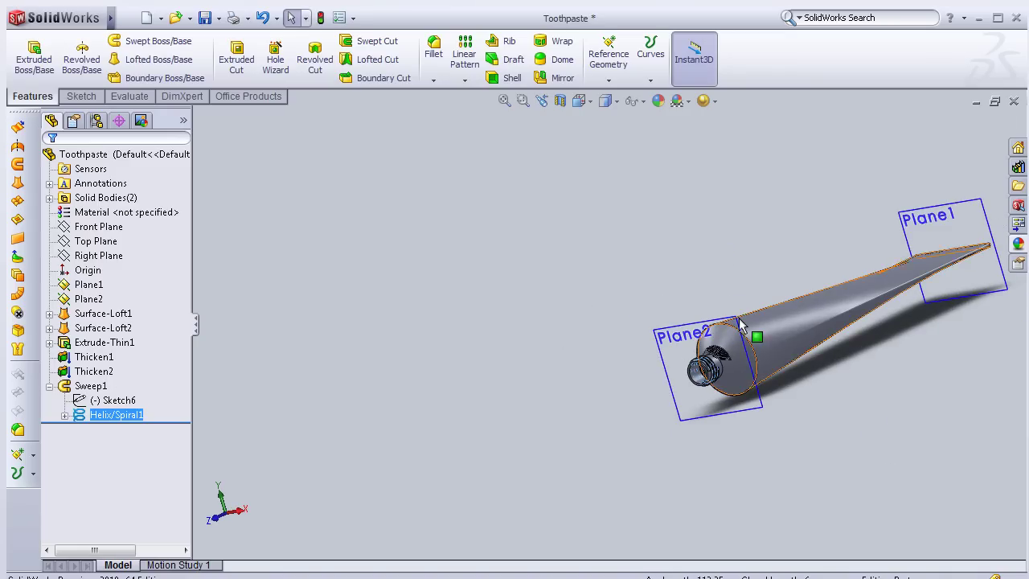
mouse_move(708, 326)
middle_down()
mouse_move(724, 363)
mouse_move(774, 395)
mouse_move(784, 307)
mouse_move(553, 232)
mouse_move(585, 253)
middle_up()
middle_drag(669, 301, 682, 303)
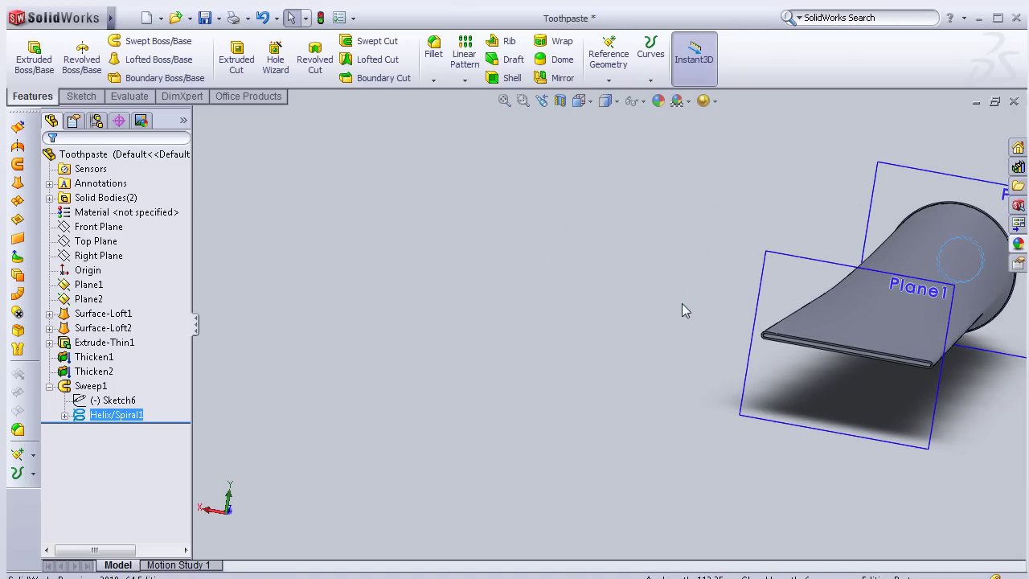
- Start Sketch7 on Plane1 and orient the view face-on to the crimp end
click(858, 270)
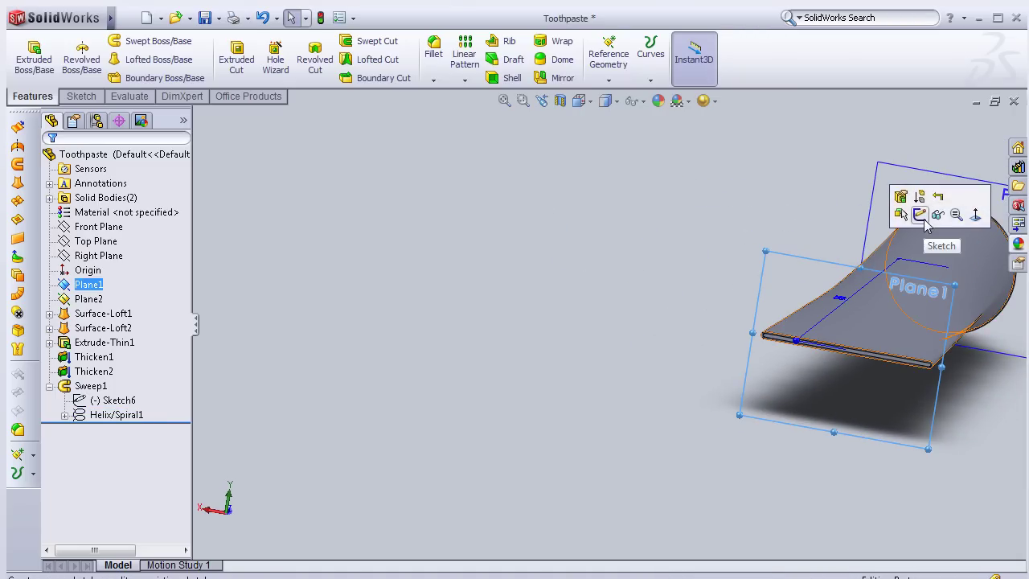
click(924, 220)
key(space)
click(874, 332)
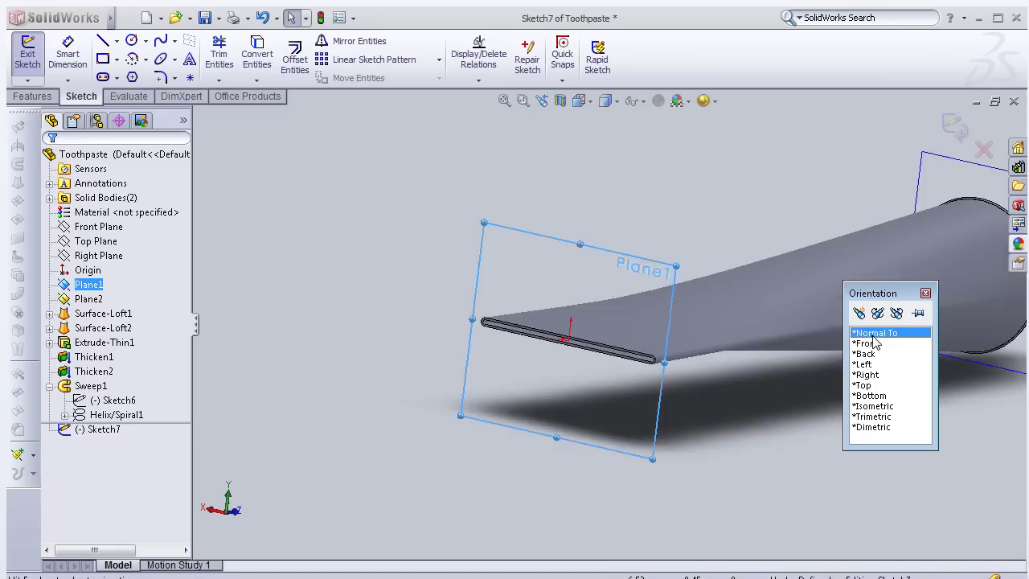
key(space)
click(888, 352)
key(space)
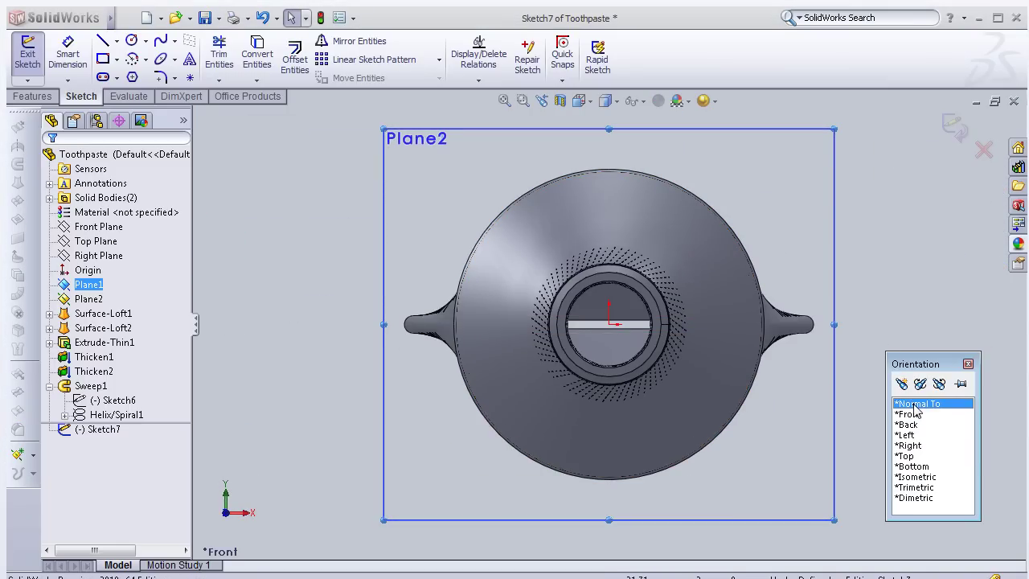
click(913, 405)
key(space)
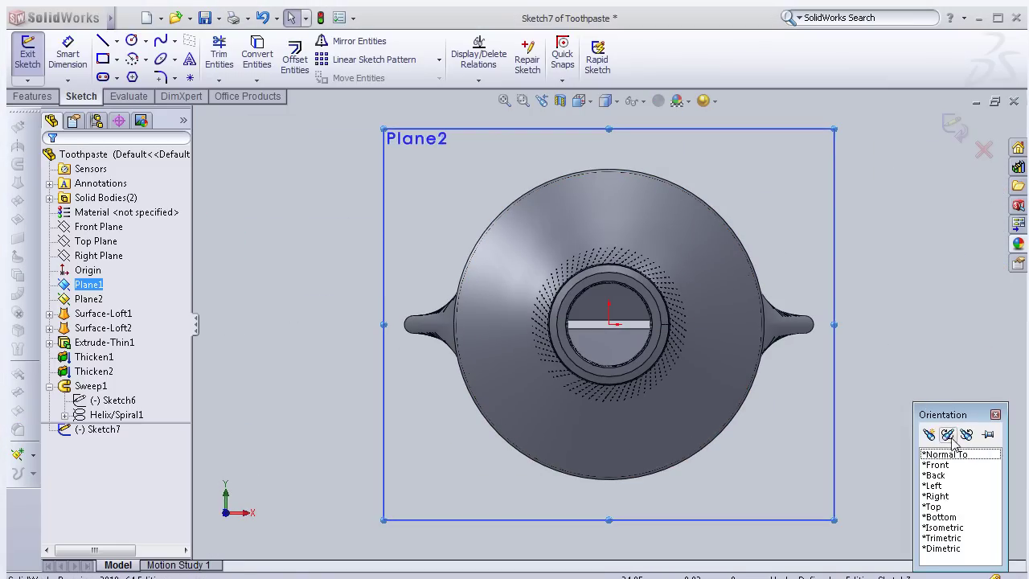
click(954, 458)
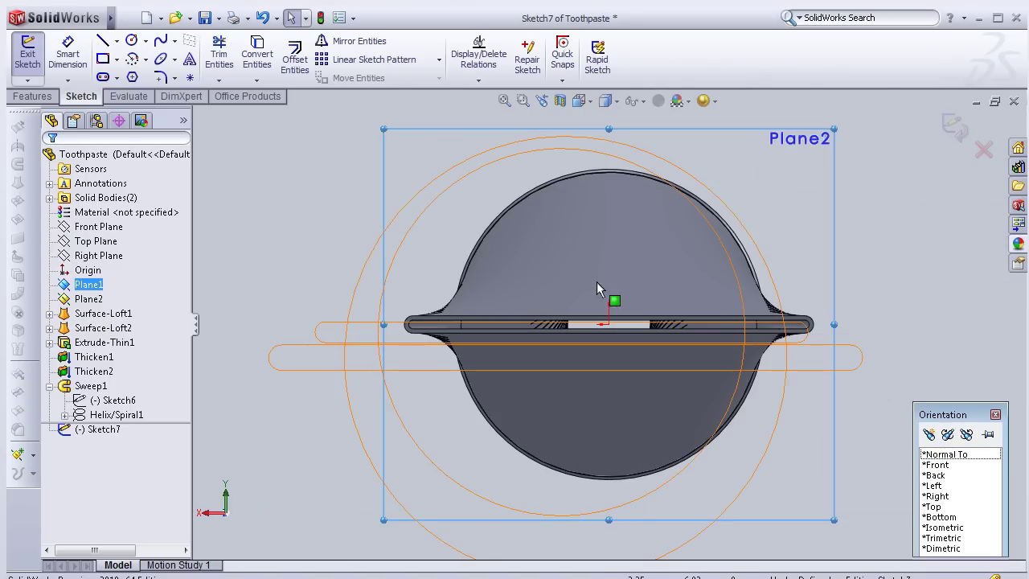
scroll(611, 283, down, 2)
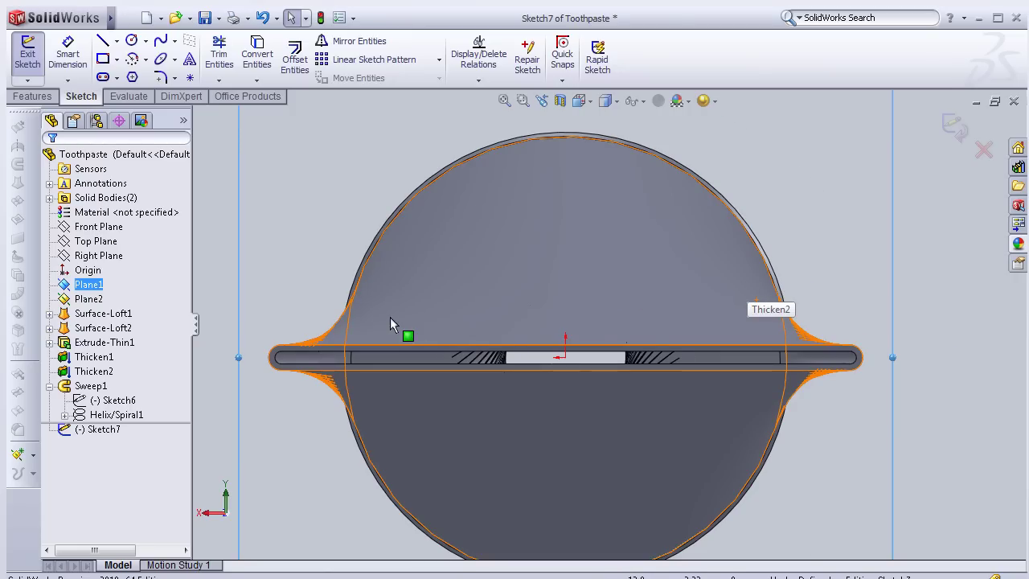
scroll(335, 311, down, 1)
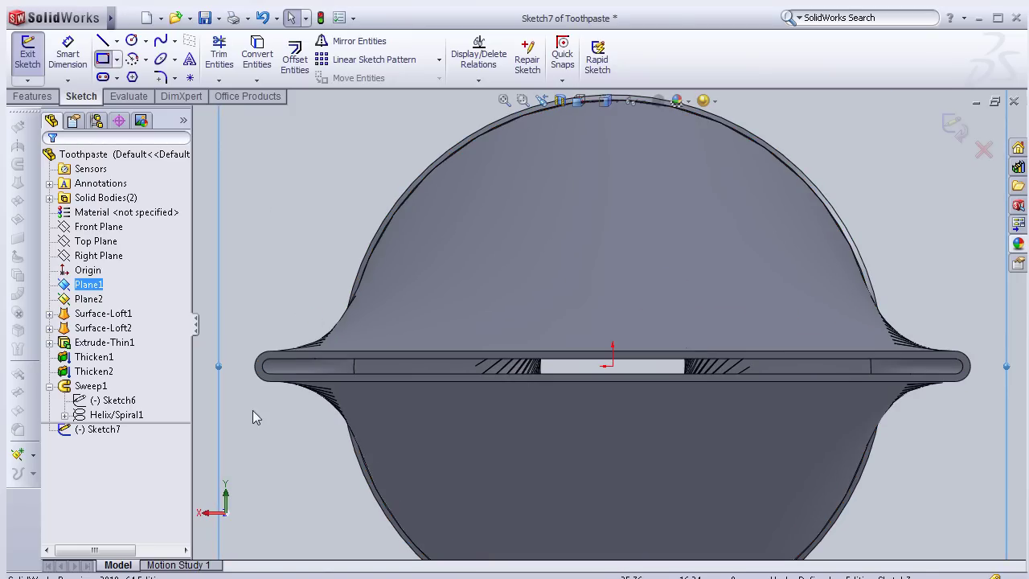
- Draw a rectangle spanning the crimp slot and preview it as a 10 mm blind boss-extrude
key(r)
scroll(229, 361, down, 1)
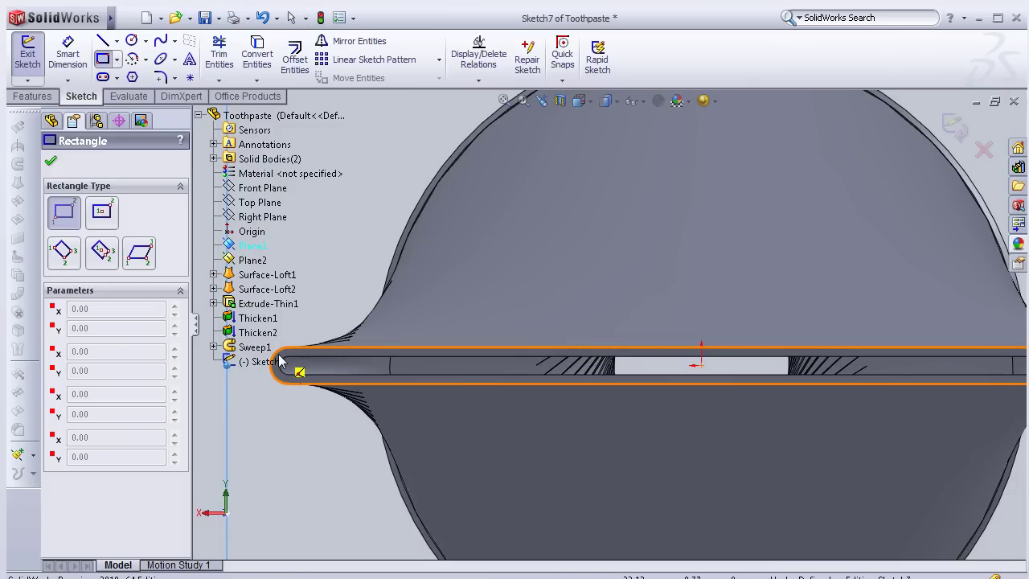
drag(279, 361, 703, 320)
click(702, 316)
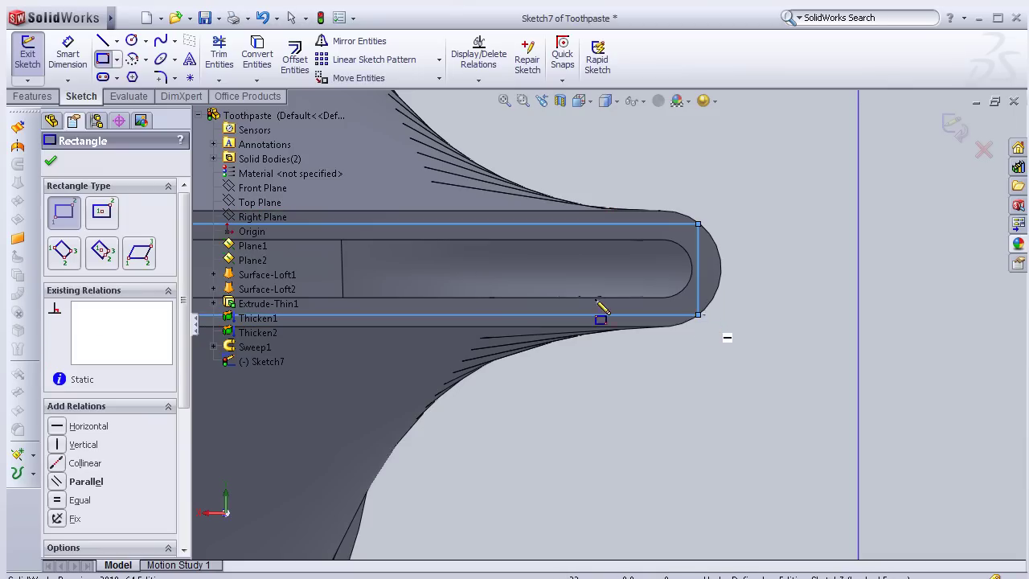
click(40, 98)
click(33, 60)
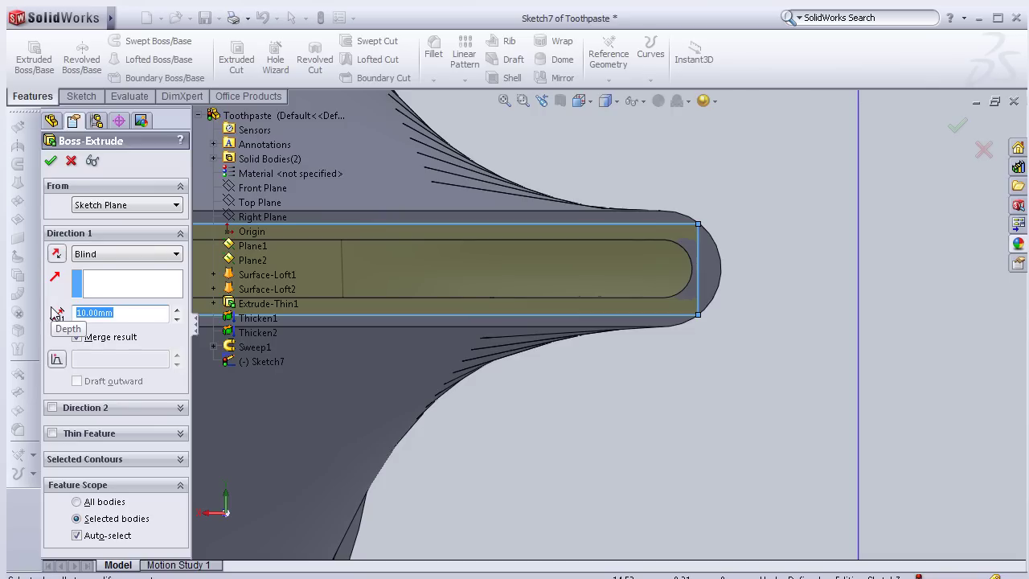
- Extrude the crimp-end plate to a 7 mm depth and inspect it from other angles
text(7)
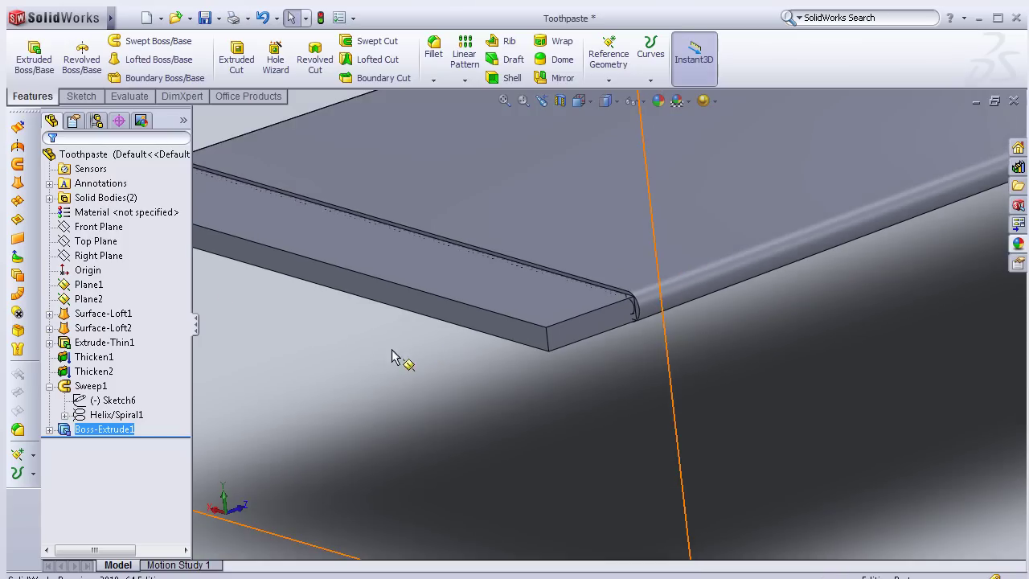
scroll(394, 354, up, 3)
scroll(397, 367, down, 4)
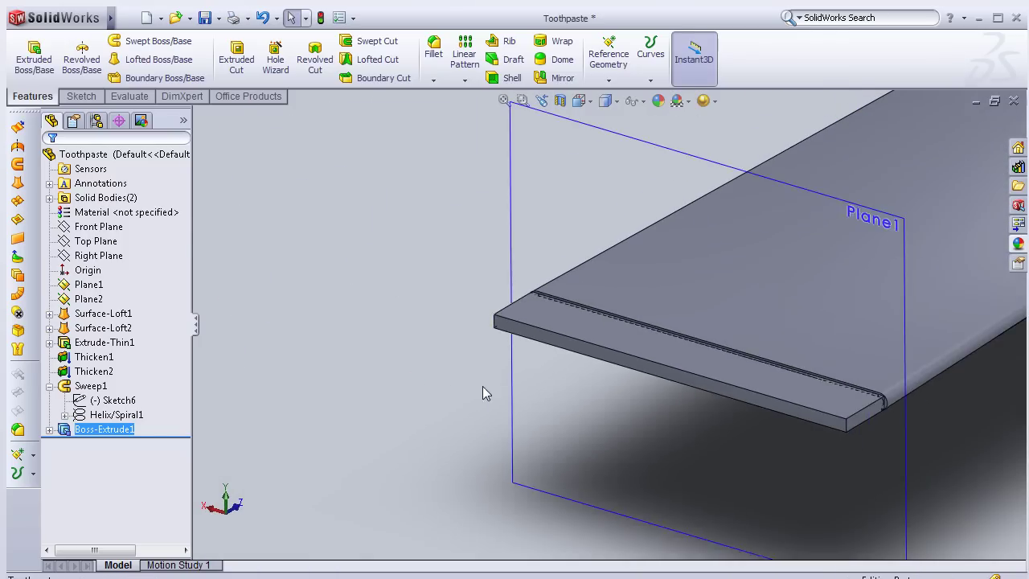
scroll(483, 386, up, 3)
mouse_move(648, 429)
middle_down()
mouse_move(563, 390)
mouse_move(528, 395)
mouse_move(562, 401)
middle_up()
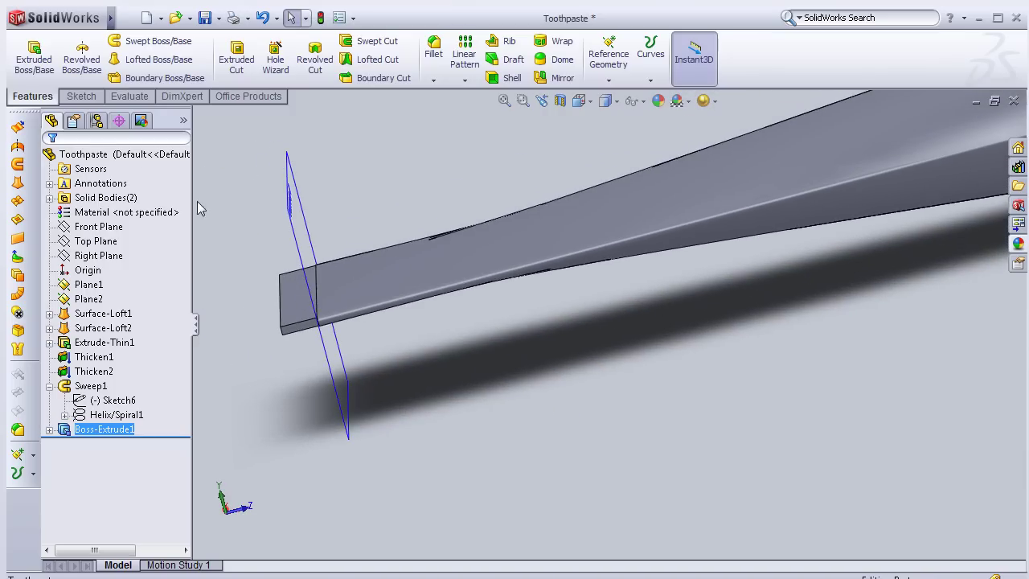
scroll(712, 272, up, 2)
scroll(711, 272, up, 3)
mouse_move(711, 272)
middle_down()
mouse_move(702, 354)
mouse_move(678, 416)
mouse_move(441, 276)
mouse_move(487, 328)
mouse_move(467, 330)
mouse_move(508, 393)
middle_up()
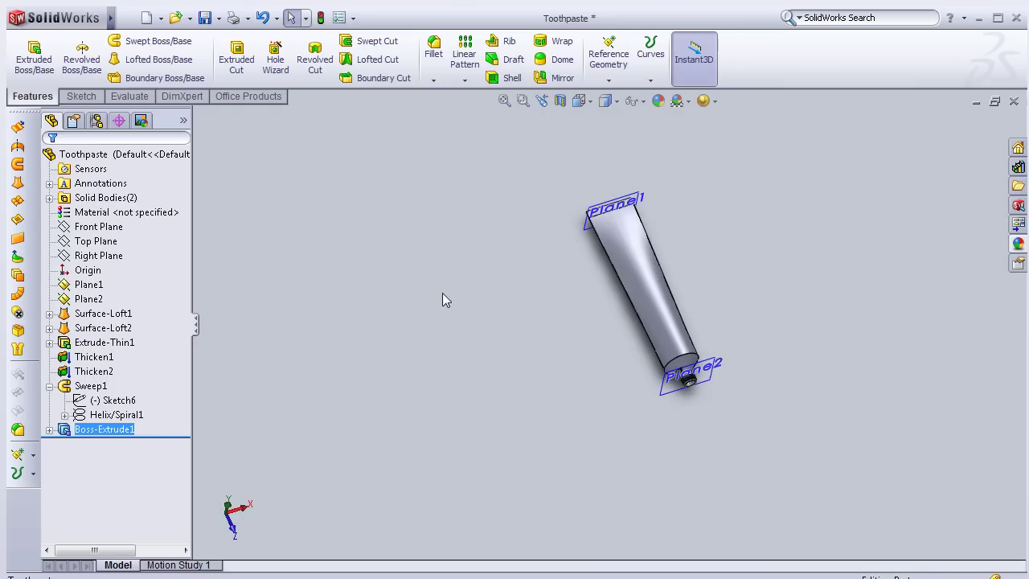
scroll(484, 329, down, 1)
- Hide Plane2 at the nozzle end and Plane1 at the crimp end
key(space)
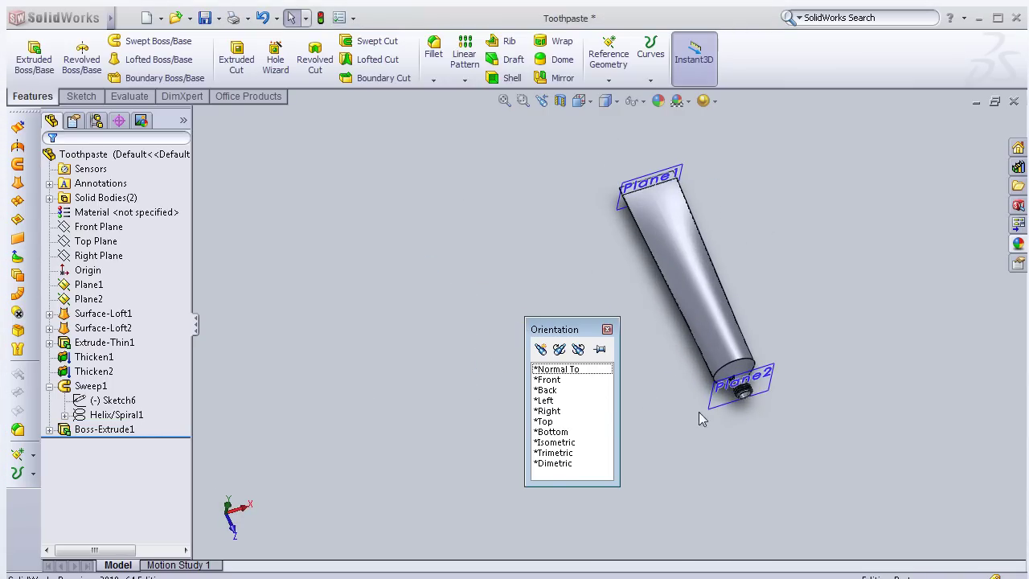
scroll(653, 399, down, 1)
scroll(702, 392, down, 3)
click(699, 391)
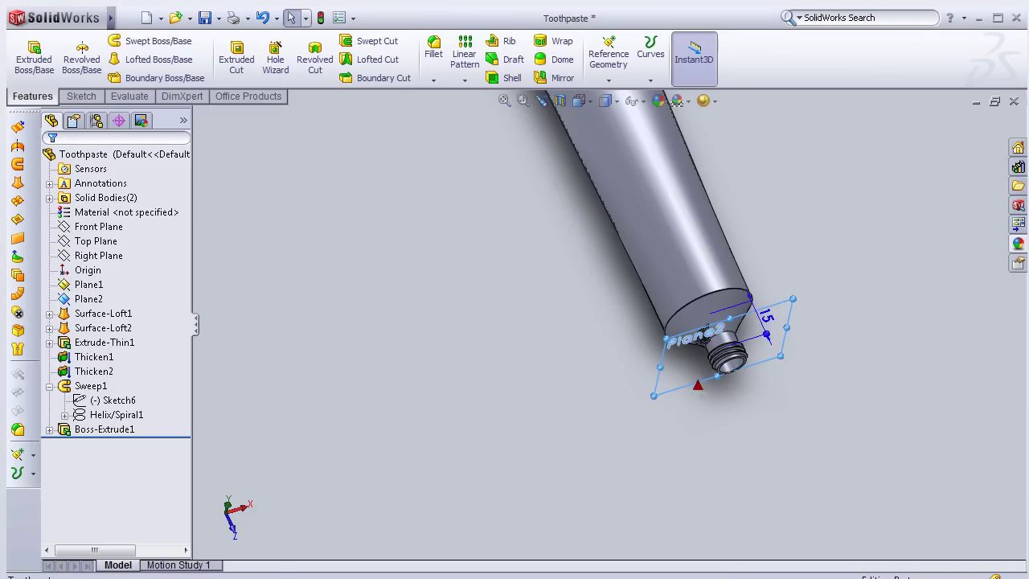
click(779, 336)
scroll(698, 237, up, 3)
scroll(620, 207, up, 2)
scroll(620, 207, down, 3)
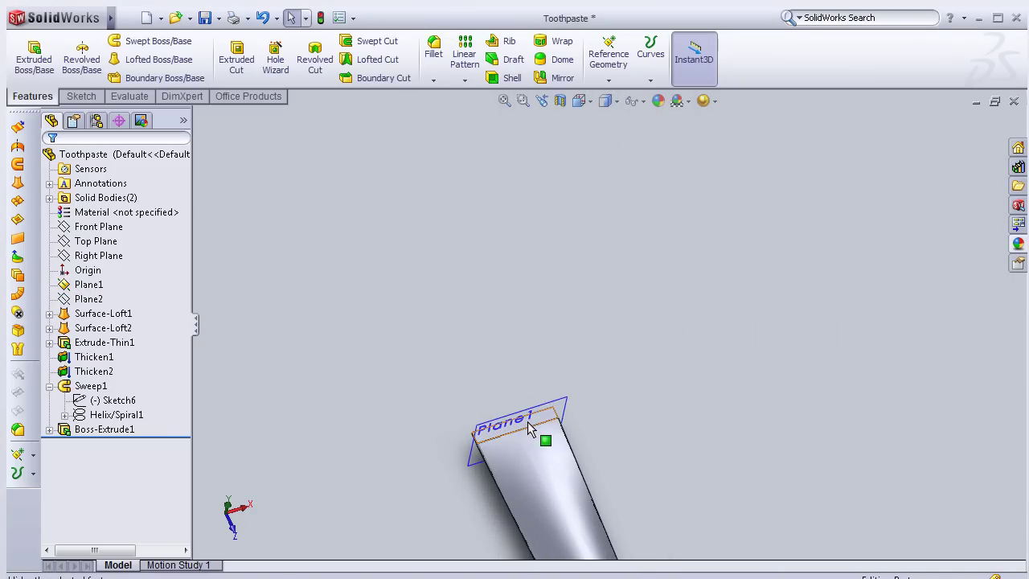
click(554, 411)
click(614, 363)
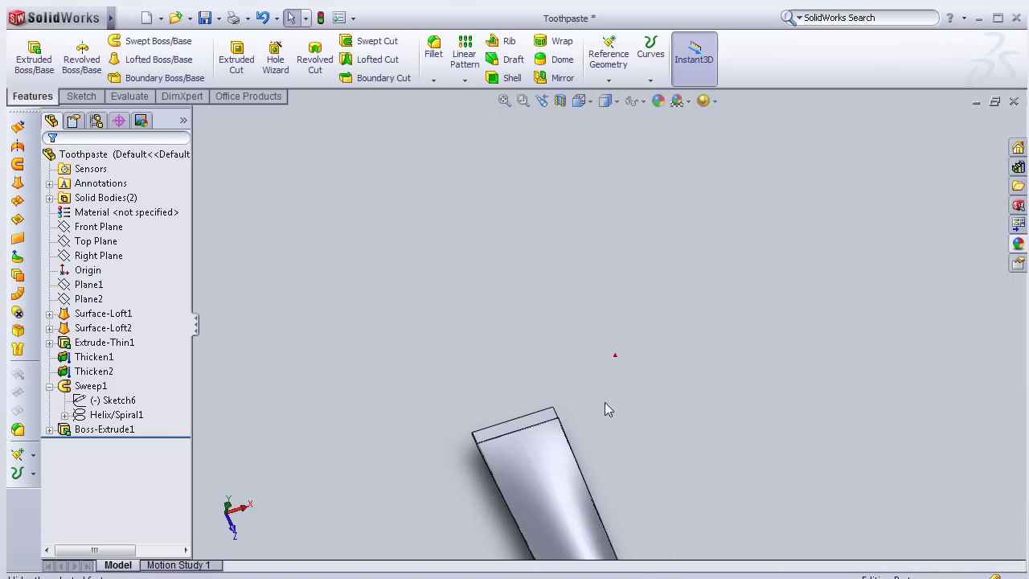
- Show the whole tube in isometric view, angled toward the nozzle end
scroll(617, 368, up, 3)
scroll(563, 402, up, 2)
middle_drag(562, 402, 402, 361)
key(space)
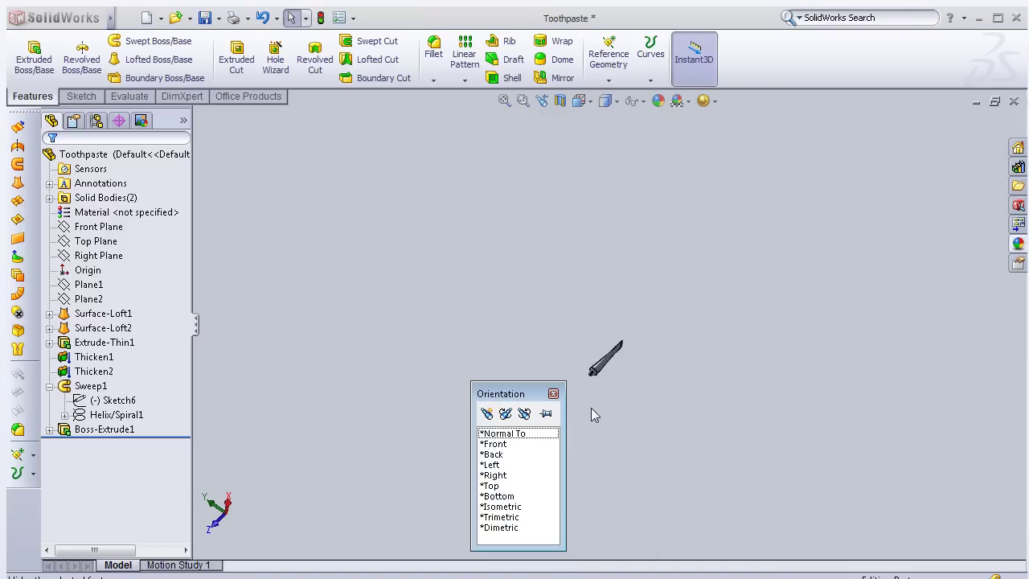
click(500, 507)
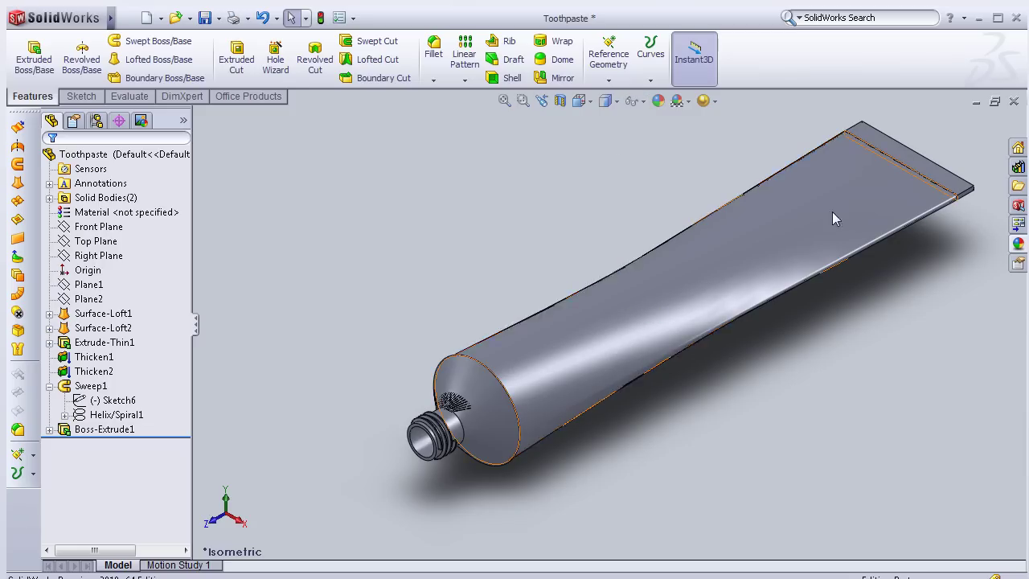
middle_drag(318, 273, 633, 199)
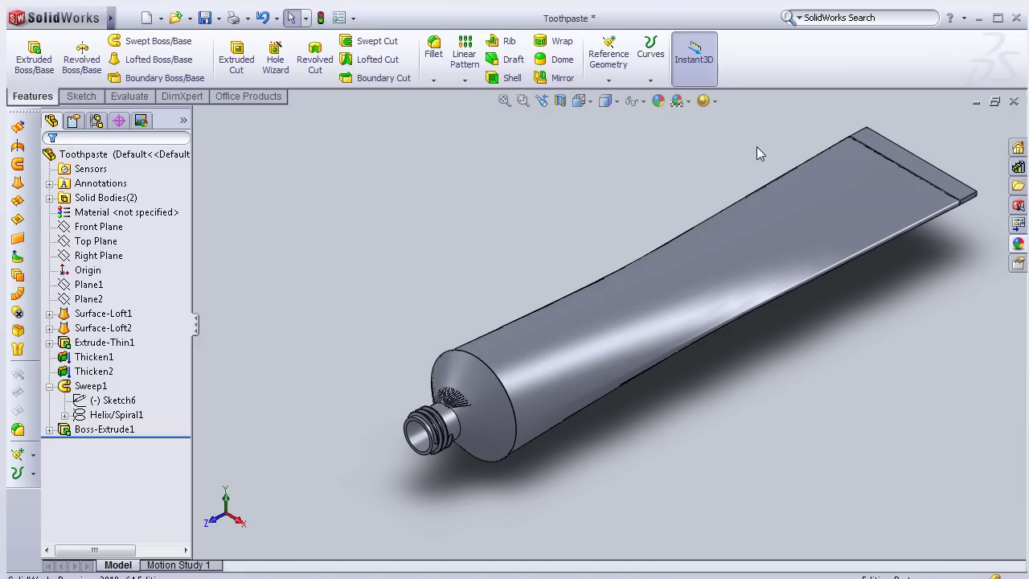
- Create Plane3 as a mid plane between the Front Plane and Right Plane references
click(609, 79)
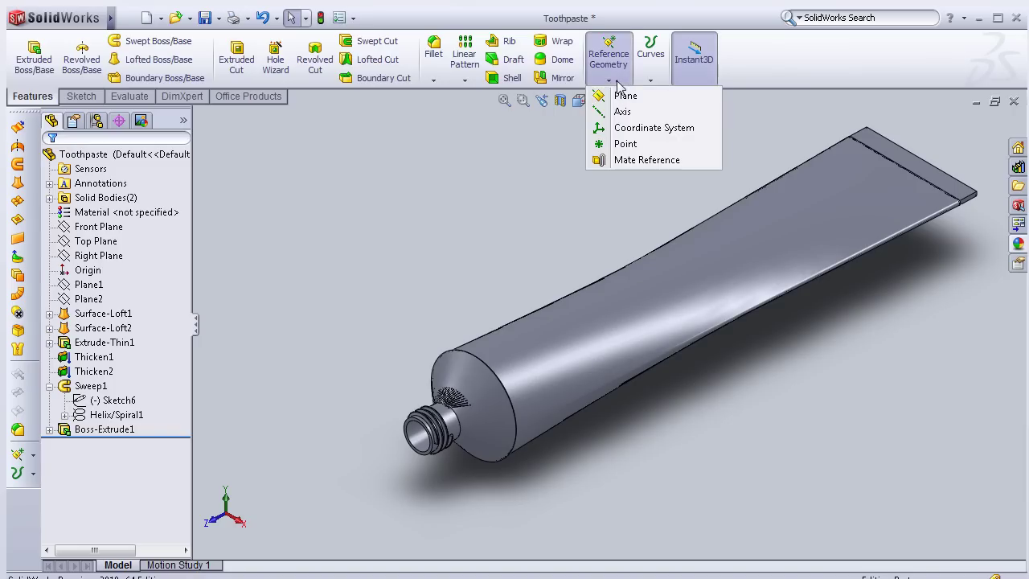
click(663, 96)
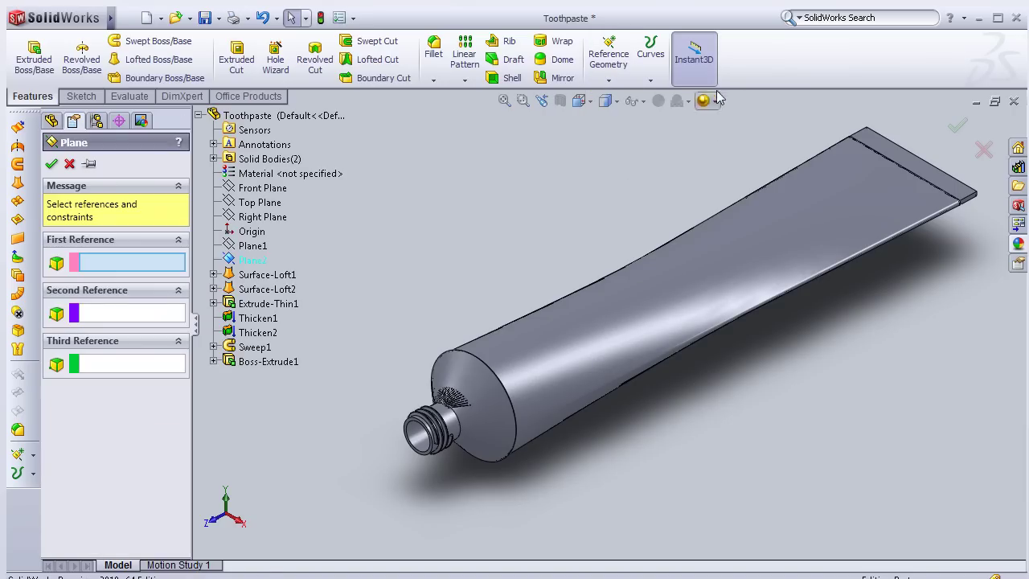
click(268, 190)
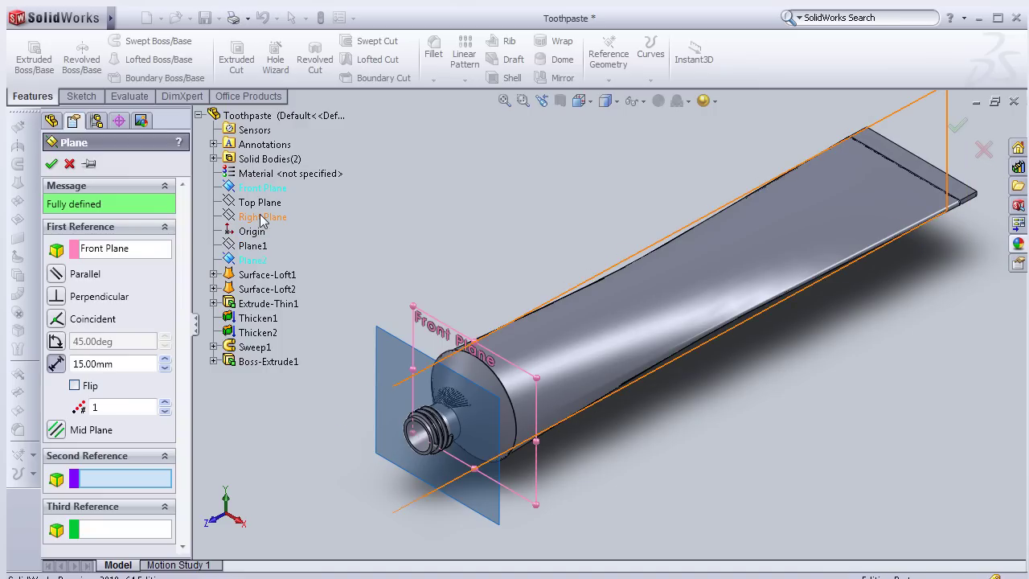
click(262, 217)
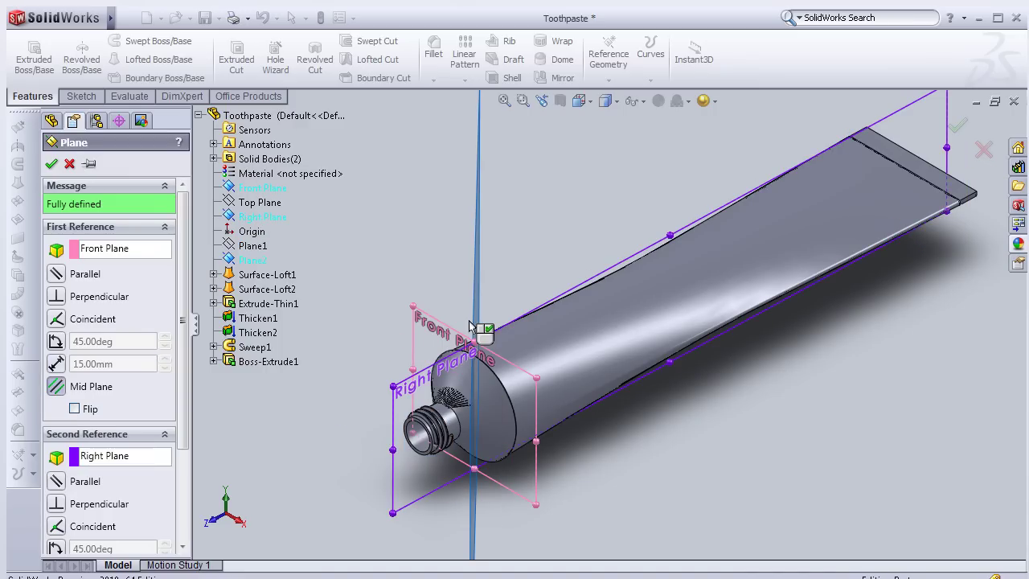
key(f)
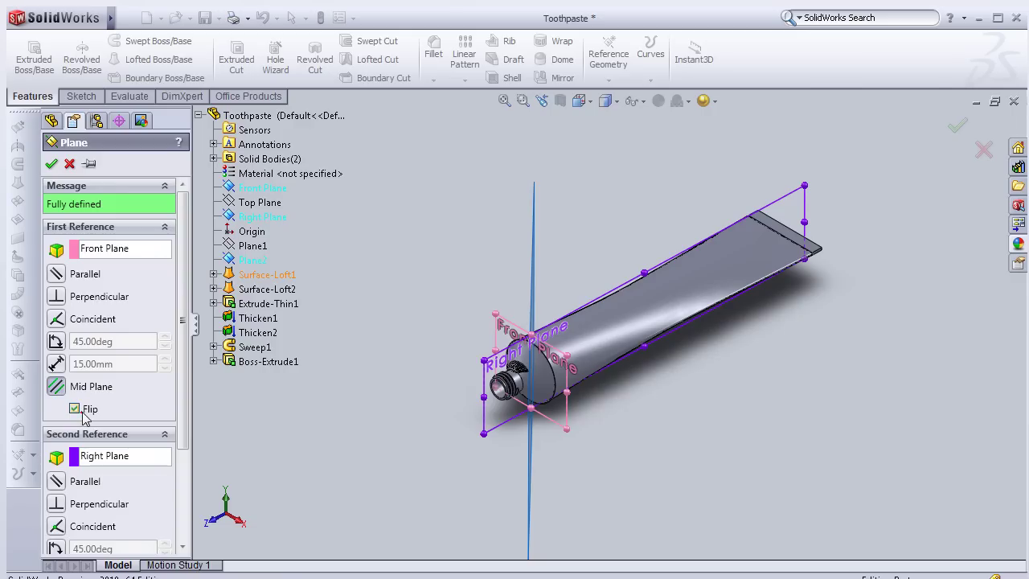
mouse_move(514, 242)
middle_down()
mouse_move(509, 393)
mouse_move(517, 383)
middle_up()
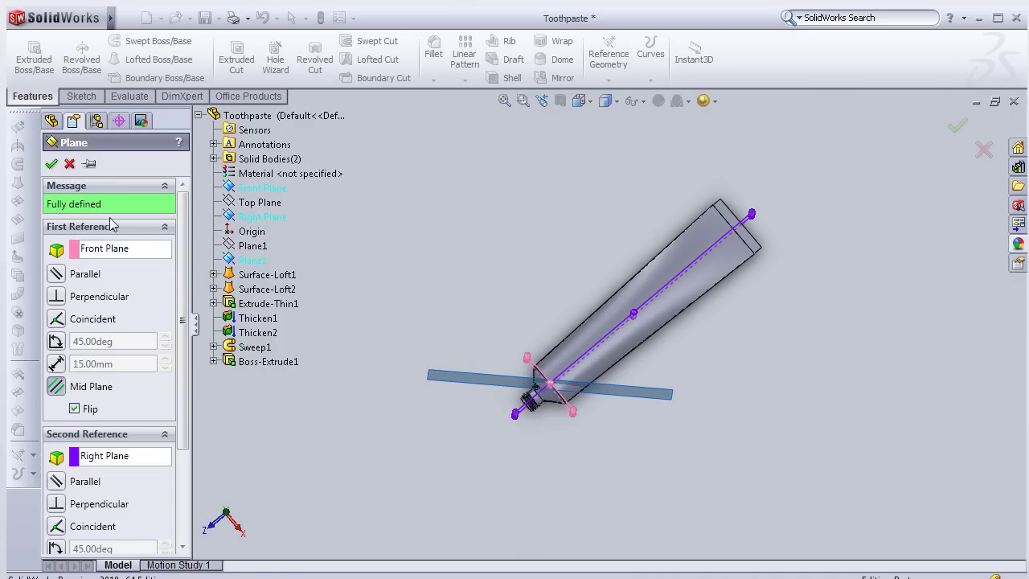
click(52, 164)
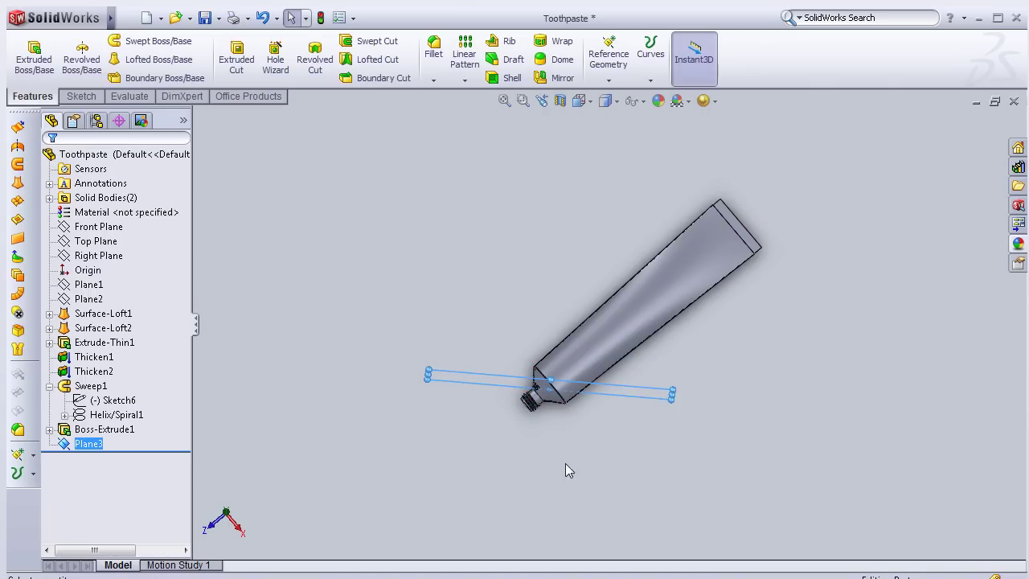
- Start a new sketch on Plane3, viewed normal to the plane
scroll(611, 470, down, 3)
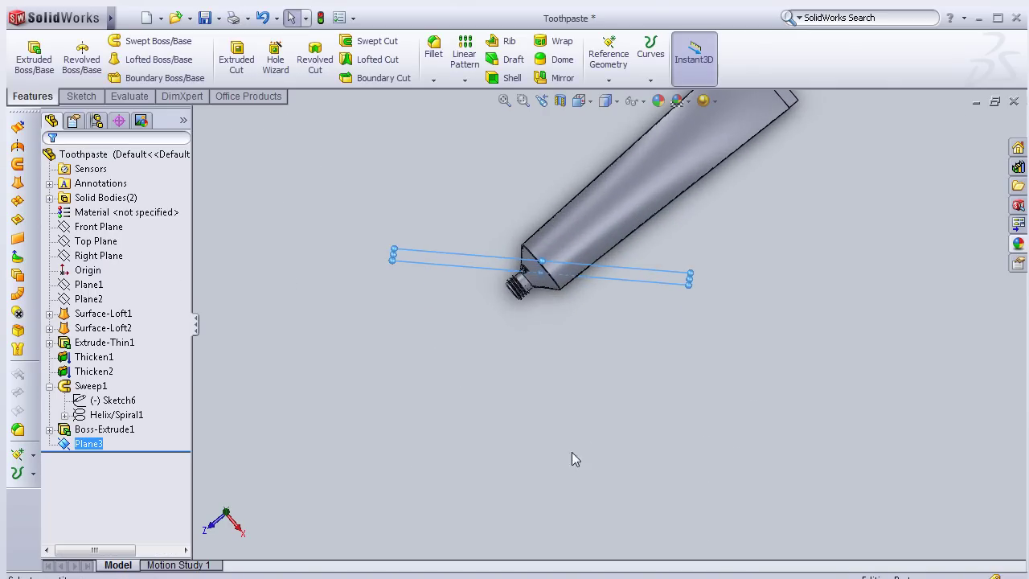
click(67, 445)
click(77, 418)
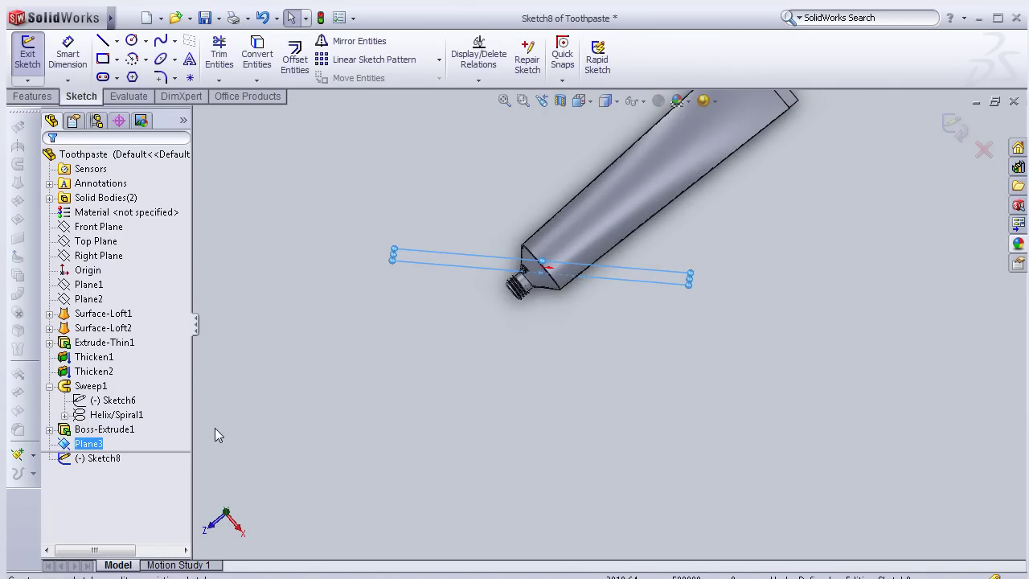
key(space)
double_click(272, 311)
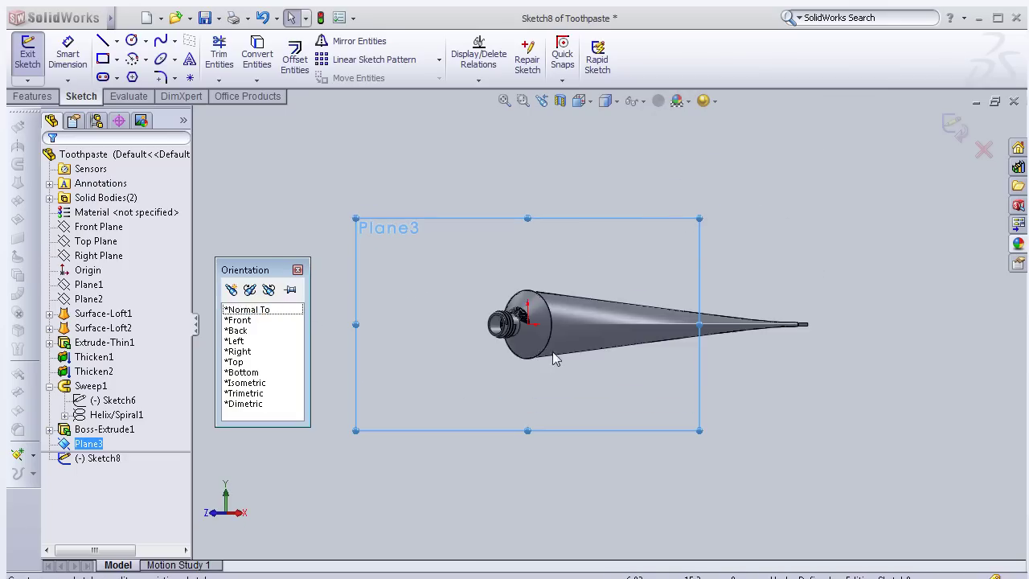
scroll(627, 296, down, 2)
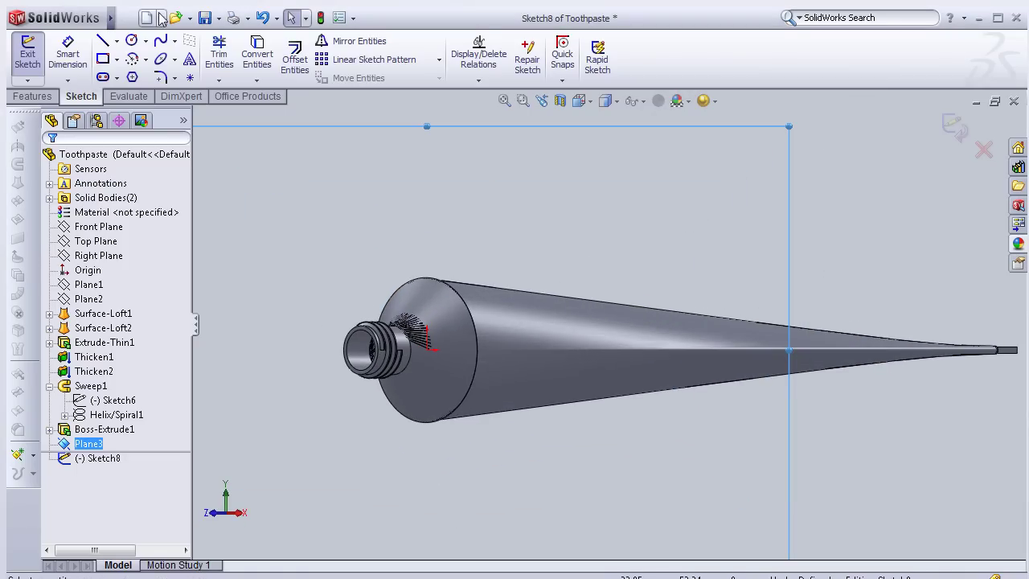
- Draw a horizontal construction centreline from the nozzle centre along the tube's axis
click(103, 41)
click(369, 350)
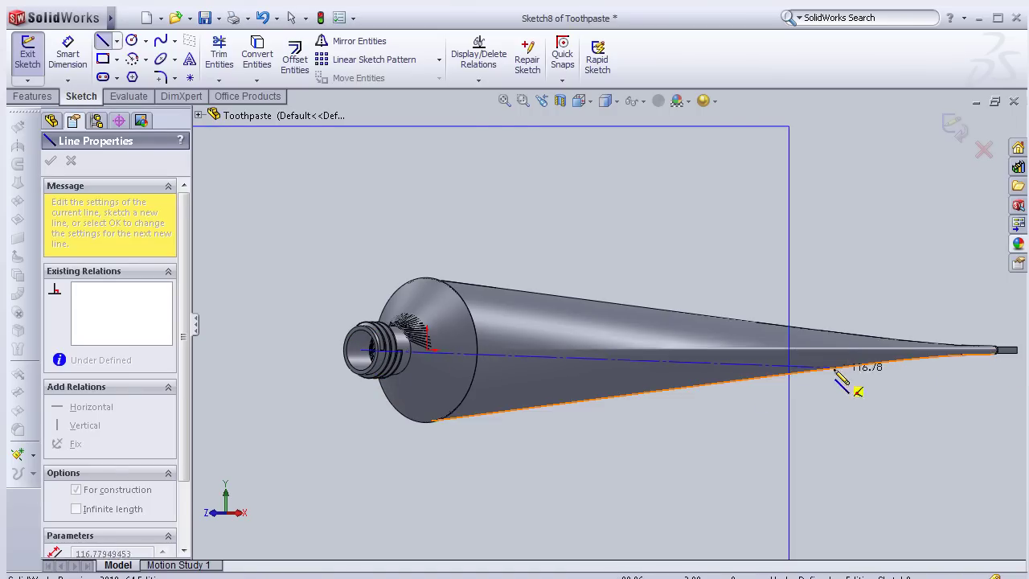
scroll(804, 370, up, 2)
scroll(793, 372, down, 1)
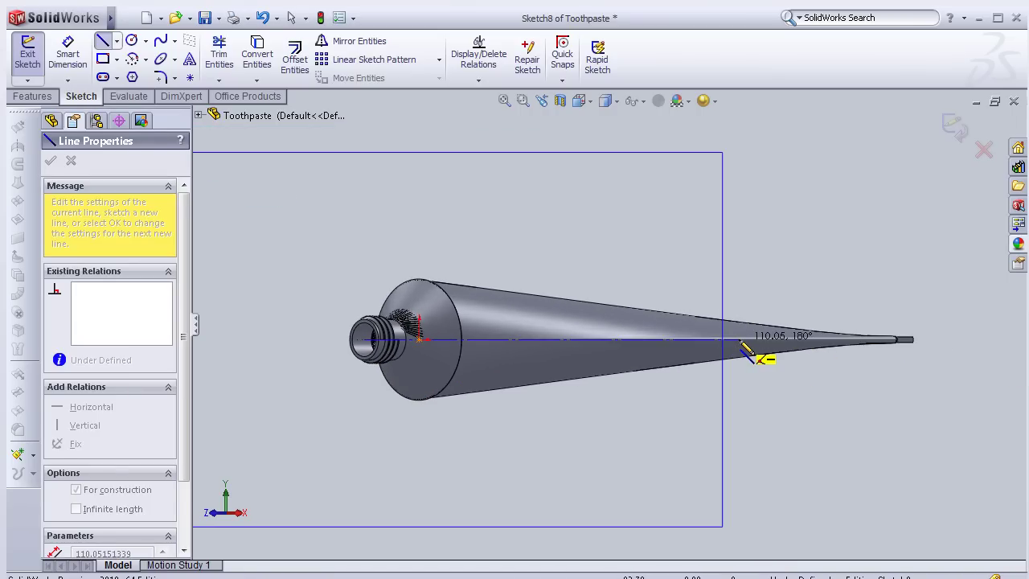
click(741, 340)
scroll(522, 366, down, 2)
scroll(450, 368, down, 3)
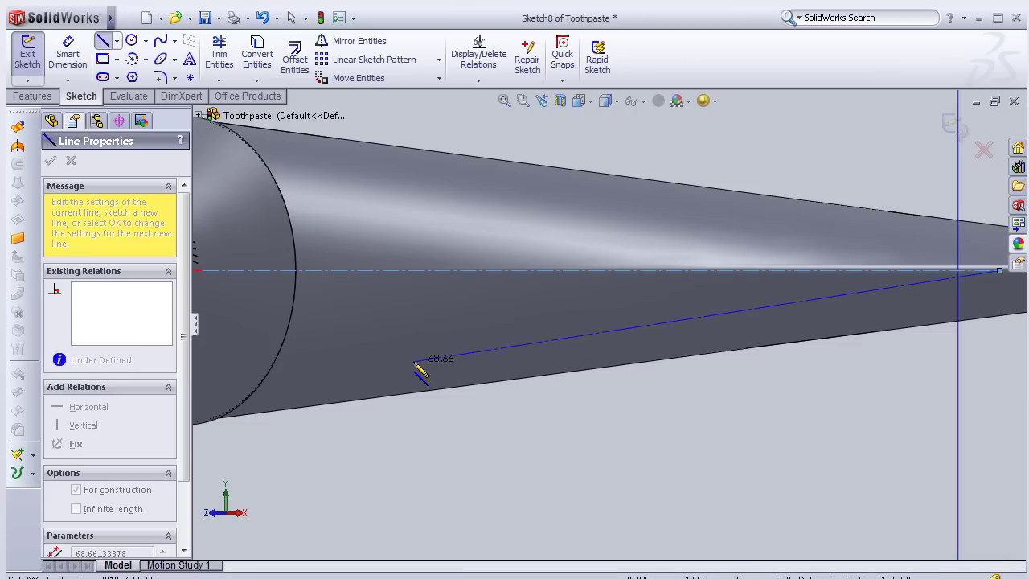
key(Escape)
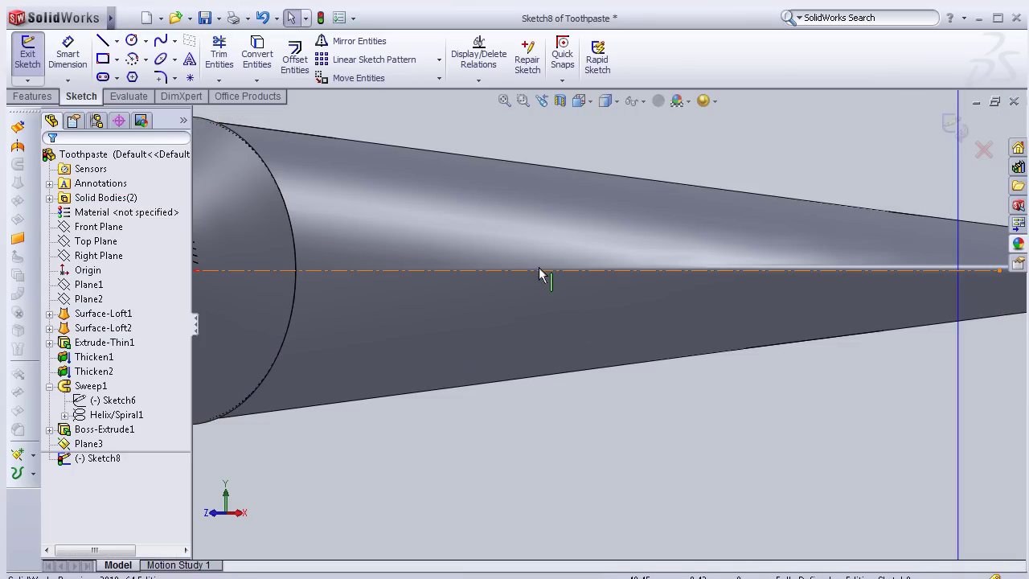
scroll(540, 277, up, 3)
scroll(539, 287, up, 2)
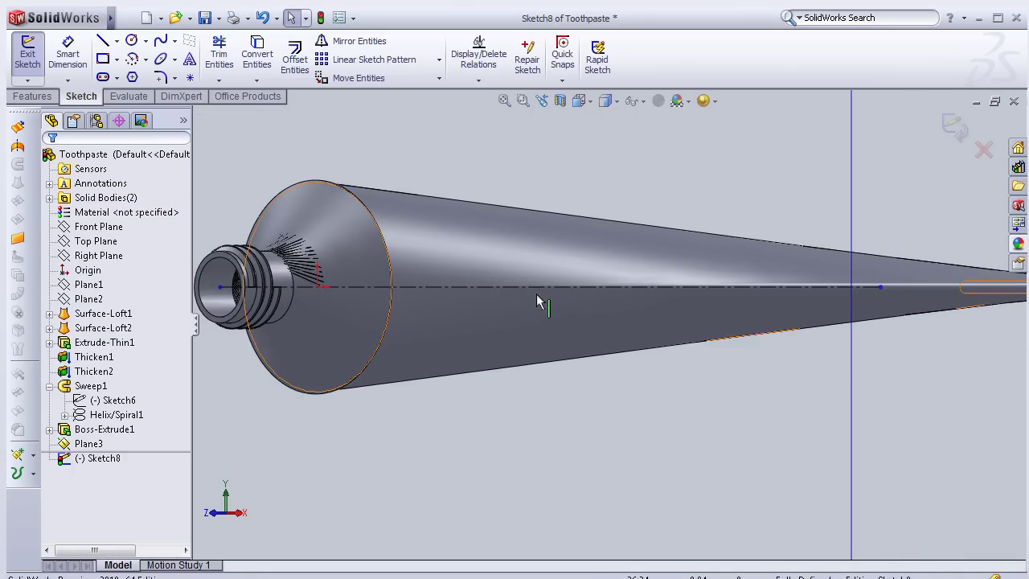
- Draw a circle centred on the axis centreline, viewed square to Plane3
click(133, 42)
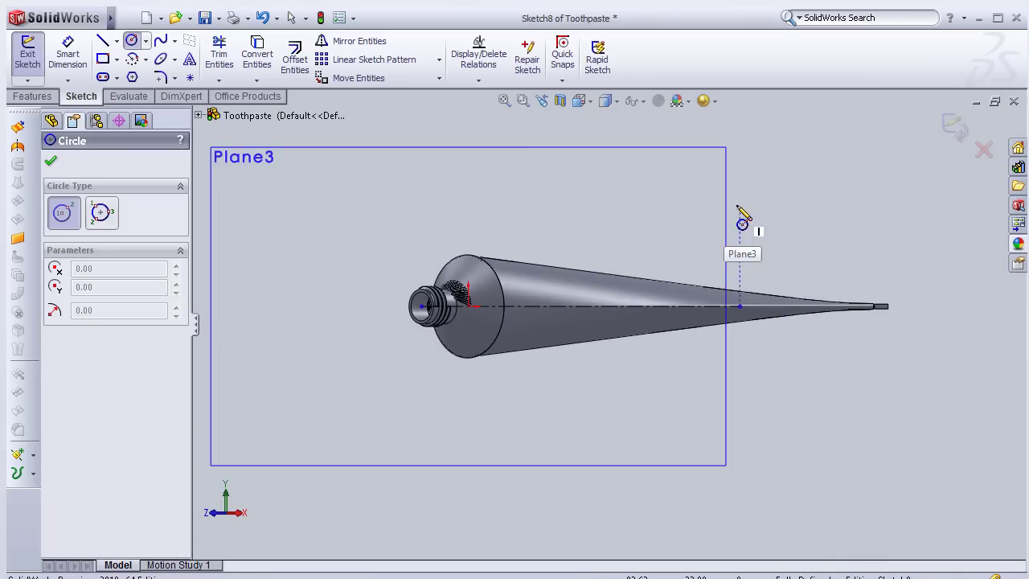
mouse_move(779, 170)
middle_down()
mouse_move(799, 301)
mouse_move(788, 207)
mouse_move(770, 340)
middle_up()
key(space)
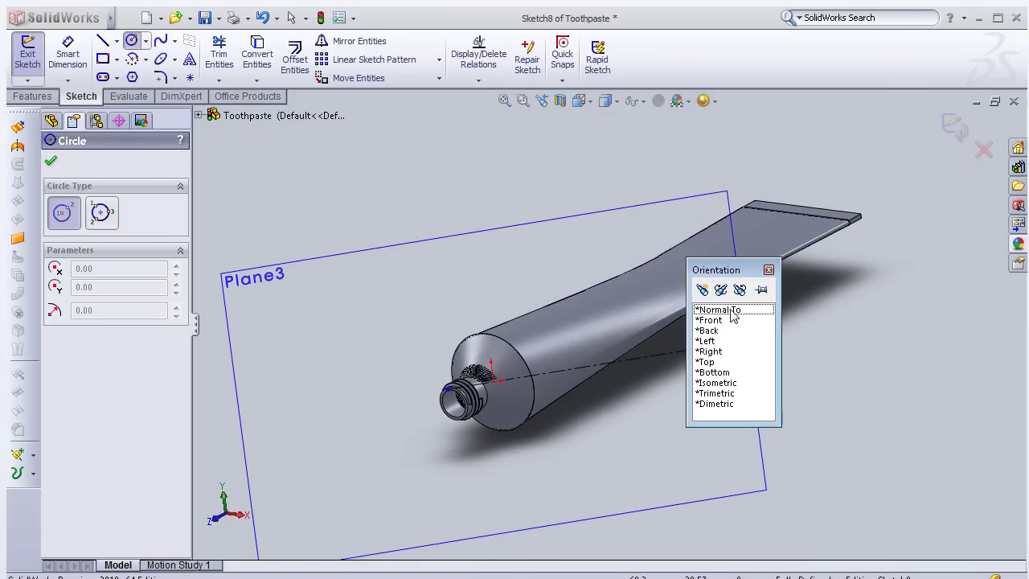
click(733, 312)
scroll(643, 338, down, 4)
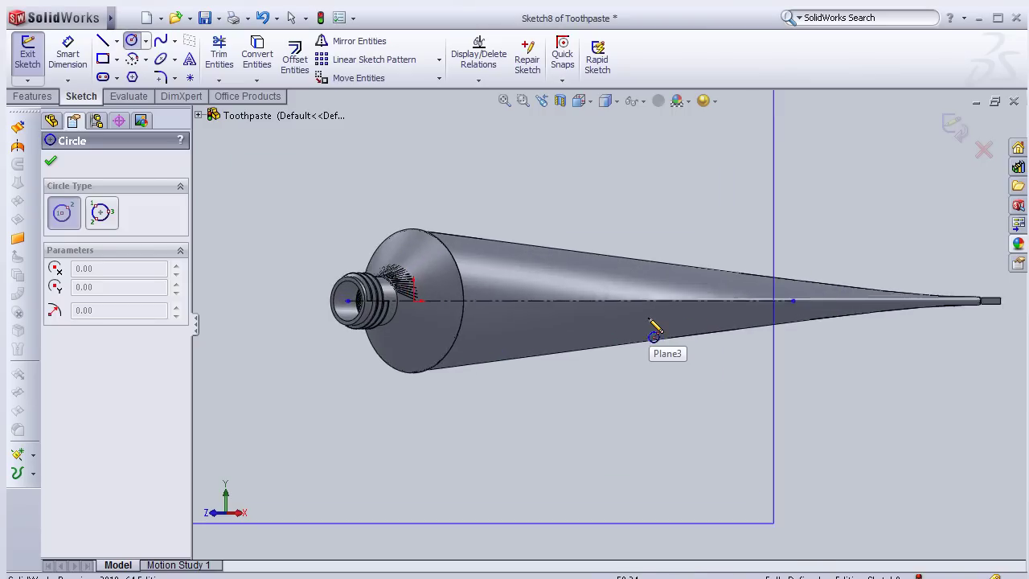
scroll(643, 326, down, 2)
scroll(637, 324, down, 2)
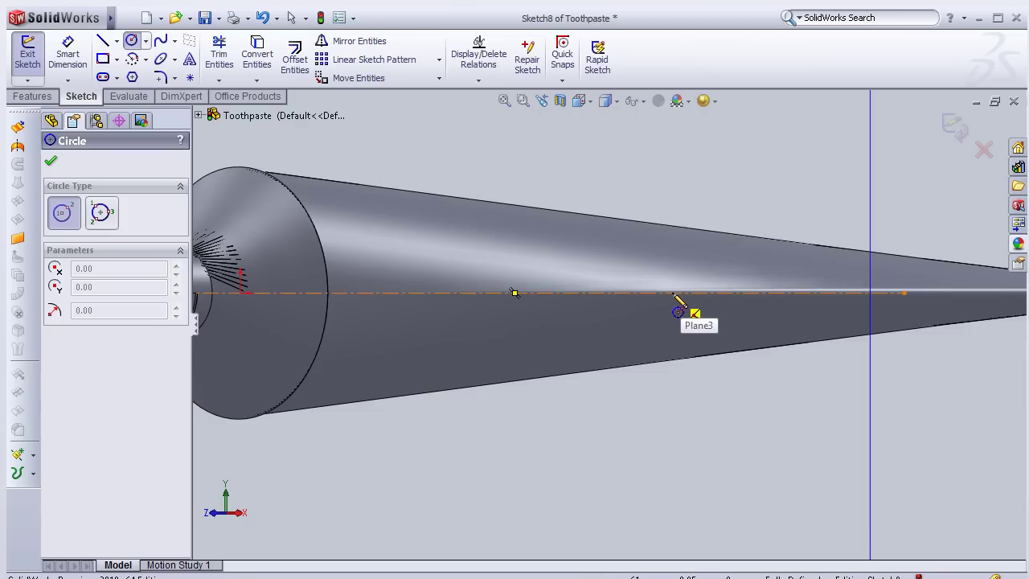
click(607, 293)
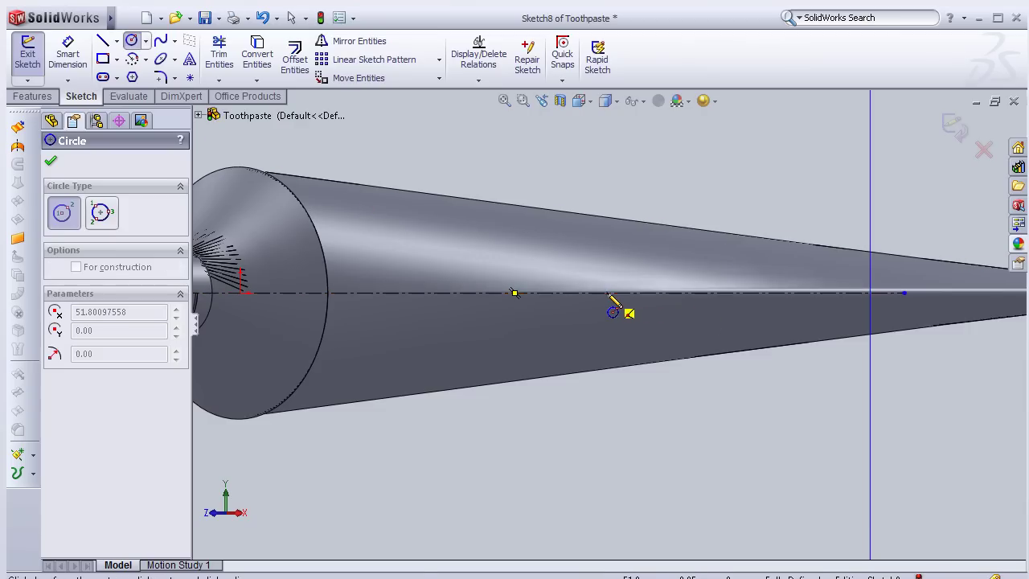
click(592, 215)
- Dimension the circle's diameter to 35 mm
click(68, 56)
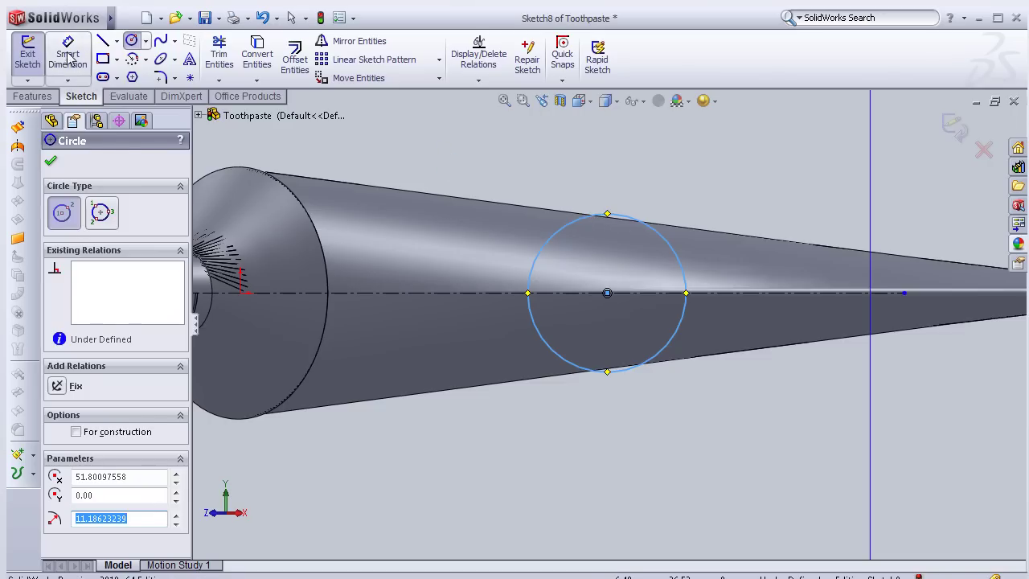
click(570, 223)
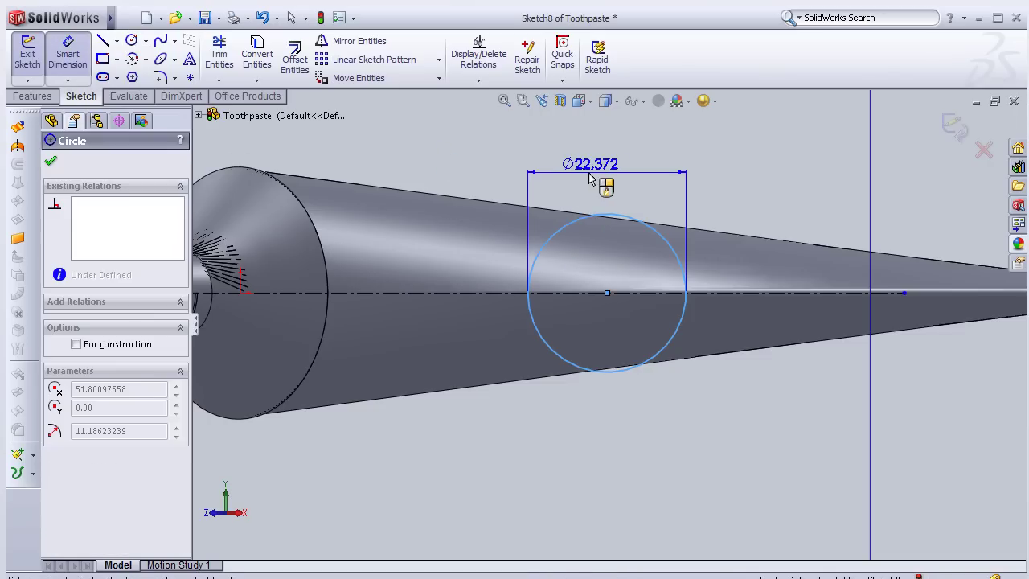
click(612, 161)
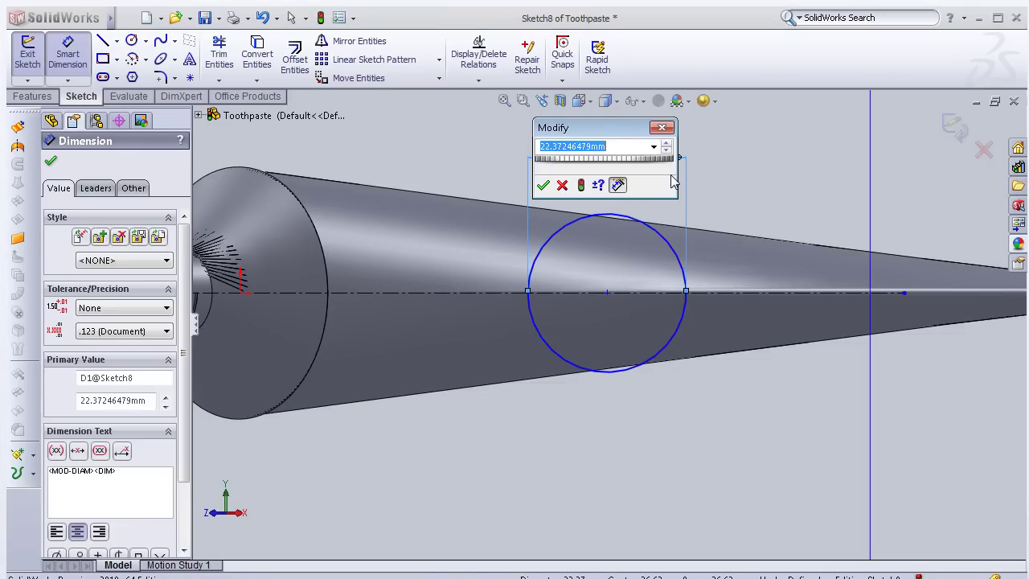
text(35)
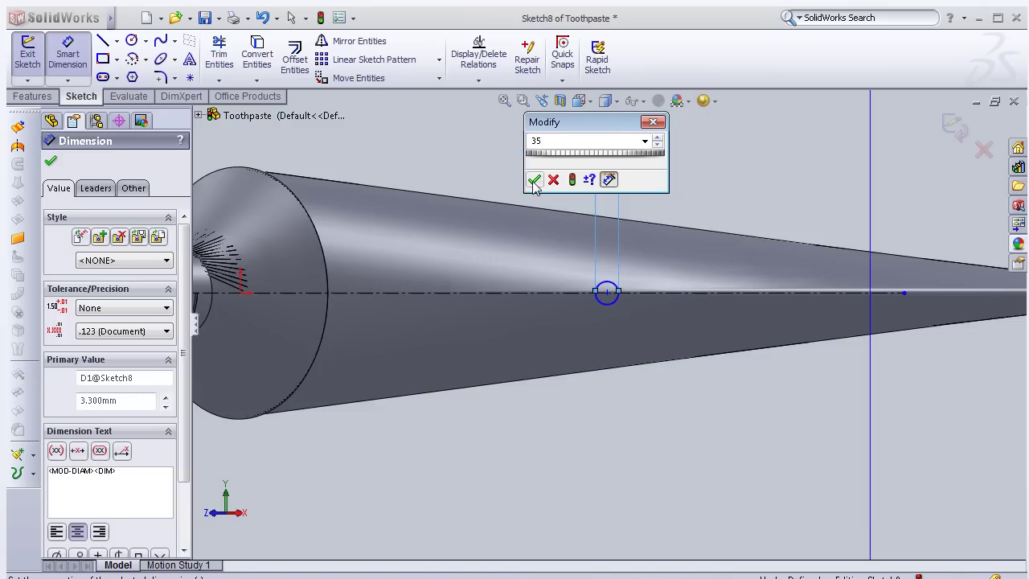
click(543, 185)
scroll(651, 253, down, 1)
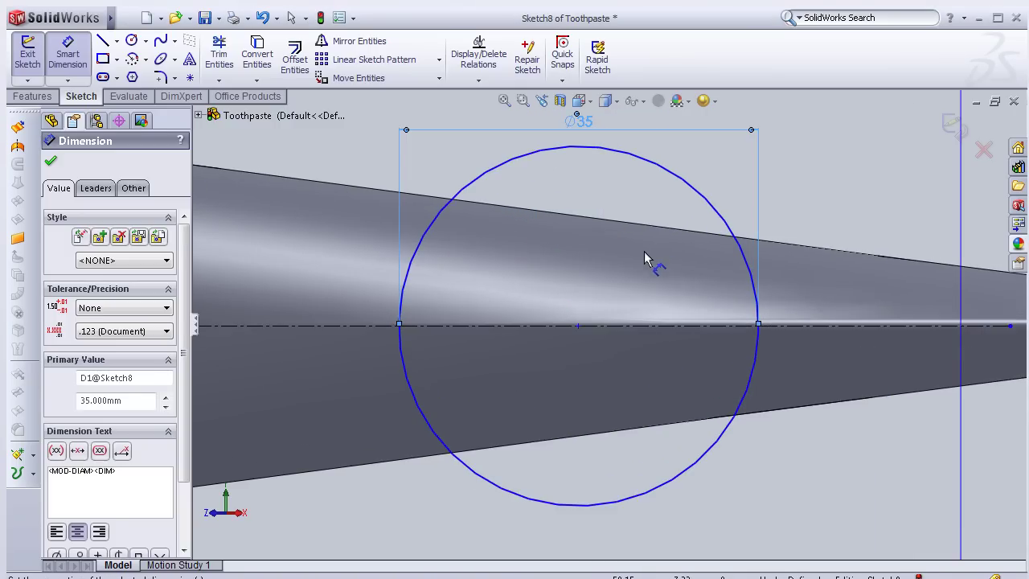
scroll(646, 259, down, 1)
scroll(645, 268, up, 1)
scroll(641, 269, up, 2)
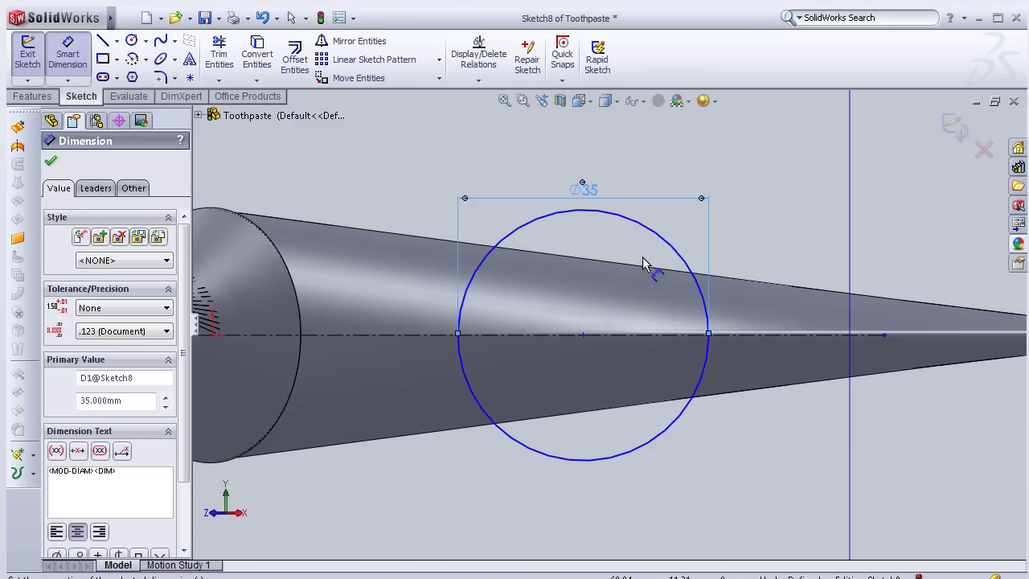
- Extrude the 35 mm circle into a 25 mm cap cylinder
click(35, 97)
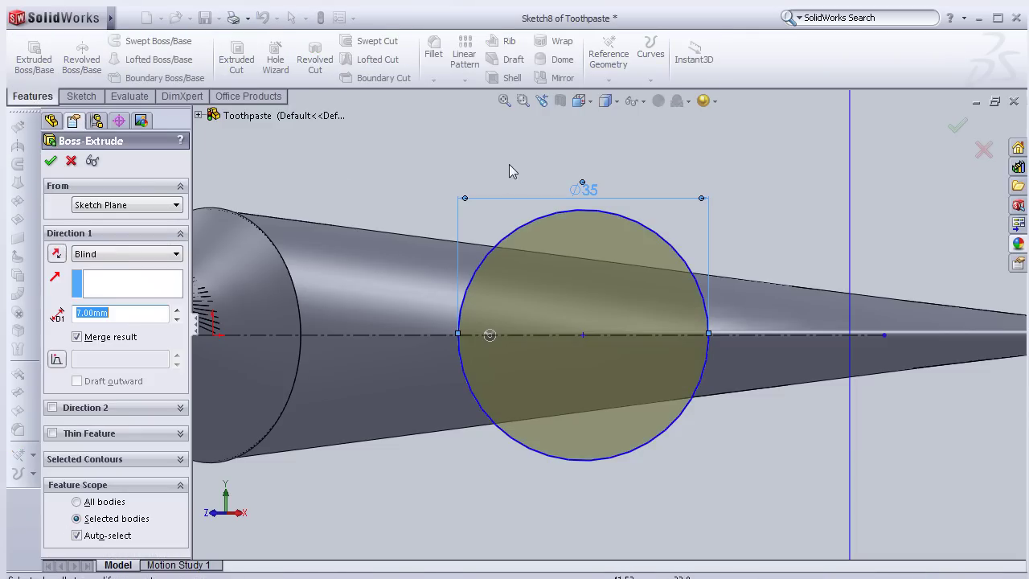
middle_drag(509, 164, 476, 173)
double_click(92, 313)
text(25)
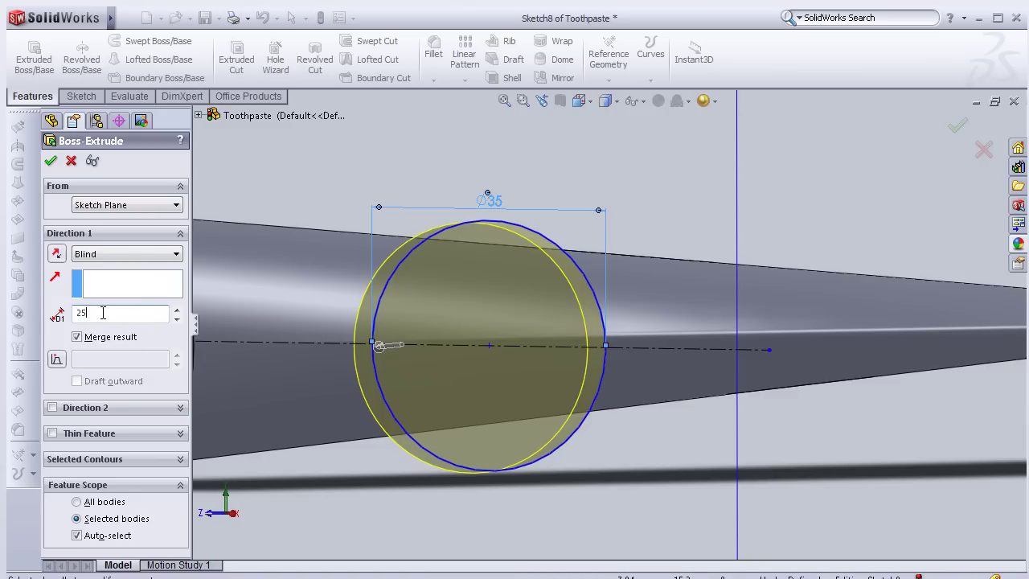
click(50, 160)
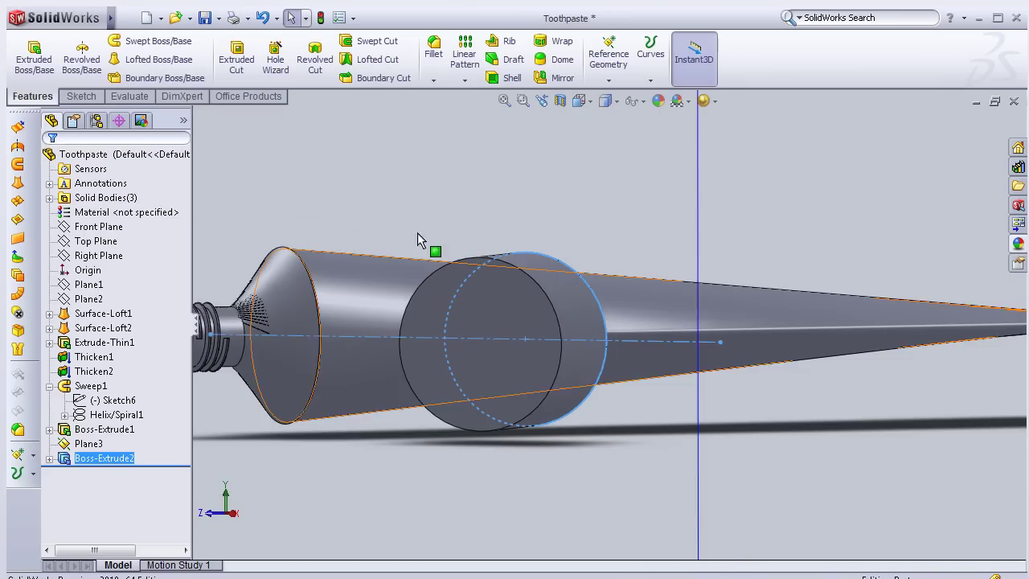
- Shell the cylinder with 1 mm walls, removing its front face
click(506, 77)
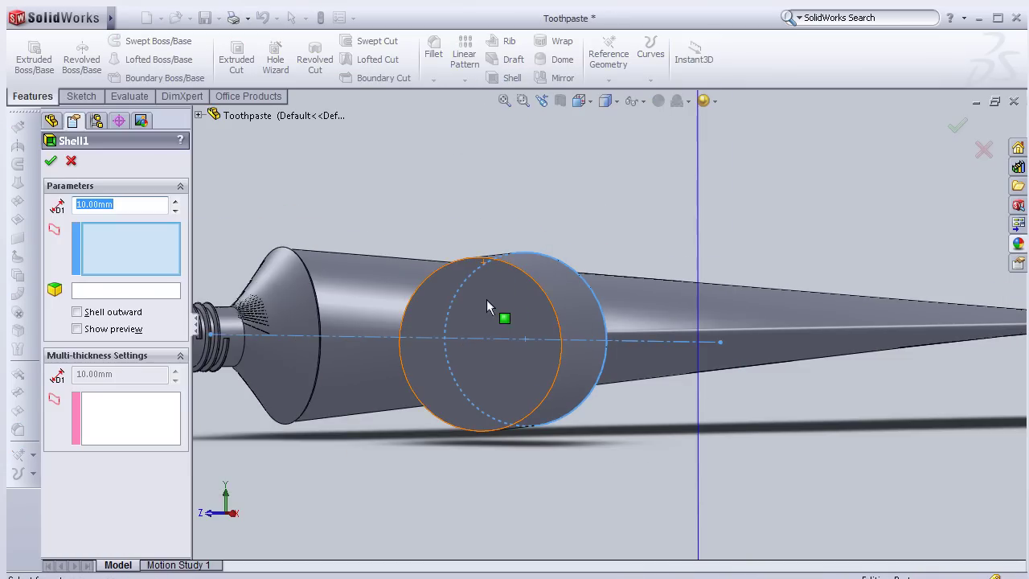
click(488, 300)
double_click(71, 205)
text(1)
key(Return)
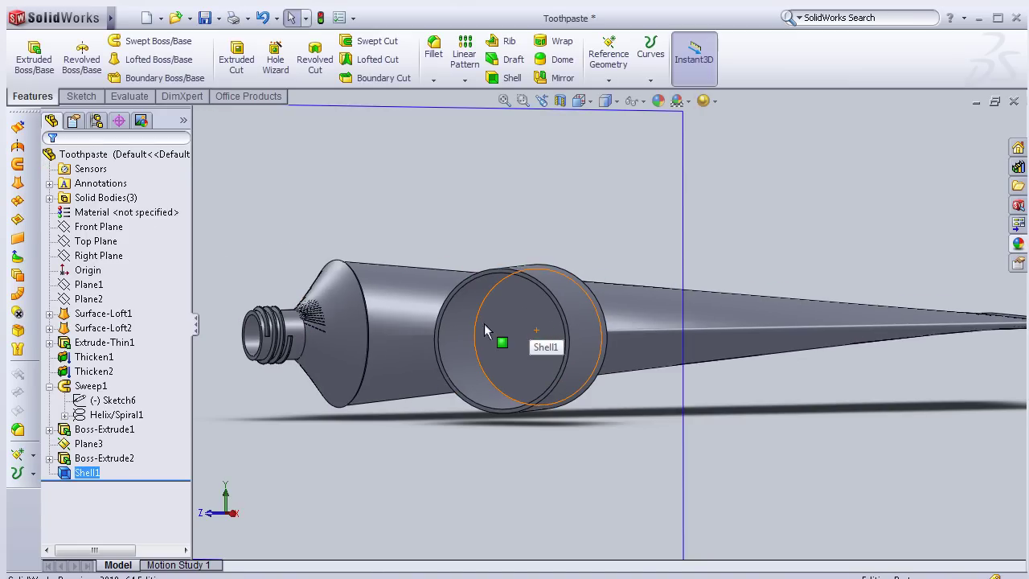
click(504, 324)
key(ctrl+8)
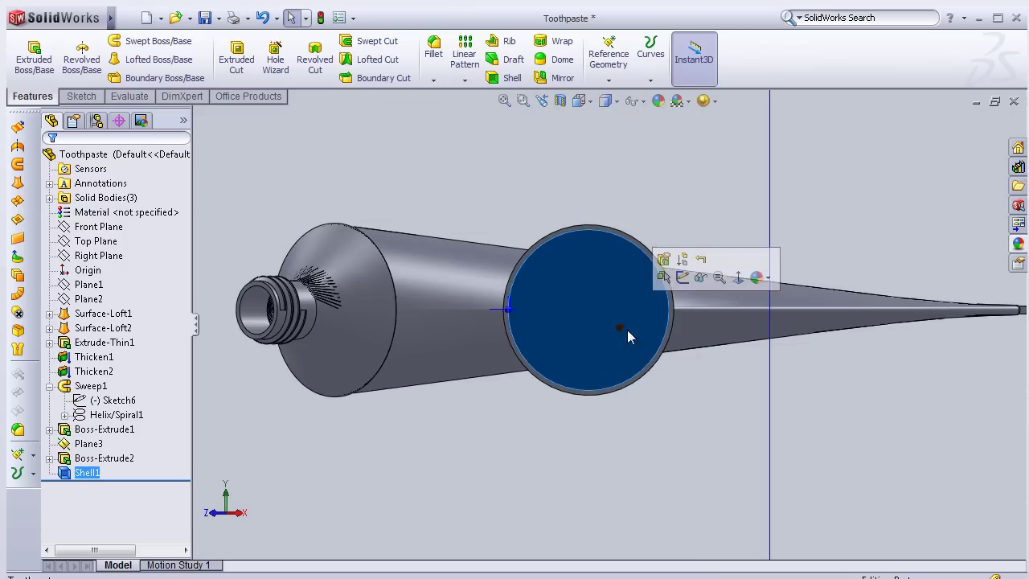
- Sketch a circle centred at the origin on the cap's end face
click(682, 282)
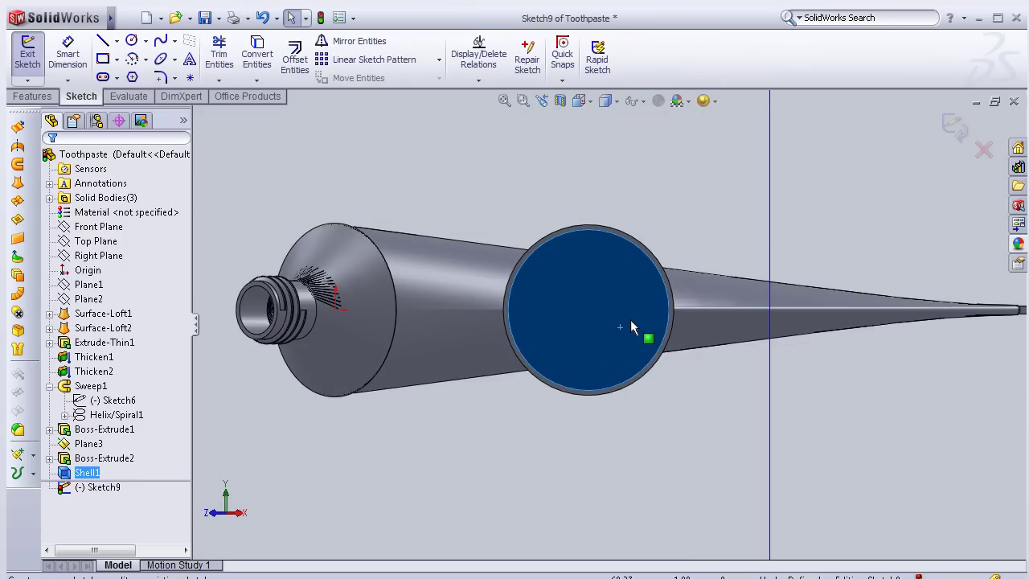
key(space)
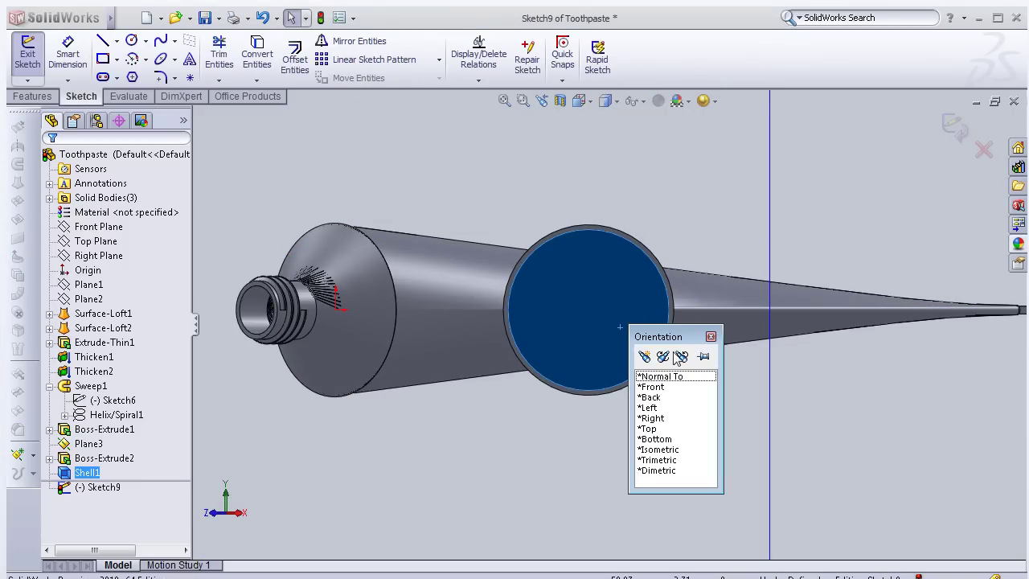
click(132, 40)
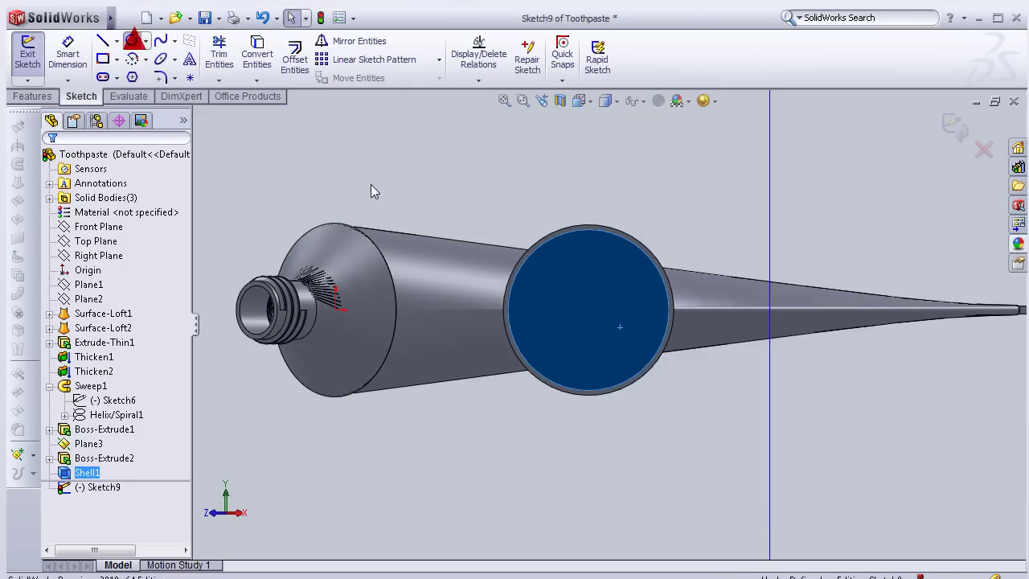
scroll(617, 334, down, 2)
scroll(616, 333, down, 3)
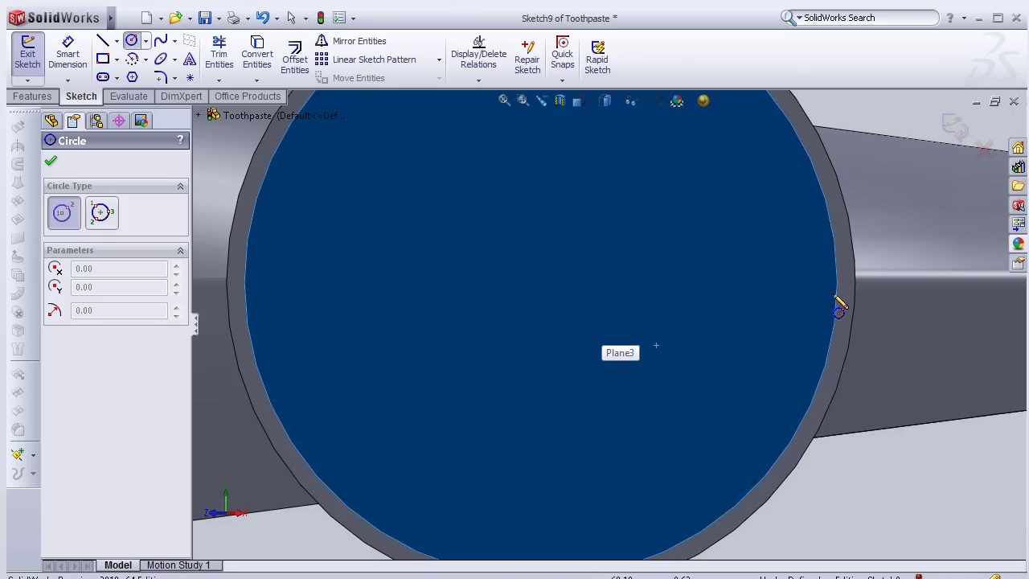
click(540, 281)
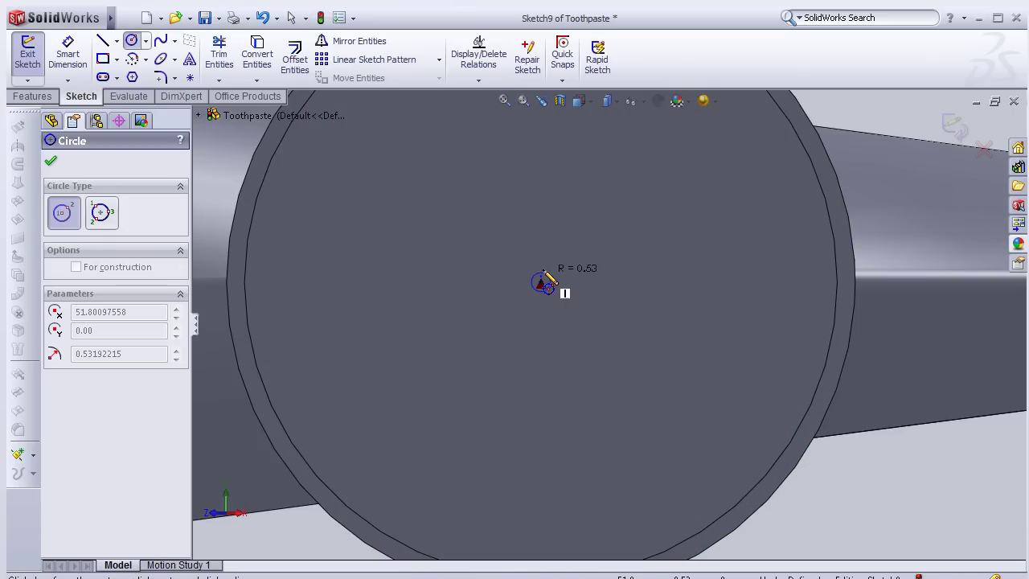
click(530, 235)
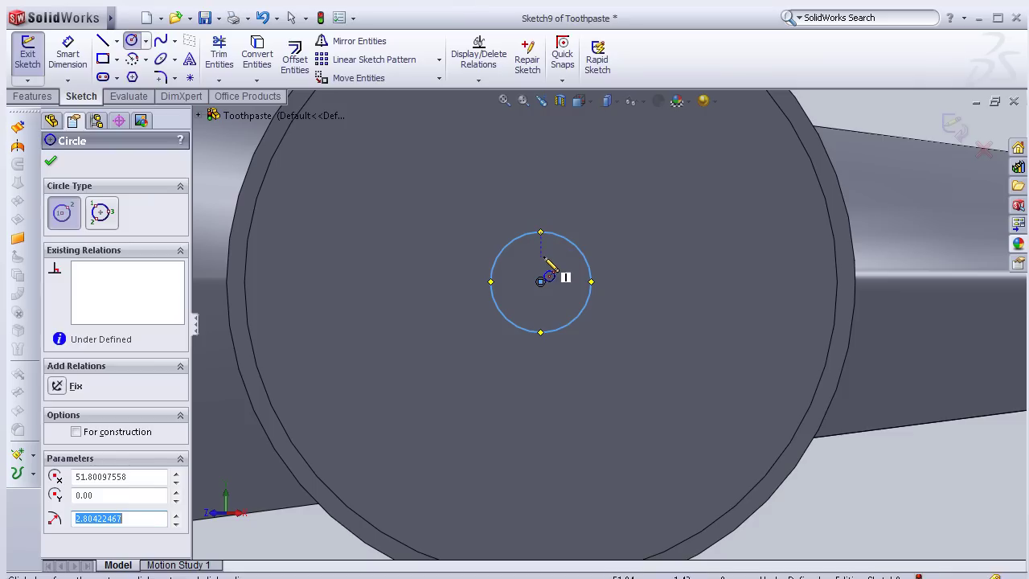
- Dimension the end-face circle to a 10 mm diameter
click(68, 56)
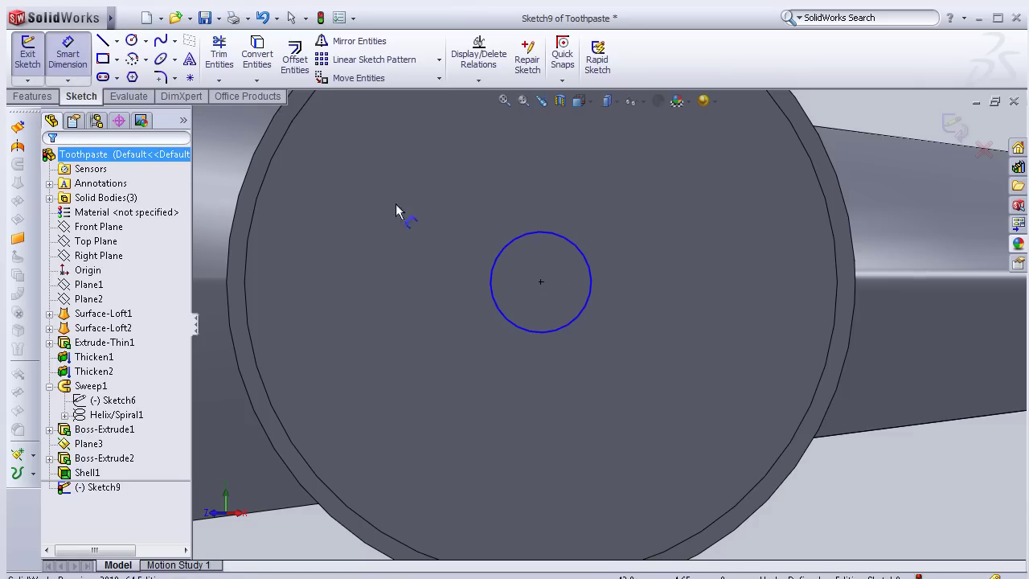
click(562, 240)
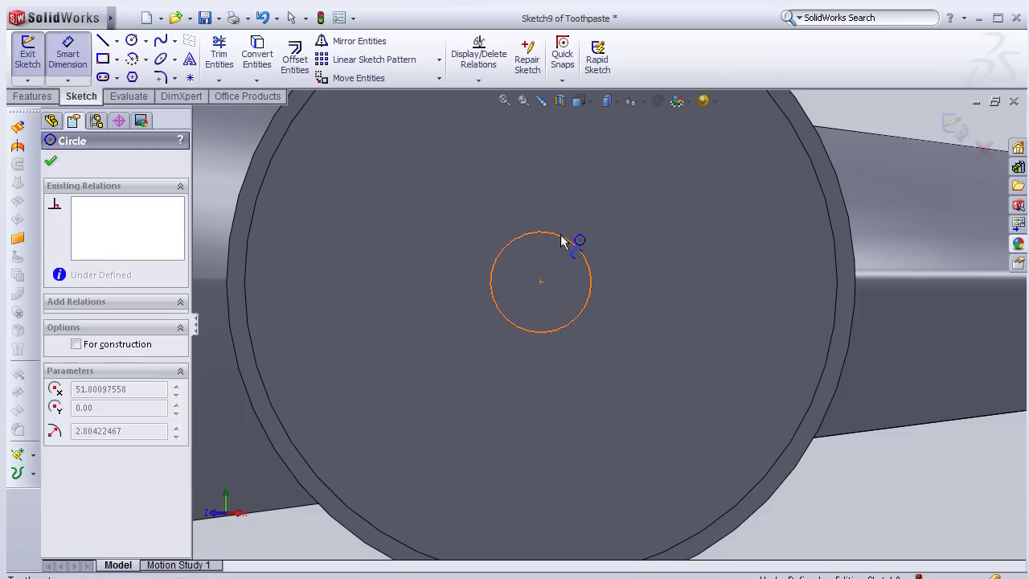
click(540, 207)
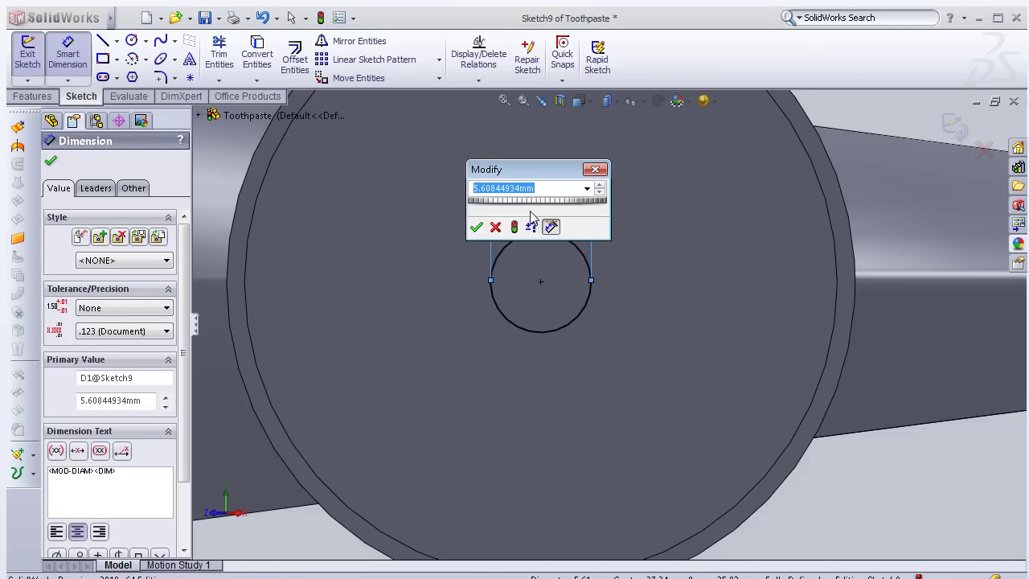
text(10)
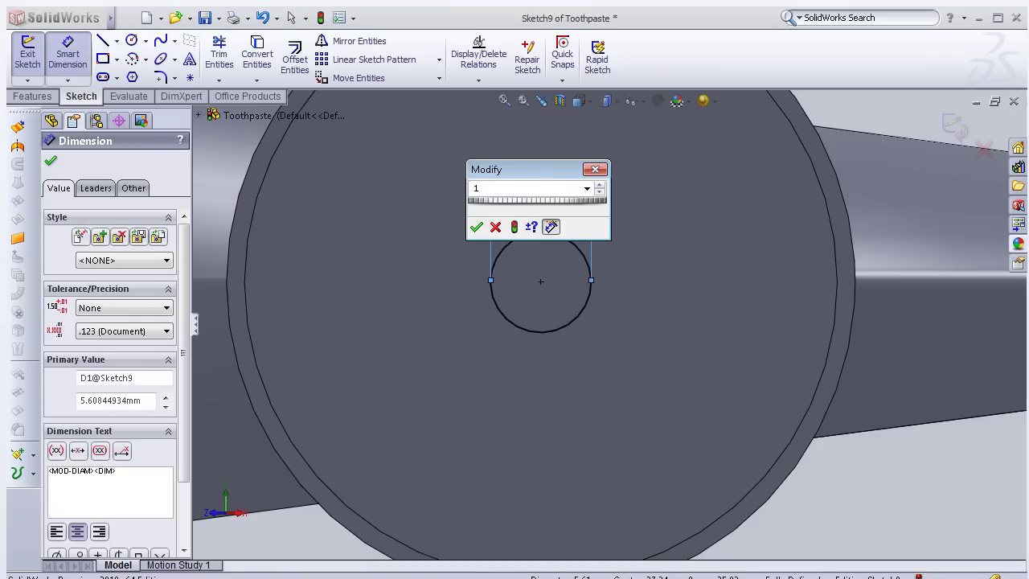
click(476, 228)
key(f)
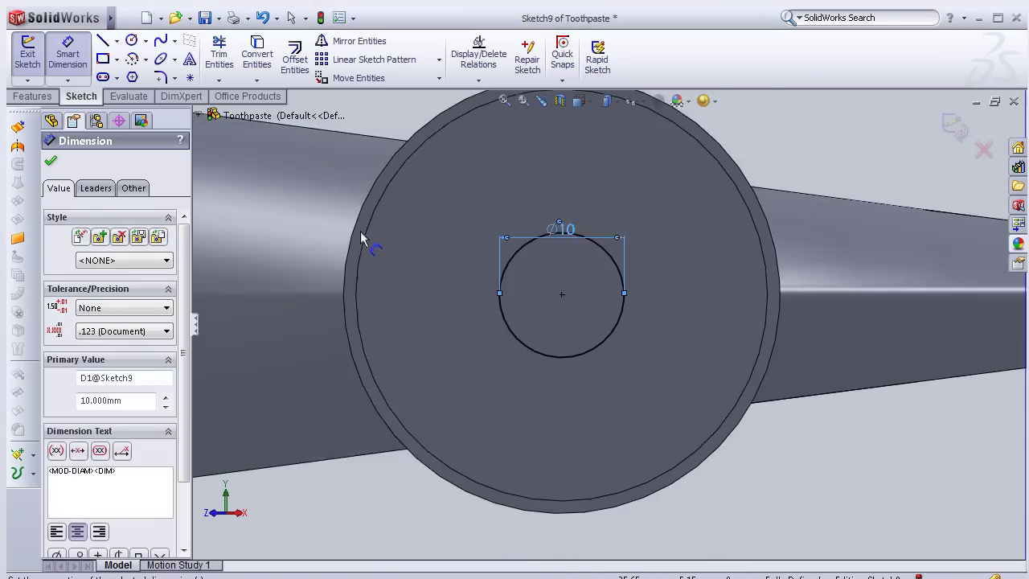
scroll(358, 251, down, 3)
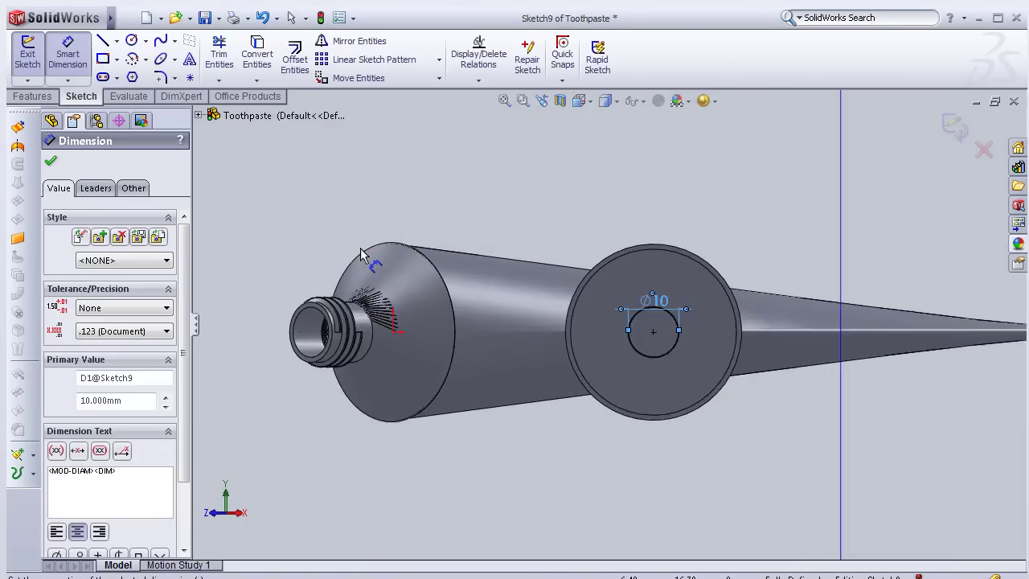
scroll(796, 392, down, 3)
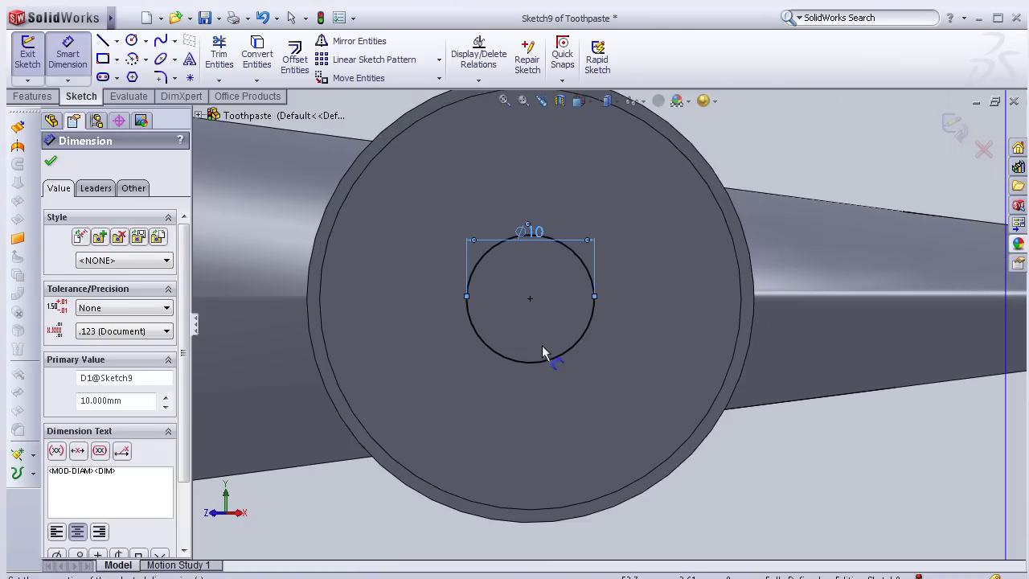
scroll(551, 357, down, 1)
click(32, 97)
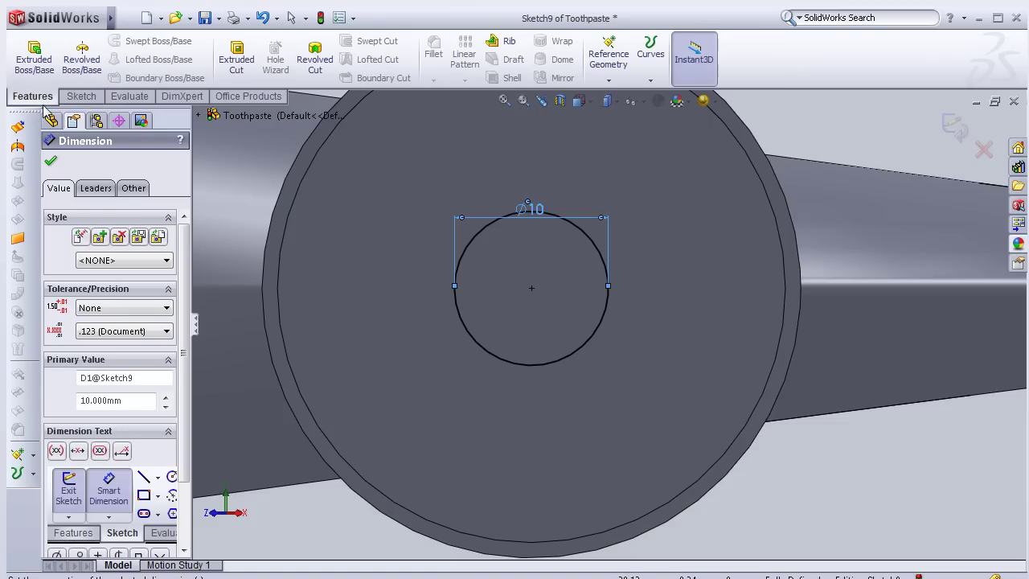
- Extrude the 10 mm circle as a thin feature with 1.2 mm walls
click(44, 70)
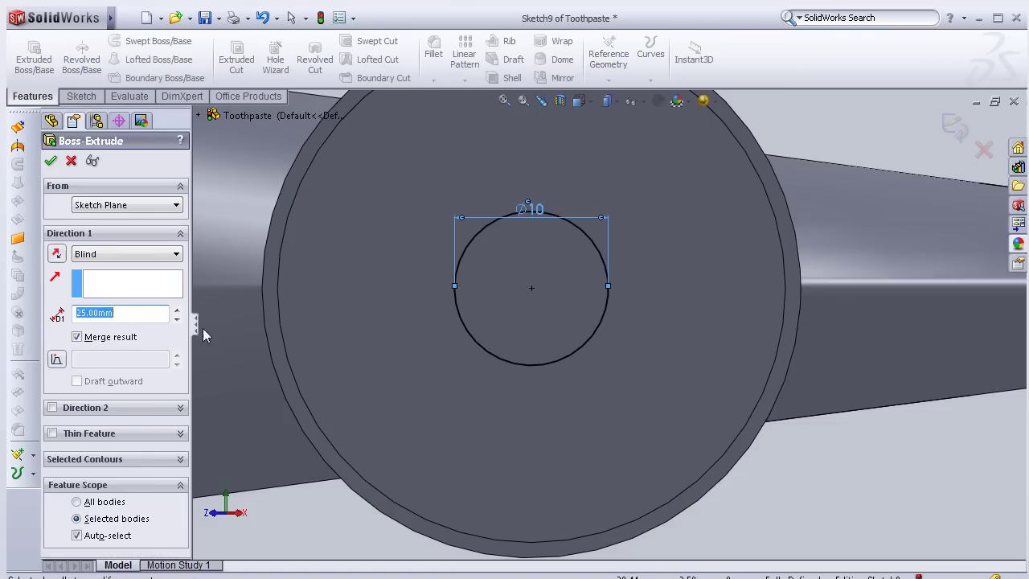
click(53, 433)
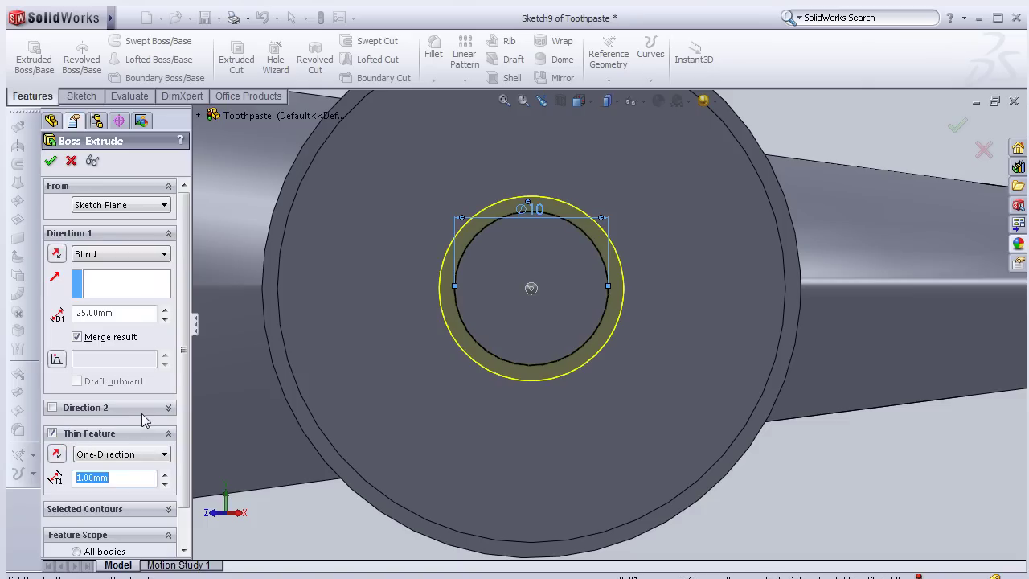
drag(131, 477, 88, 477)
text(.2)
key(Return)
click(51, 161)
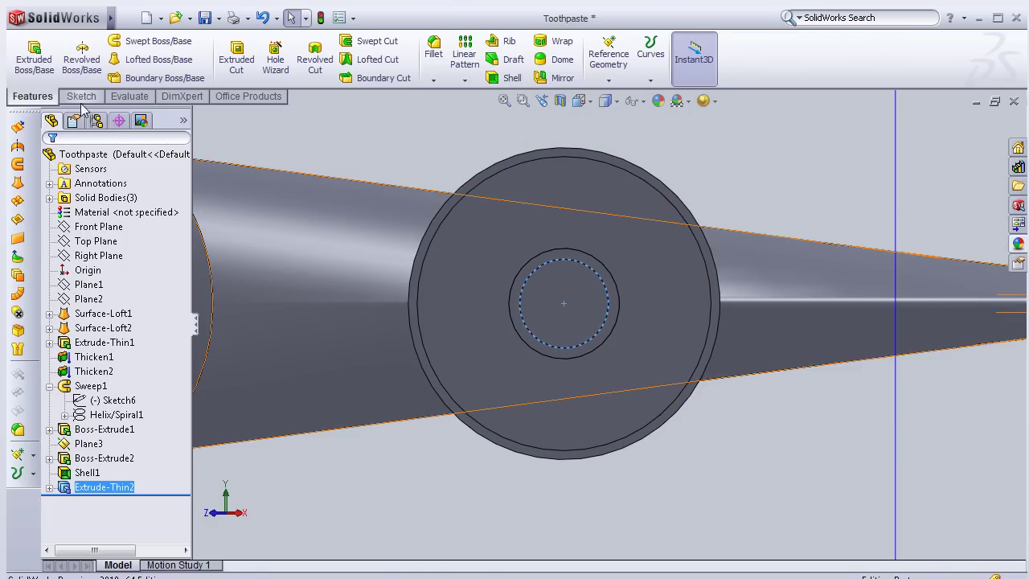
- Edit the thin-walled inner tube extrusion to a depth of 17 mm
click(34, 55)
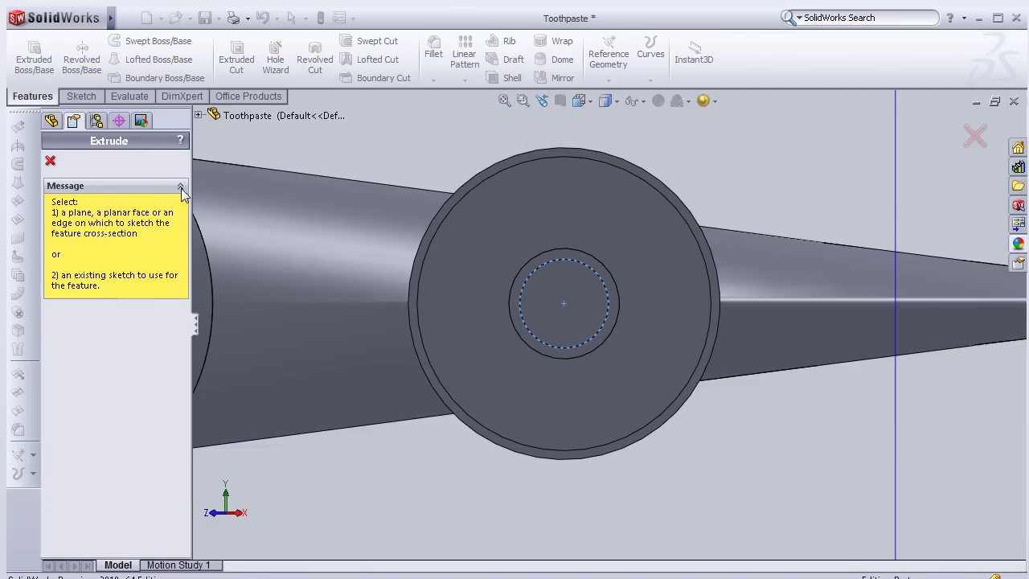
click(544, 280)
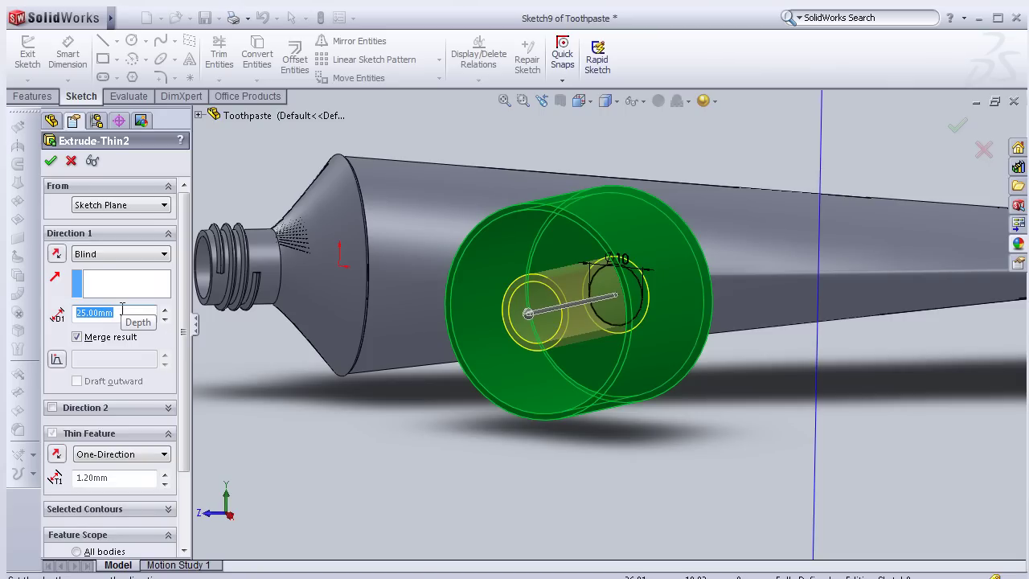
text(2)
key(BackSpace)
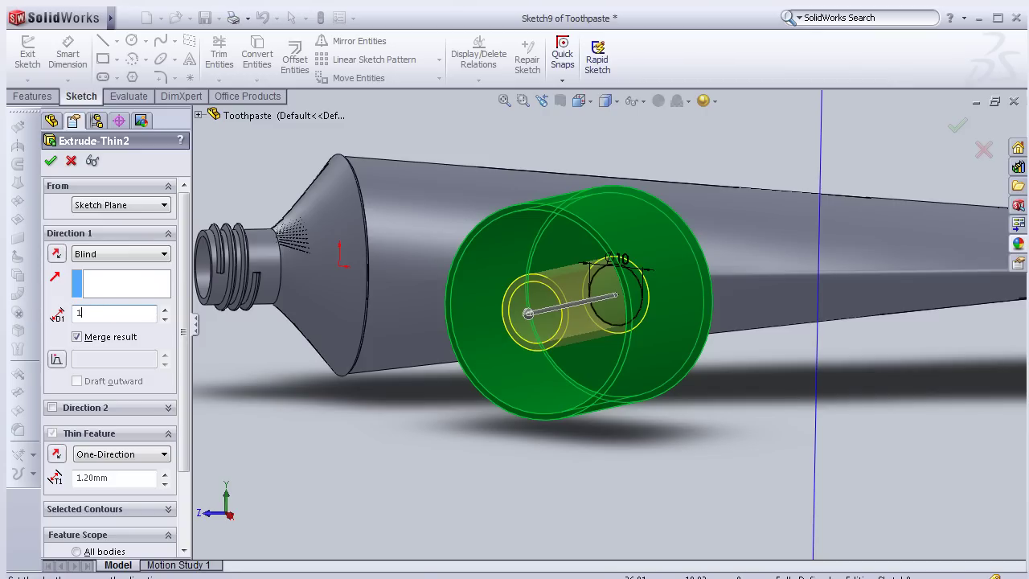
text(7.00mm)
key(Return)
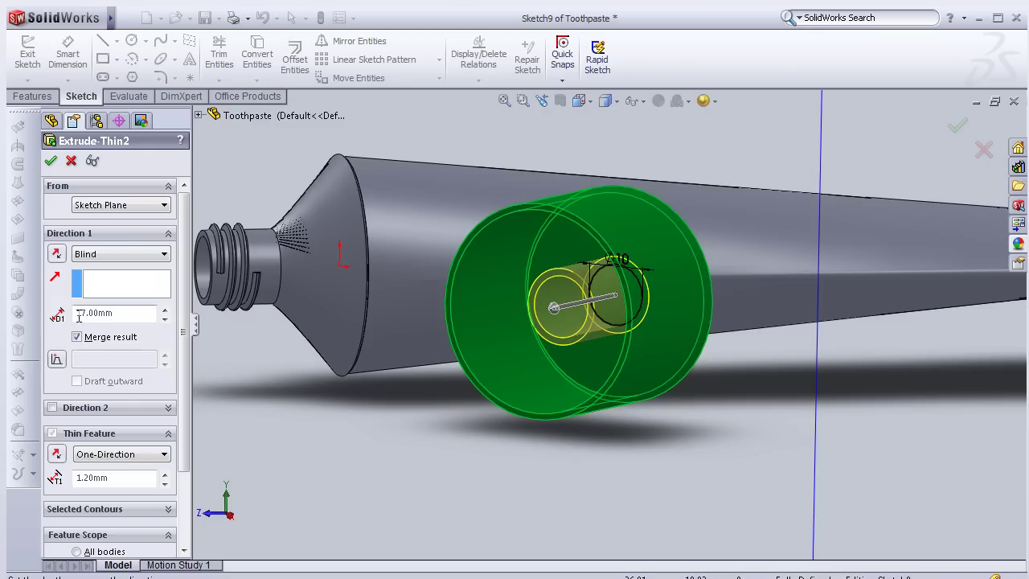
click(50, 161)
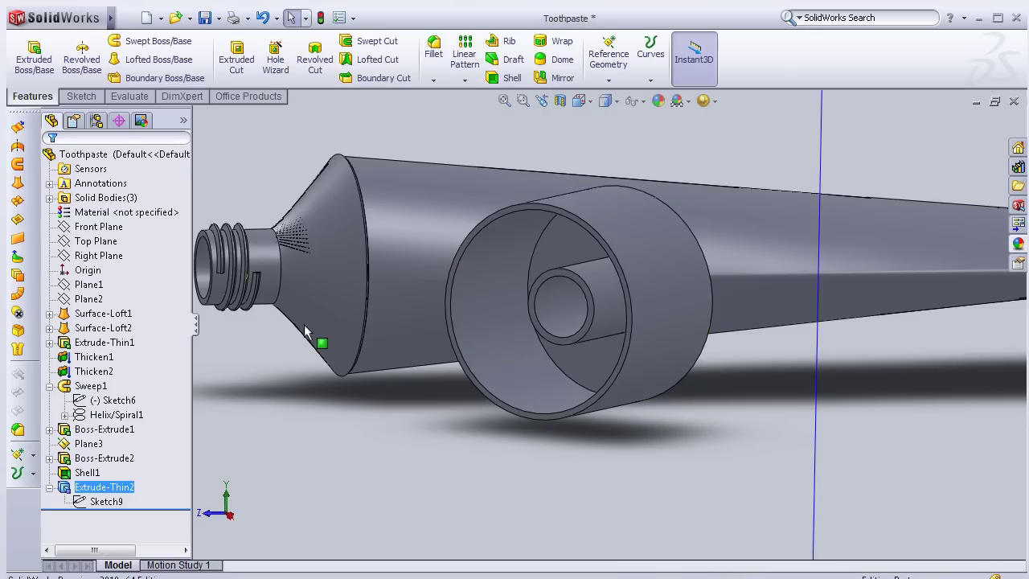
- Hide Plane3 and orbit the finished tube and cap to view them from above
scroll(425, 383, up, 3)
scroll(561, 376, up, 3)
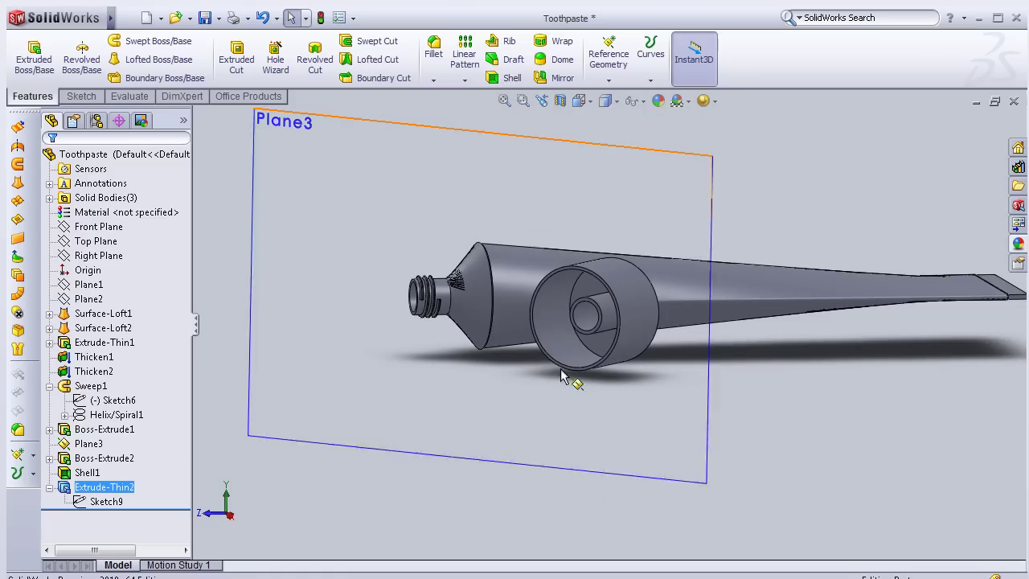
click(392, 129)
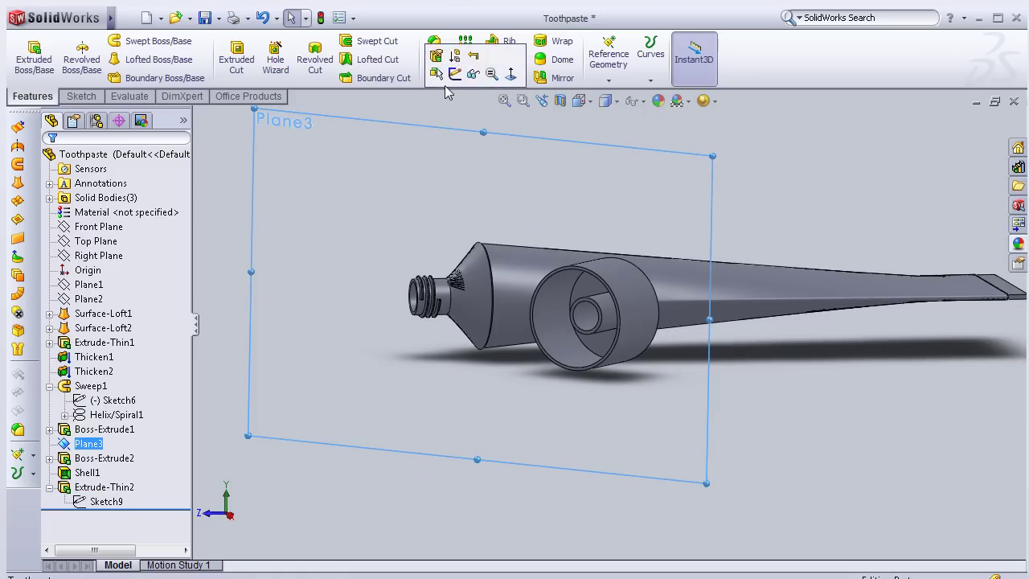
click(472, 72)
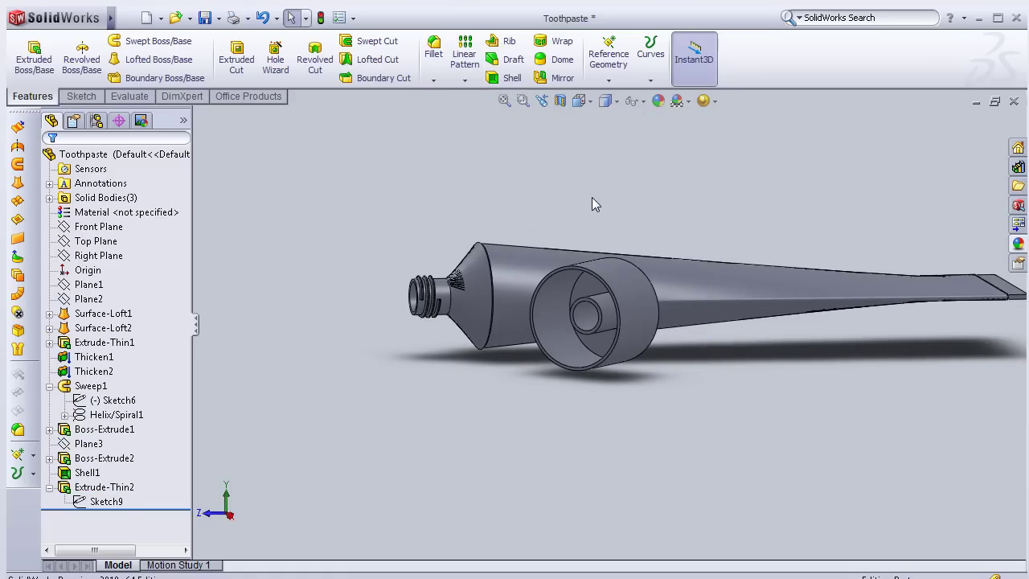
middle_drag(592, 198, 800, 371)
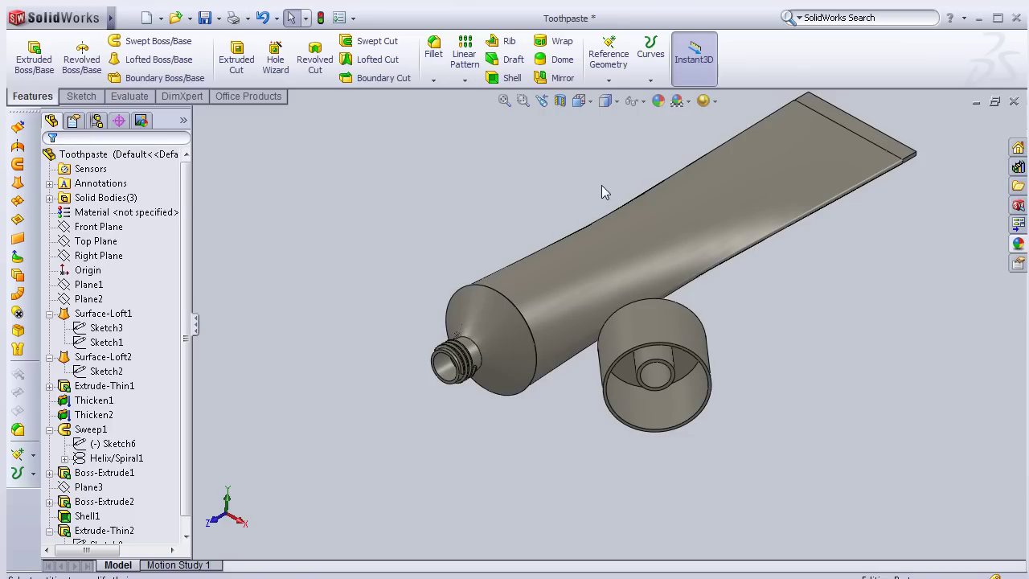